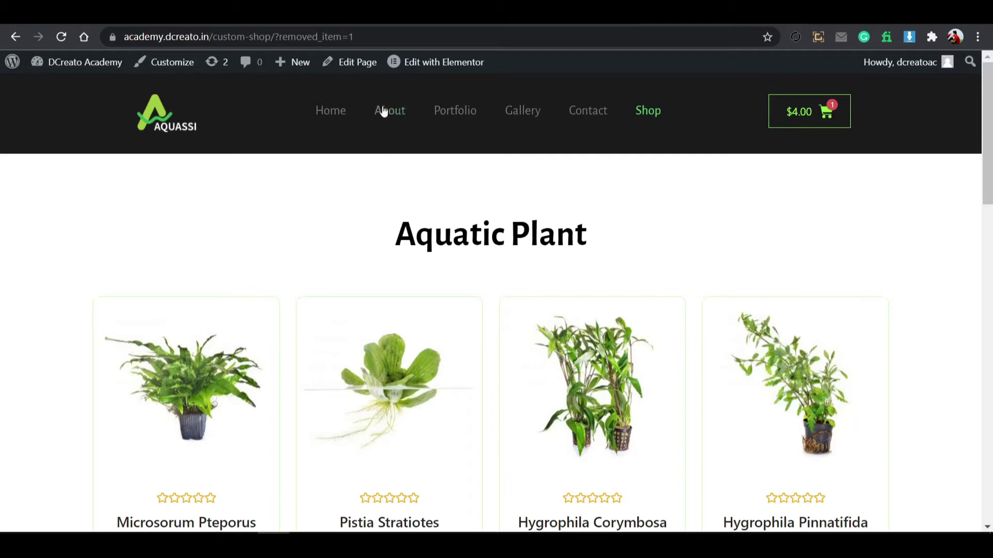
Step: Open the site's home page and look through its sections from the hero banner down and back
{"action": "left_click", "coordinate": [340, 113]}
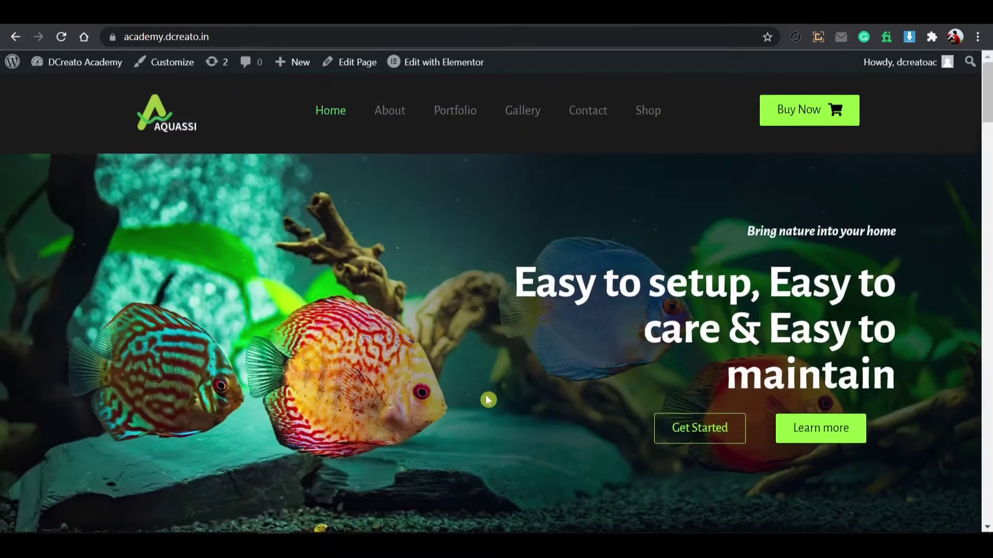
{"action": "scroll", "coordinate": [466, 267], "scroll_direction": "down", "scroll_amount": 12}
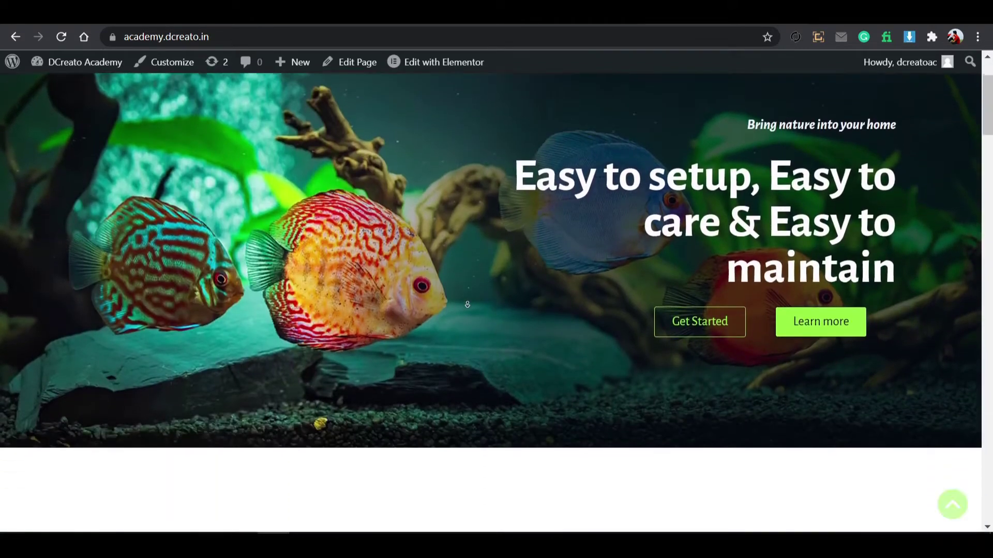
{"action": "scroll", "coordinate": [469, 319], "scroll_direction": "down", "scroll_amount": 20}
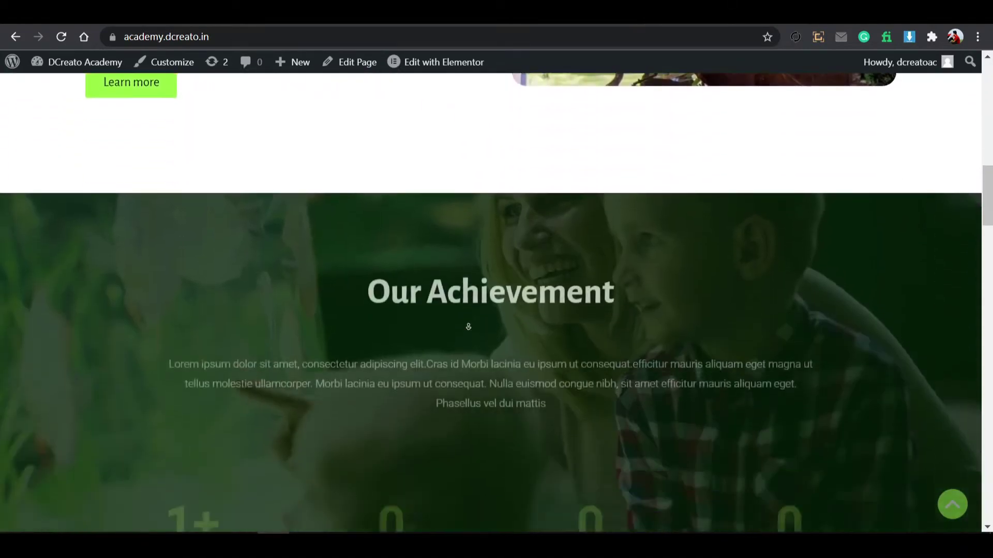
{"action": "scroll", "coordinate": [473, 319], "scroll_direction": "down", "scroll_amount": 20}
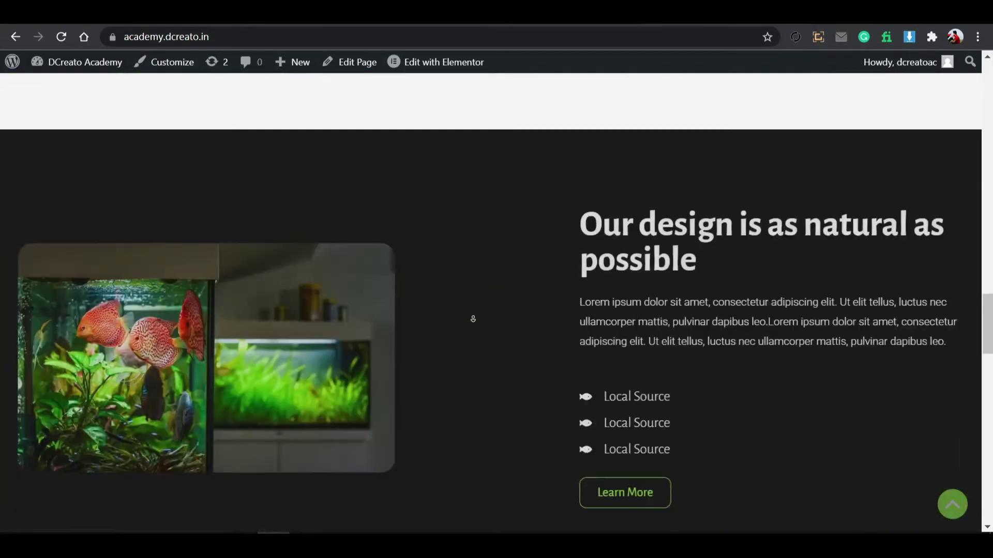
{"action": "scroll", "coordinate": [472, 319], "scroll_direction": "down", "scroll_amount": 20}
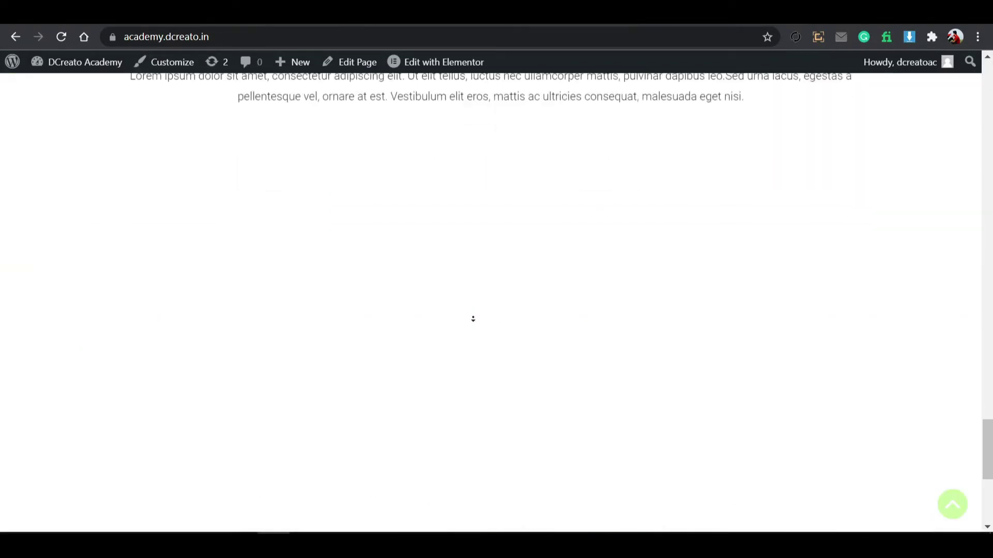
{"action": "scroll", "coordinate": [473, 319], "scroll_direction": "up", "scroll_amount": 20}
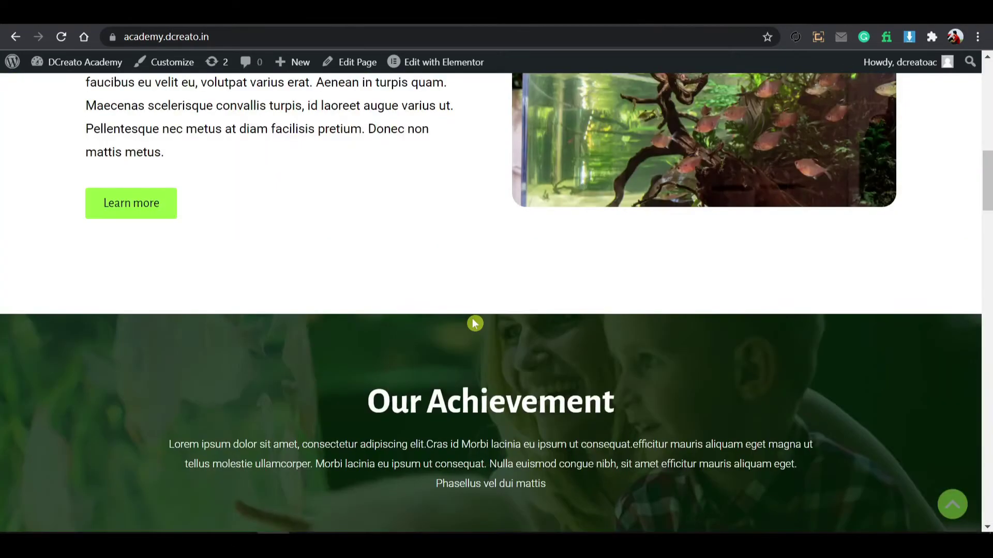
{"action": "scroll", "coordinate": [474, 323], "scroll_direction": "up", "scroll_amount": 10}
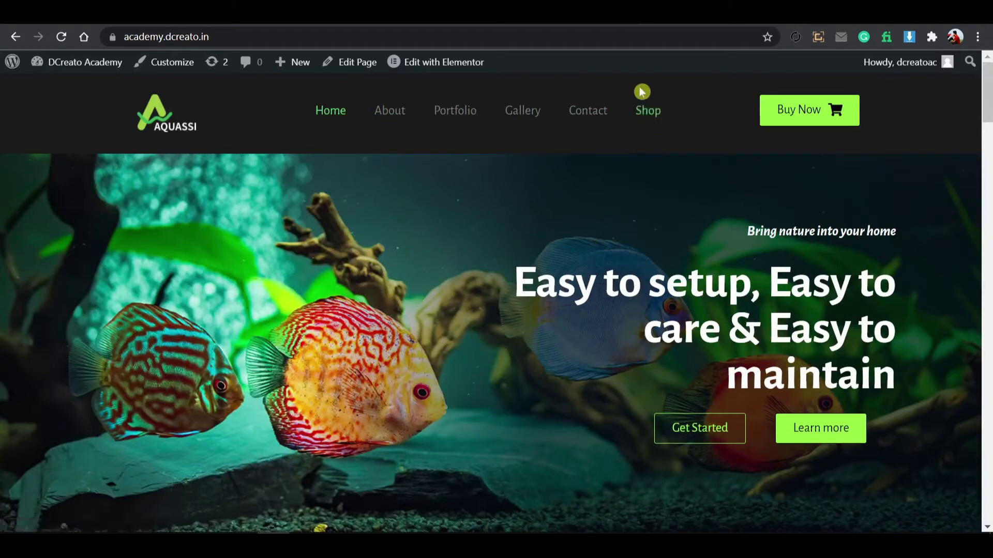
Step: Open the custom shop page and examine its Aquatic Plant, Fish and Shrimp, and Tools product sections
{"action": "left_click", "coordinate": [657, 139]}
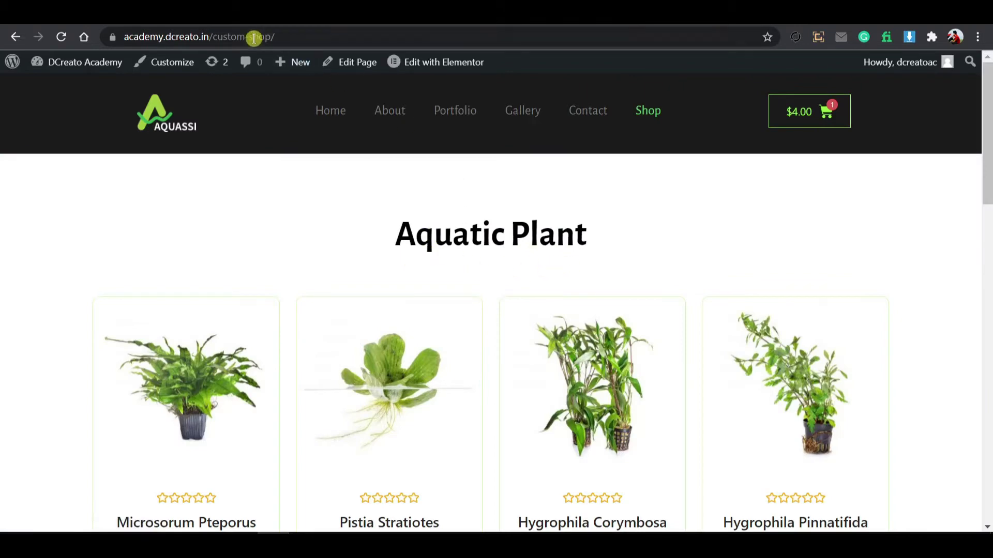
{"action": "scroll", "coordinate": [317, 286], "scroll_direction": "down", "scroll_amount": 5}
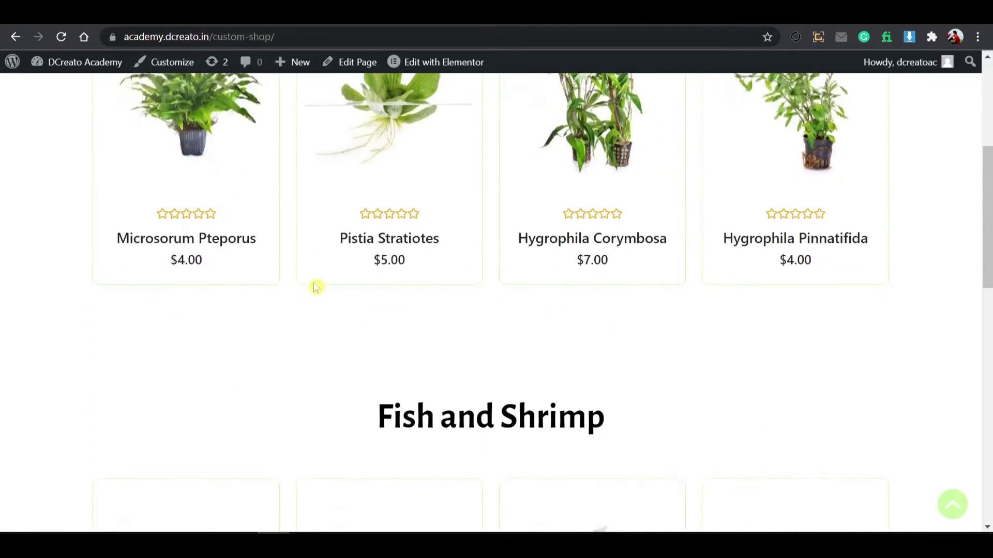
{"action": "scroll", "coordinate": [445, 311], "scroll_direction": "up", "scroll_amount": 5}
{"action": "scroll", "coordinate": [299, 295], "scroll_direction": "down", "scroll_amount": 1}
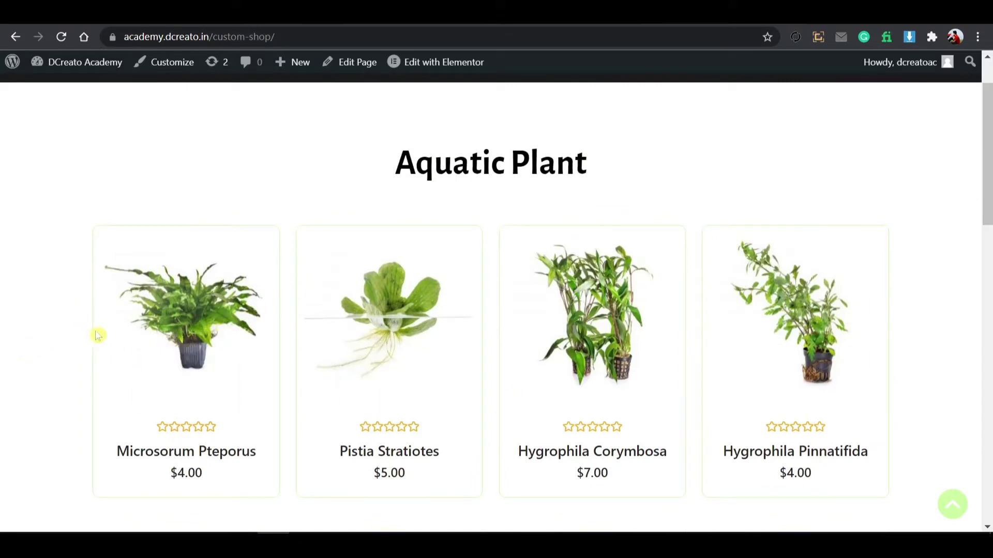
{"action": "mouse_move", "coordinate": [147, 344]}
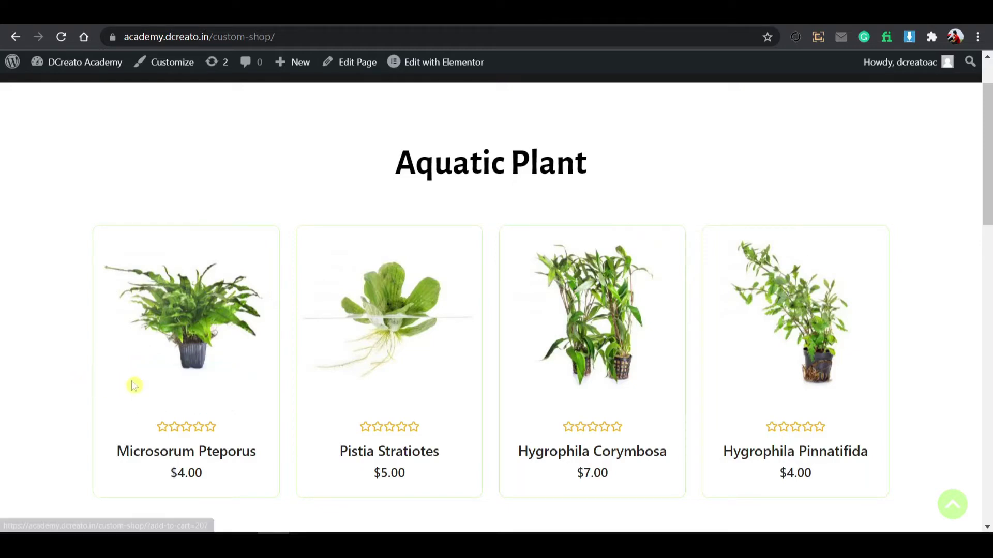
{"action": "scroll", "coordinate": [747, 343], "scroll_direction": "down", "scroll_amount": 4}
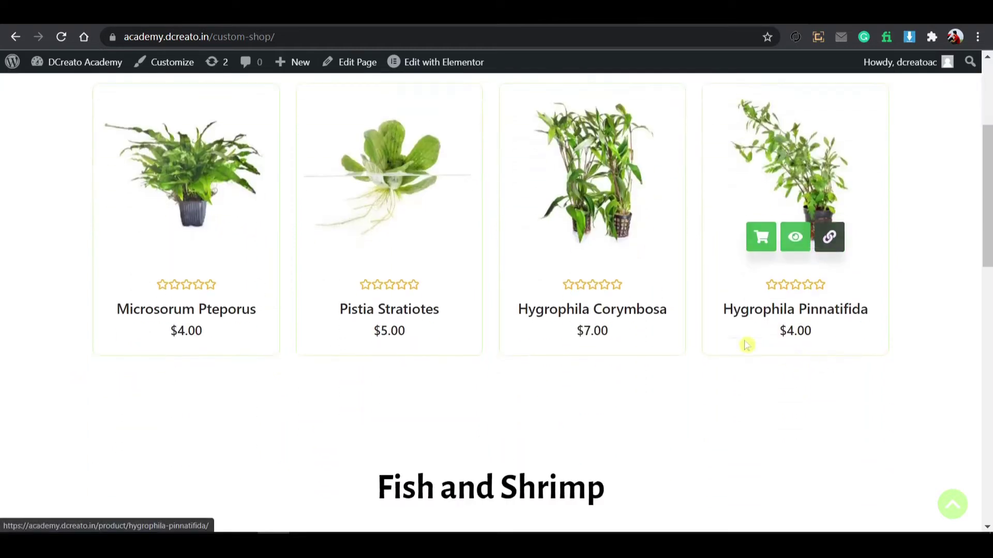
{"action": "scroll", "coordinate": [314, 350], "scroll_direction": "down", "scroll_amount": 3}
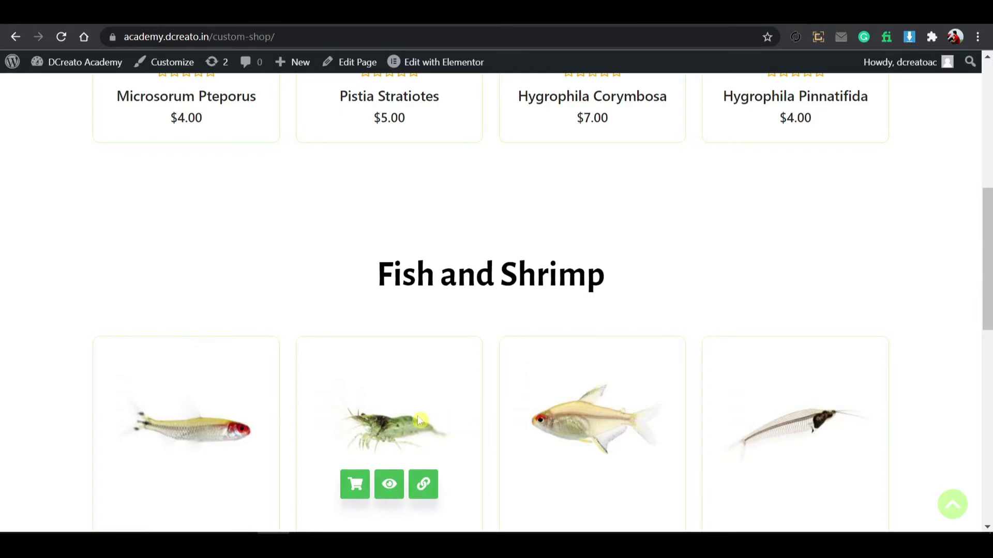
{"action": "scroll", "coordinate": [419, 420], "scroll_direction": "down", "scroll_amount": 4}
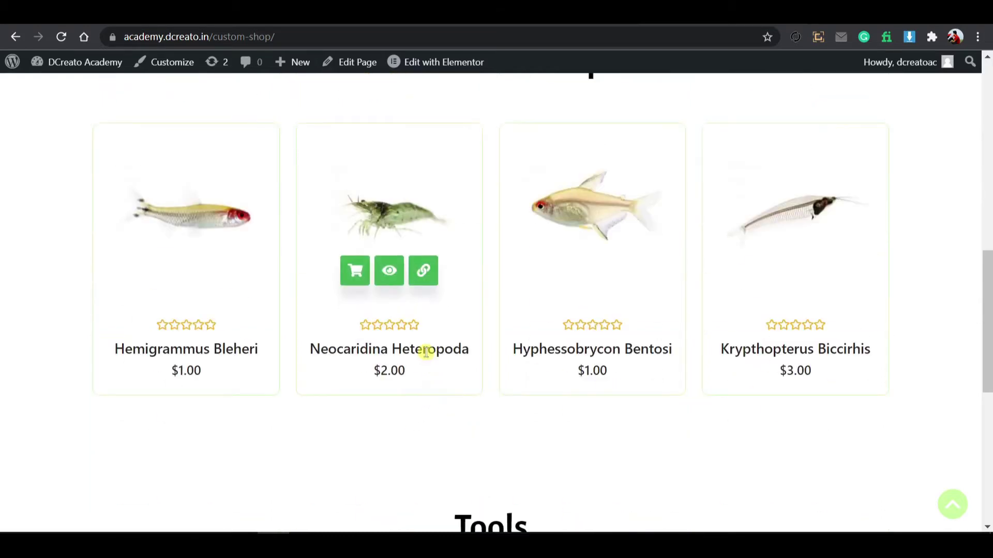
{"action": "scroll", "coordinate": [553, 417], "scroll_direction": "down", "scroll_amount": 4}
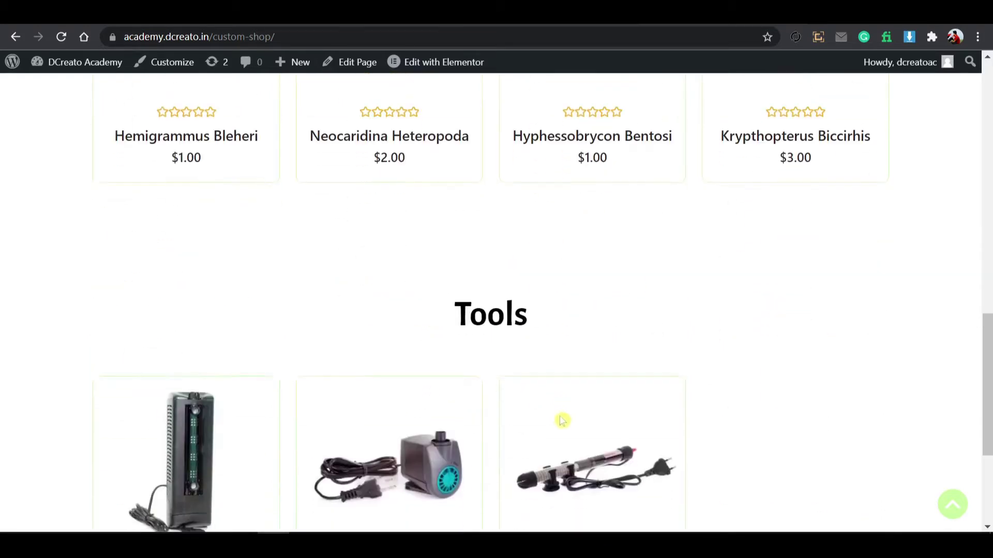
{"action": "scroll", "coordinate": [477, 430], "scroll_direction": "down", "scroll_amount": 4}
{"action": "scroll", "coordinate": [567, 350], "scroll_direction": "up", "scroll_amount": 15}
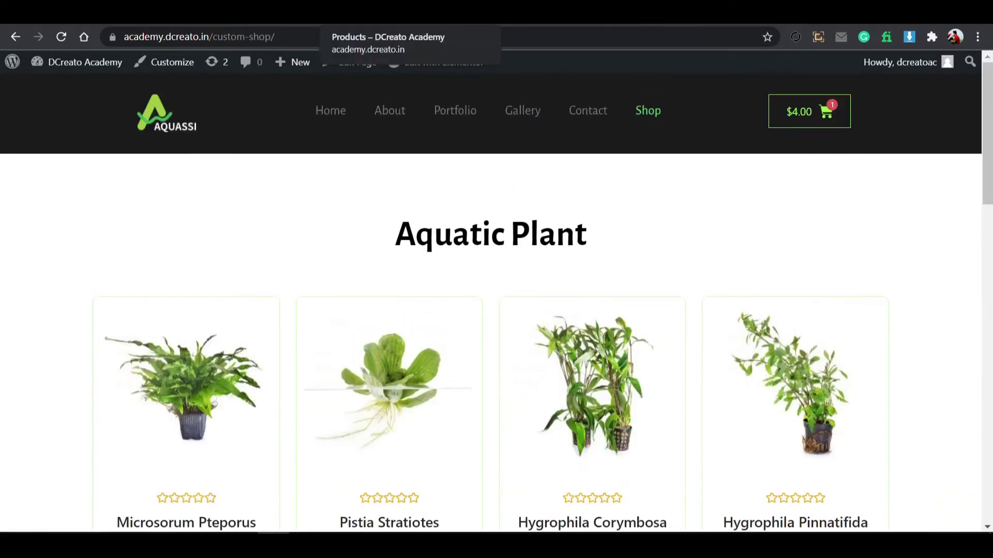
Step: Switch to the default shop page and review its product listing for comparison
{"action": "left_click", "coordinate": [362, 11]}
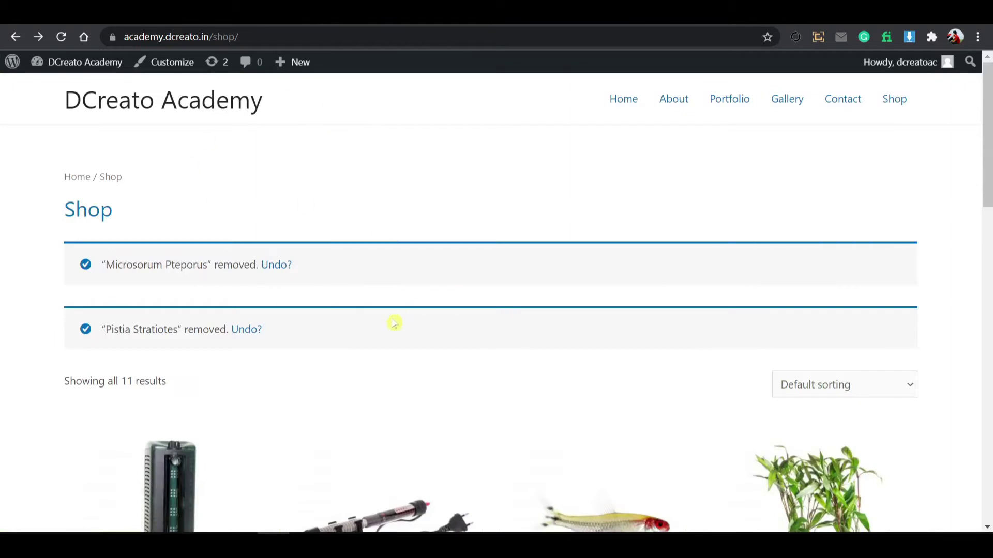
{"action": "scroll", "coordinate": [406, 324], "scroll_direction": "down", "scroll_amount": 6}
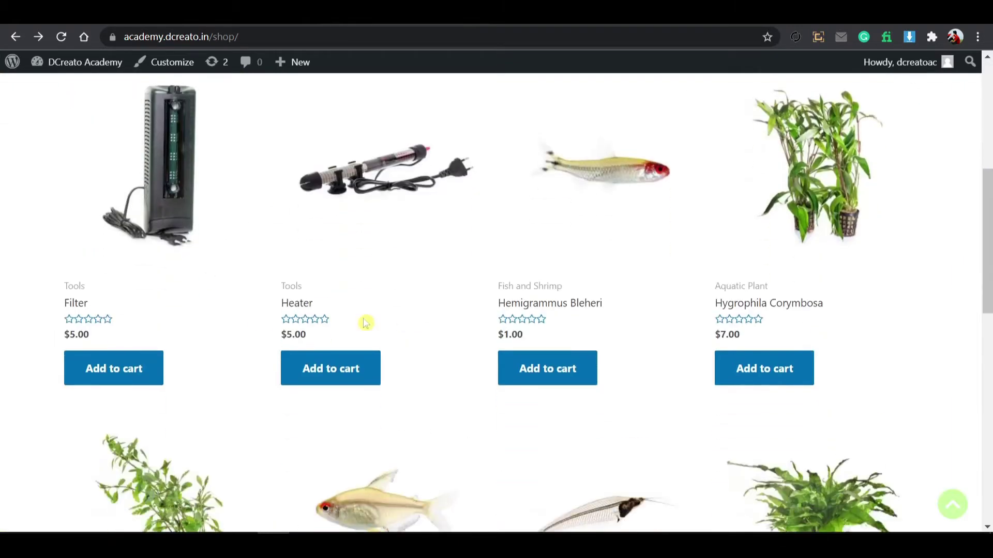
{"action": "scroll", "coordinate": [365, 323], "scroll_direction": "up", "scroll_amount": 3}
{"action": "scroll", "coordinate": [491, 335], "scroll_direction": "down", "scroll_amount": 4}
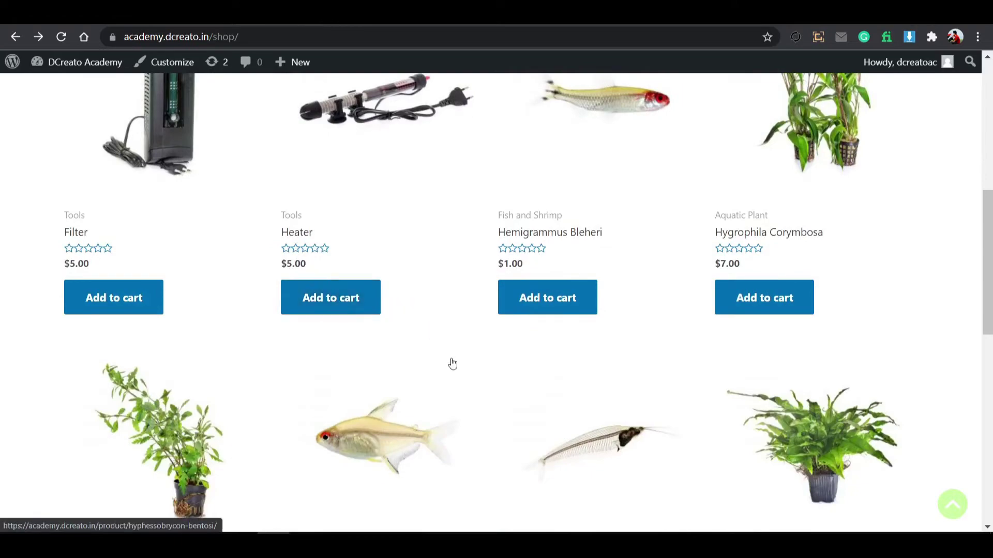
{"action": "scroll", "coordinate": [453, 365], "scroll_direction": "down", "scroll_amount": 10}
{"action": "scroll", "coordinate": [459, 359], "scroll_direction": "up", "scroll_amount": 10}
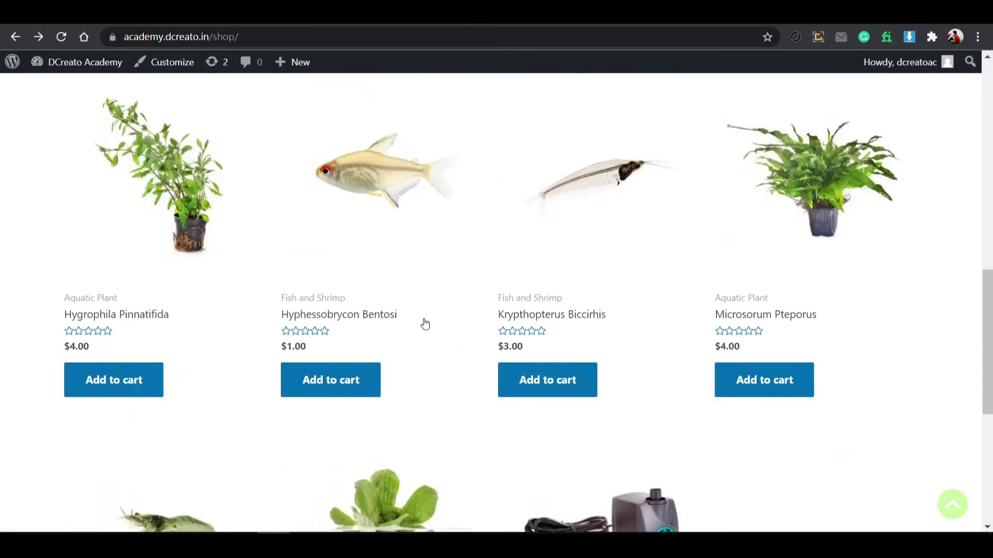
Step: Add the Heater to the cart and return to the custom shop page
{"action": "left_click", "coordinate": [332, 325]}
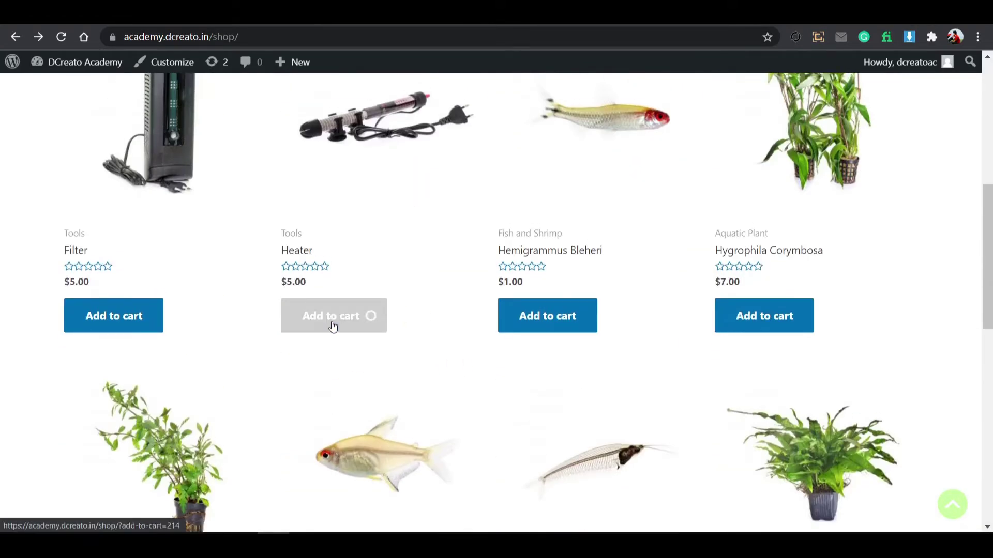
{"action": "left_click", "coordinate": [420, 324]}
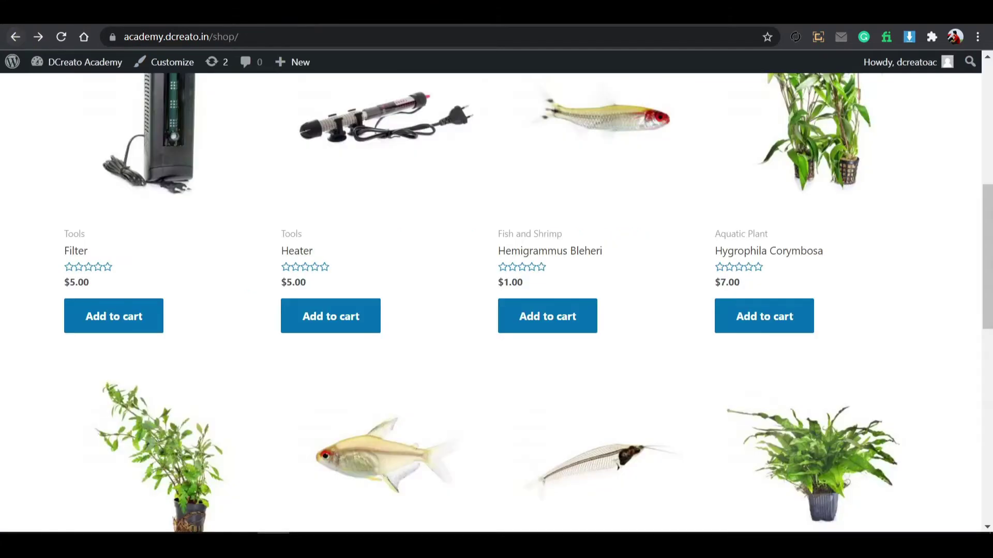
{"action": "left_click", "coordinate": [16, 37]}
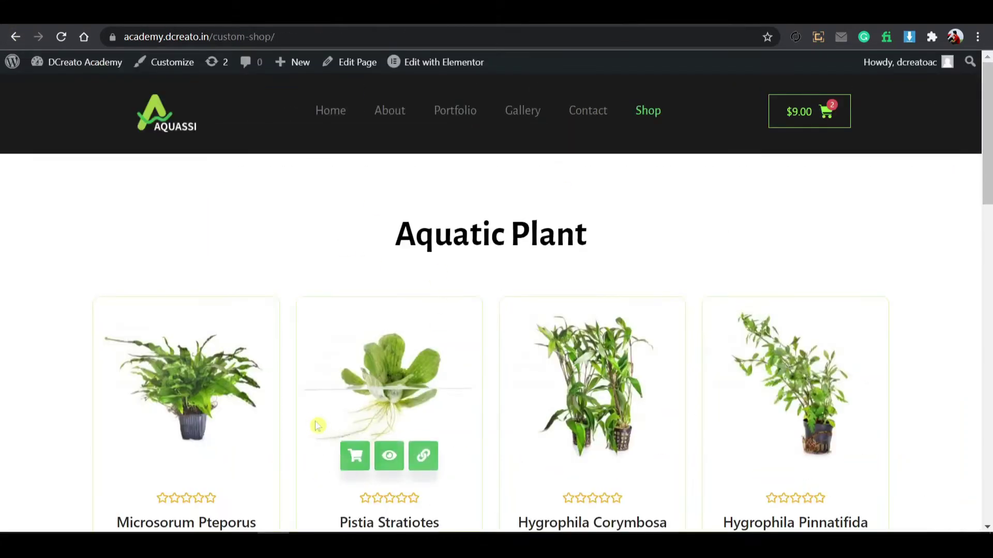
Step: Open the quick view of Microsorum Pteporus, add one to the cart, and close the quick view
{"action": "scroll", "coordinate": [246, 258], "scroll_direction": "down", "scroll_amount": 3}
{"action": "mouse_move", "coordinate": [217, 181]}
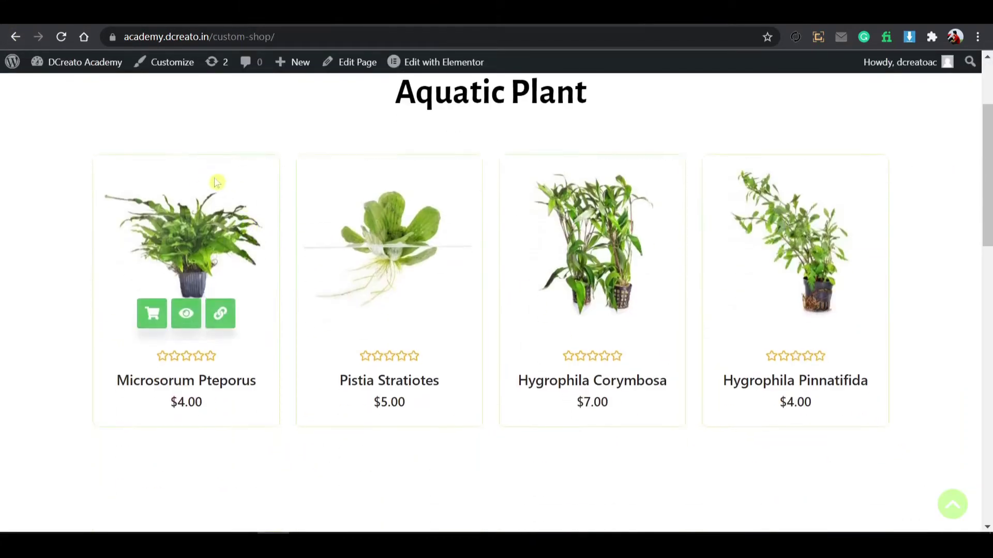
{"action": "left_click", "coordinate": [185, 303]}
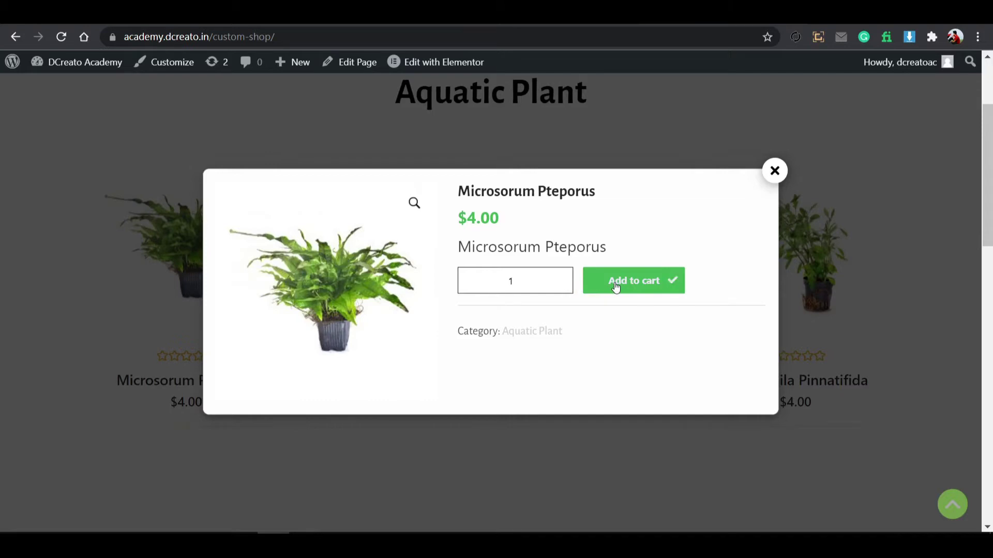
{"action": "left_click", "coordinate": [672, 294]}
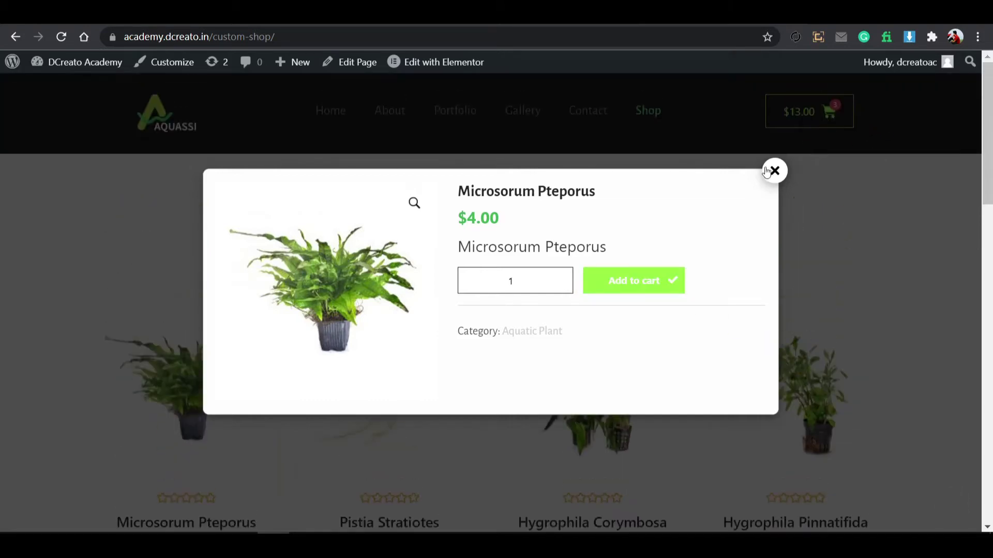
{"action": "left_click", "coordinate": [770, 171]}
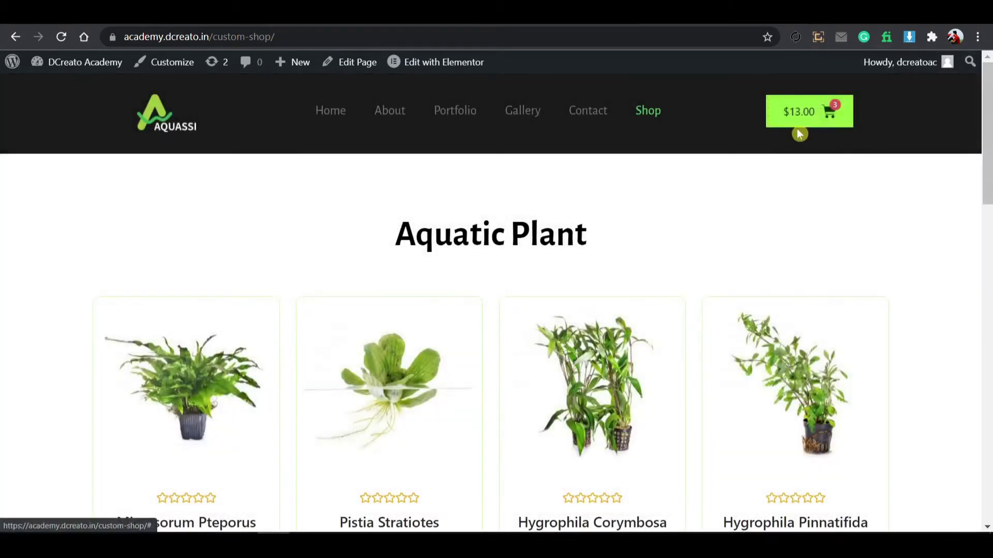
Step: Remove the Heater and the Microsorum Pteporus from the cart through the cart sidebar
{"action": "left_click", "coordinate": [801, 113]}
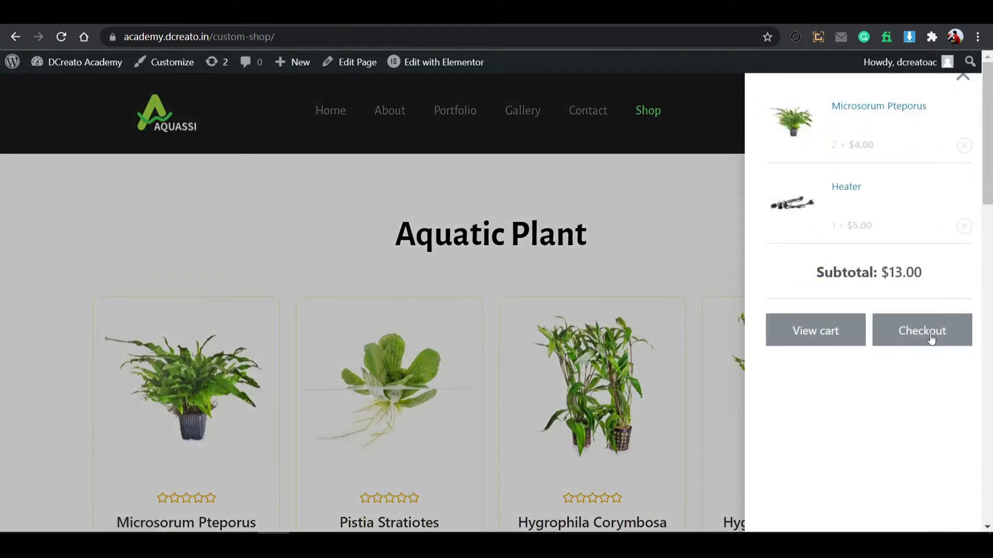
{"action": "left_click", "coordinate": [961, 228]}
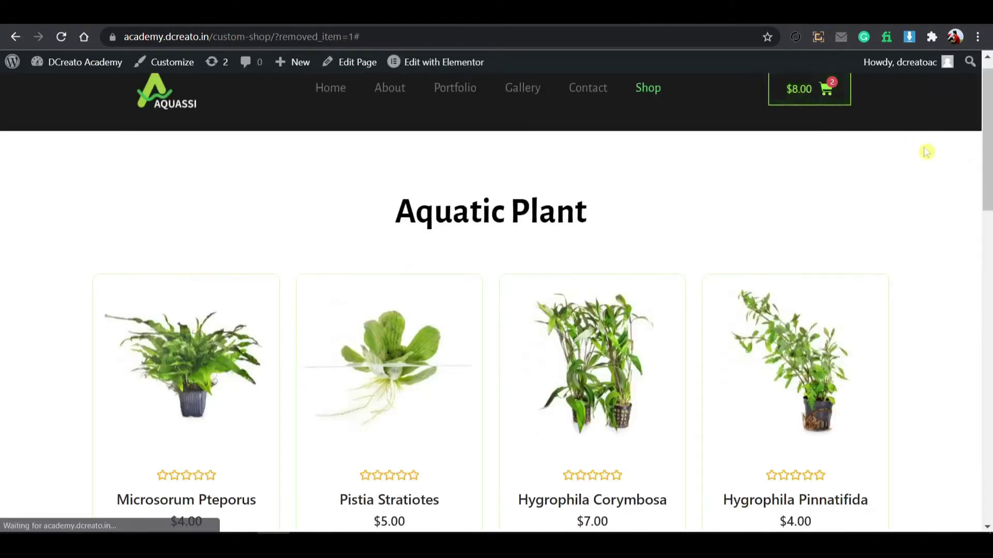
{"action": "left_click", "coordinate": [837, 123]}
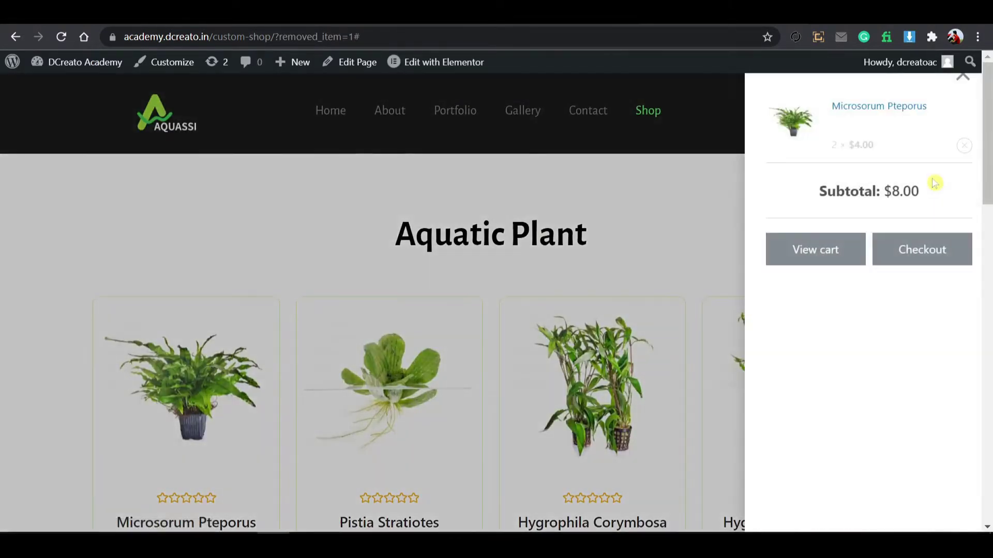
{"action": "left_click", "coordinate": [962, 149]}
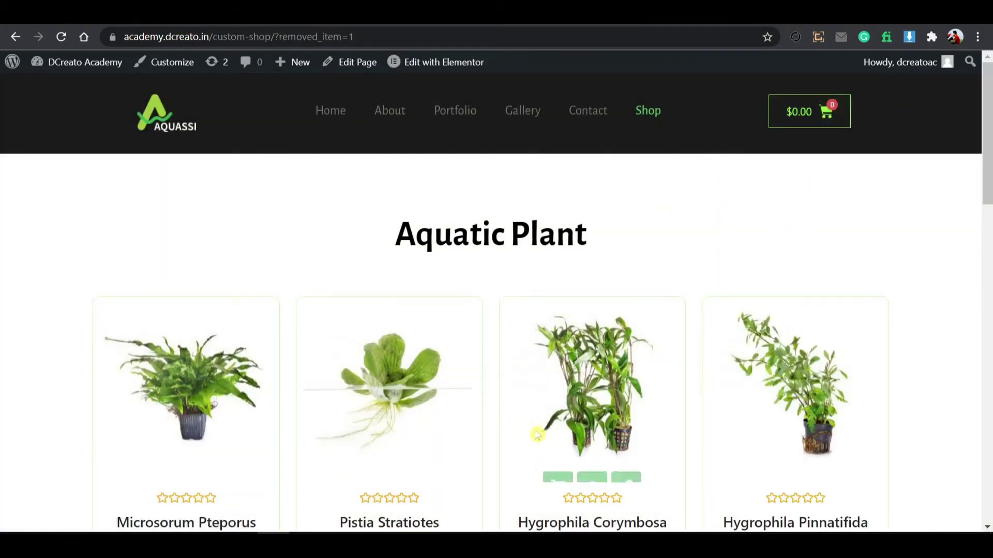
Step: Add Hygrophila Corymbosa to the cart from its product card and check the cart sidebar
{"action": "left_click", "coordinate": [567, 448]}
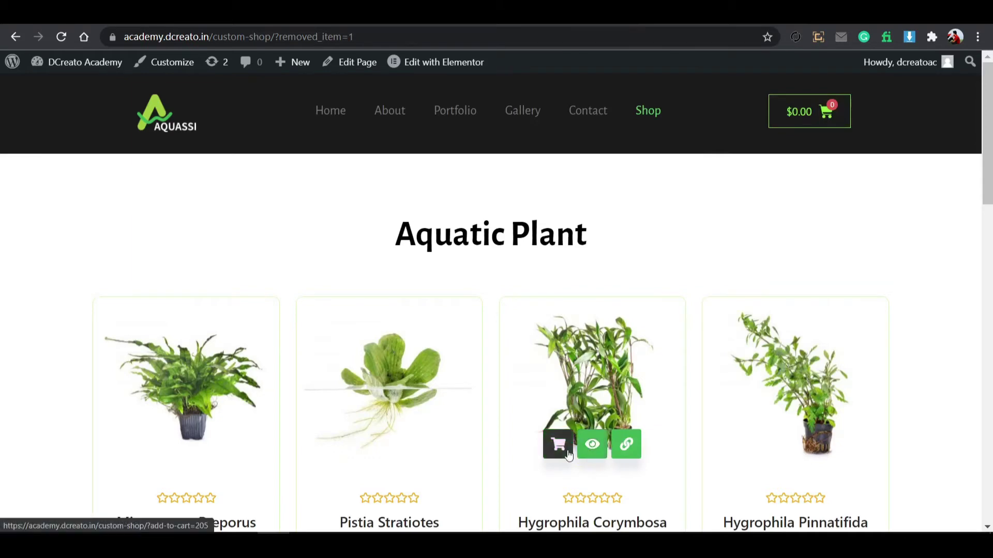
{"action": "left_click", "coordinate": [788, 117]}
{"action": "left_click", "coordinate": [726, 194]}
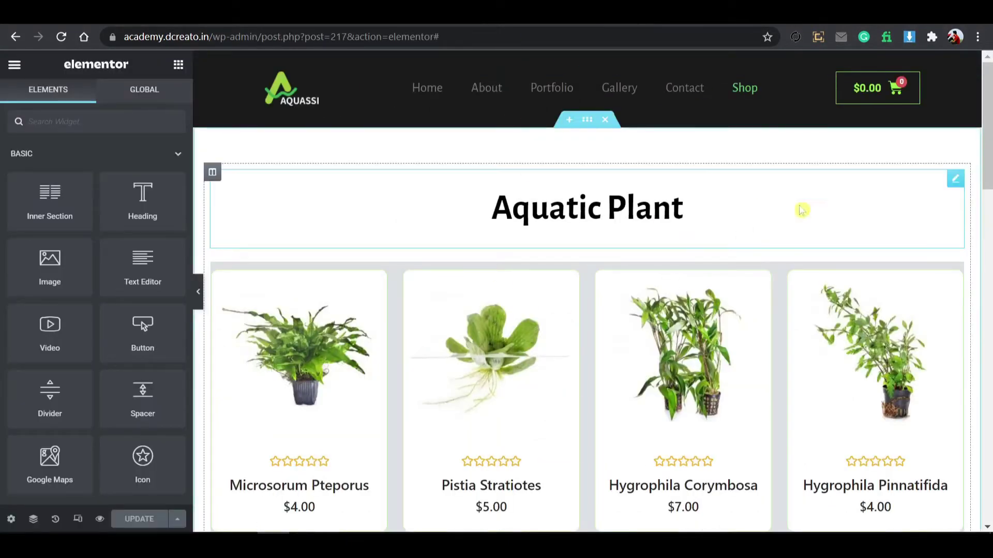
Step: Open the Product Grid widget under the Aquatic Plant heading for editing in Elementor
{"action": "scroll", "coordinate": [620, 372], "scroll_direction": "down", "scroll_amount": 3}
{"action": "scroll", "coordinate": [342, 286], "scroll_direction": "up", "scroll_amount": 1}
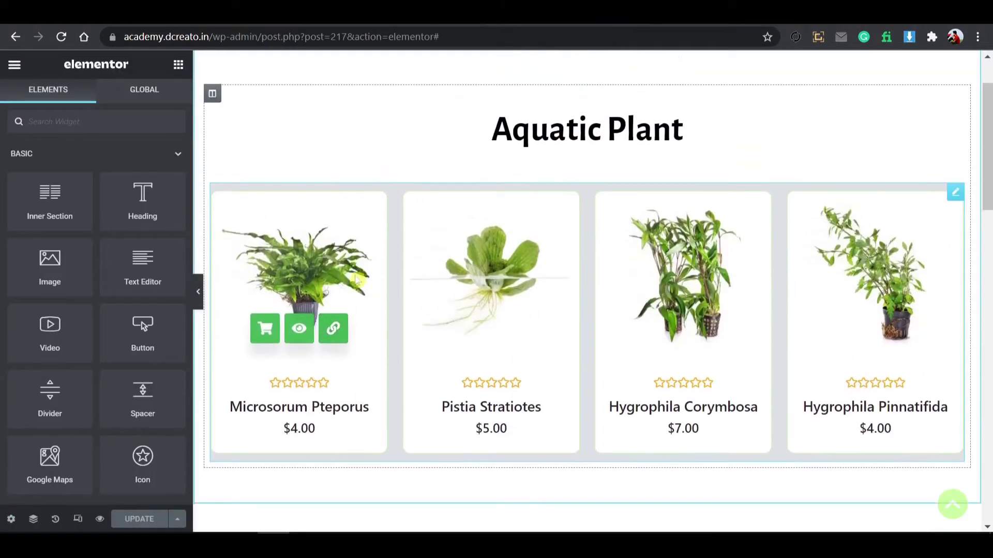
{"action": "mouse_move", "coordinate": [341, 286]}
{"action": "left_mouse_down"}
{"action": "mouse_move", "coordinate": [335, 272]}
{"action": "mouse_move", "coordinate": [344, 277]}
{"action": "left_mouse_up"}
{"action": "scroll", "coordinate": [357, 327], "scroll_direction": "down", "scroll_amount": 1}
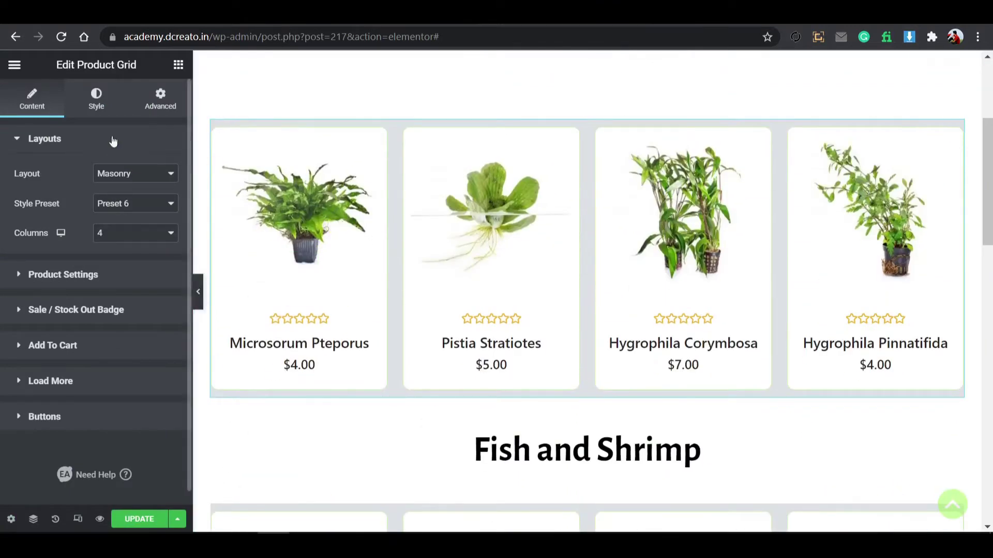
Step: Compare style presets 7 and 5 on the Product Grid, settle on Preset 7, and update the page
{"action": "left_click", "coordinate": [131, 180]}
{"action": "left_click", "coordinate": [131, 181]}
{"action": "left_click", "coordinate": [131, 204]}
{"action": "left_click", "coordinate": [129, 290]}
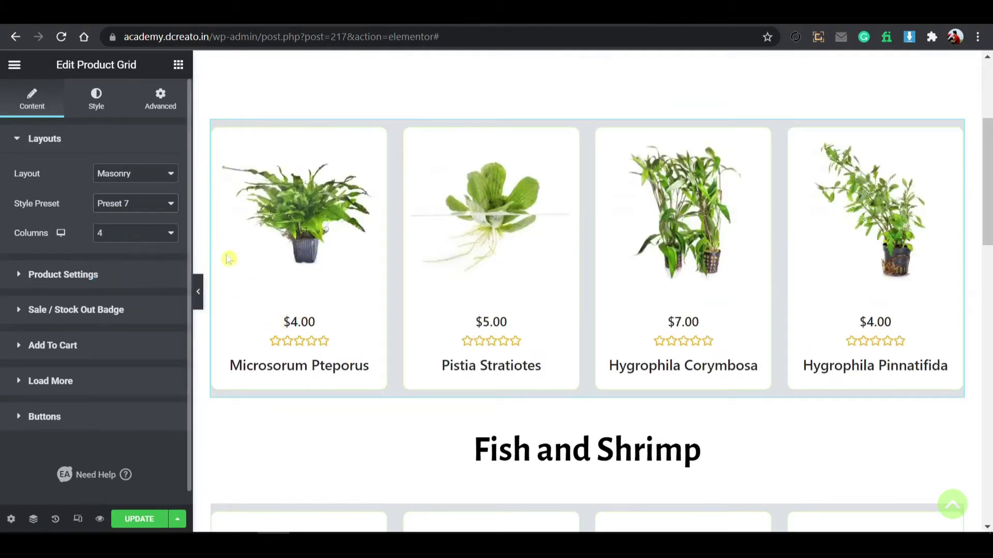
{"action": "left_click", "coordinate": [150, 203]}
{"action": "left_click", "coordinate": [123, 261]}
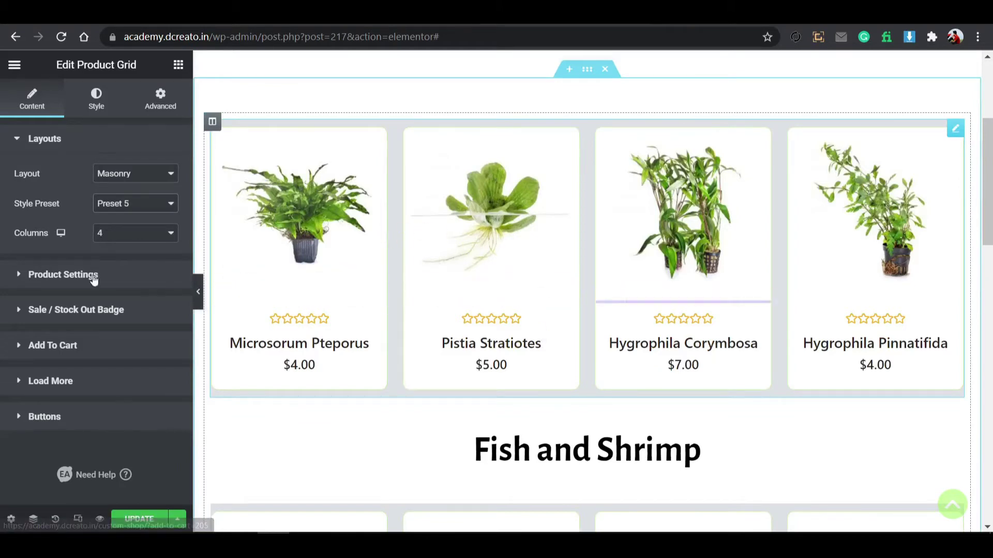
{"action": "left_click", "coordinate": [145, 207]}
{"action": "left_click", "coordinate": [114, 285]}
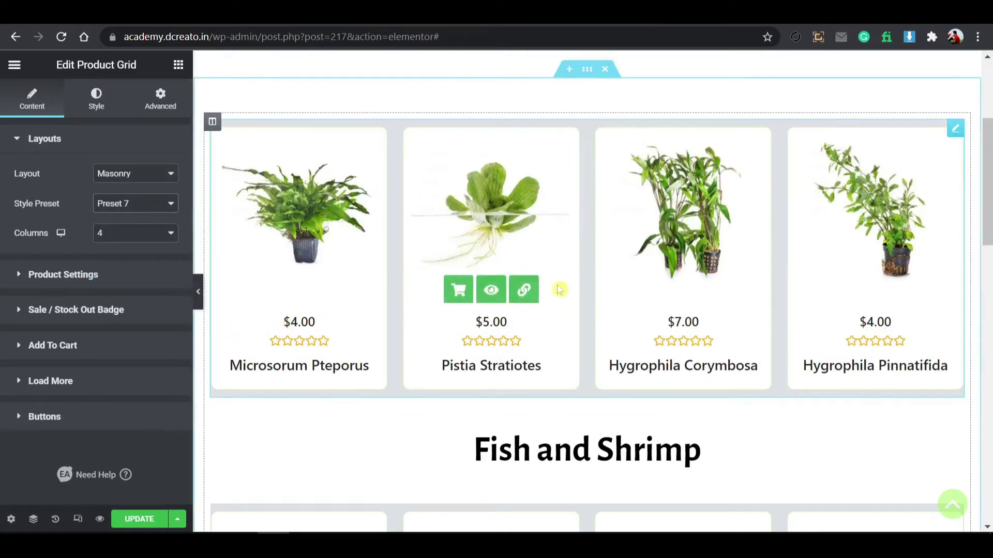
{"action": "left_click", "coordinate": [138, 518]}
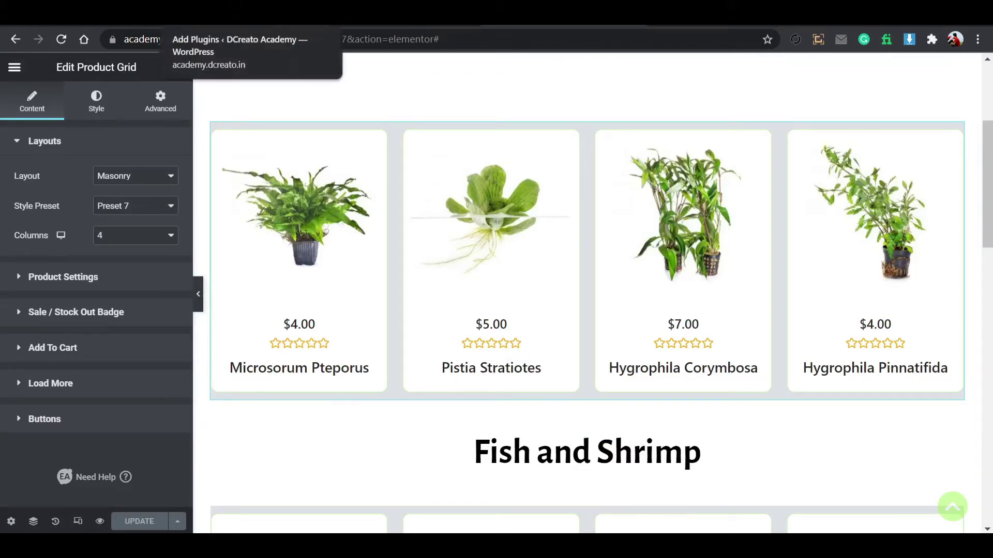
Step: Show the Essential Addons for Elementor plugin in the Add Plugins search results
{"action": "left_click", "coordinate": [245, 16]}
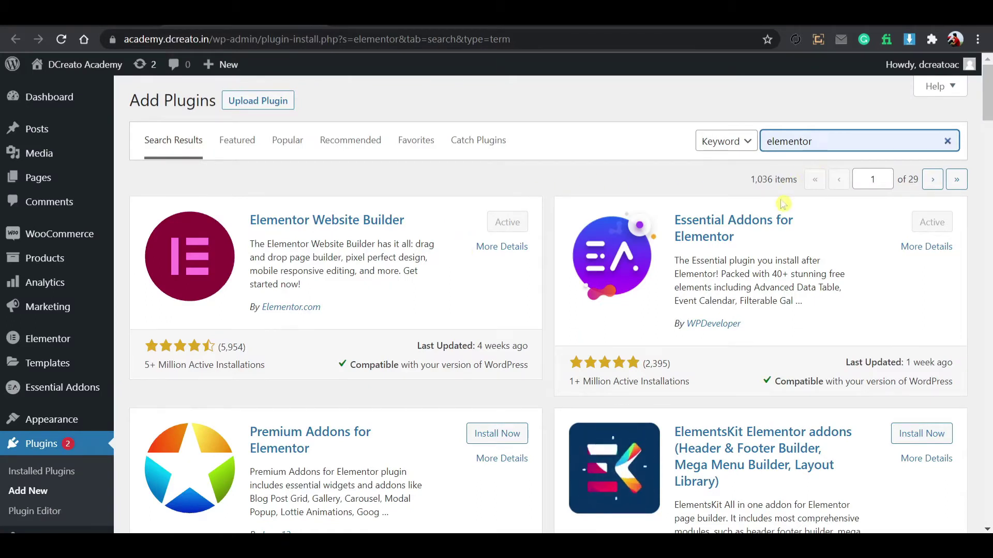
{"action": "left_click", "coordinate": [685, 223]}
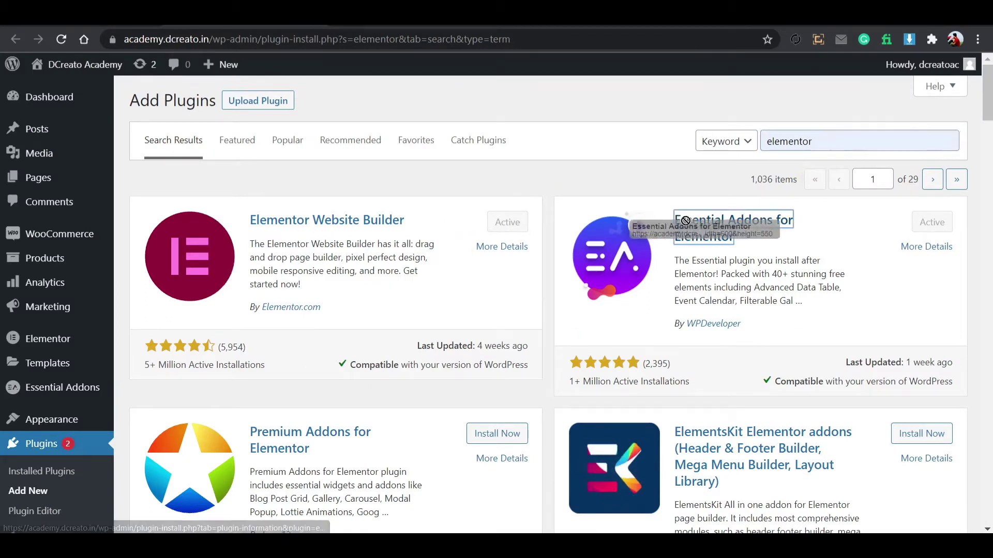
{"action": "left_click_drag", "start_coordinate": [739, 239], "coordinate": [673, 218]}
{"action": "left_click", "coordinate": [765, 244]}
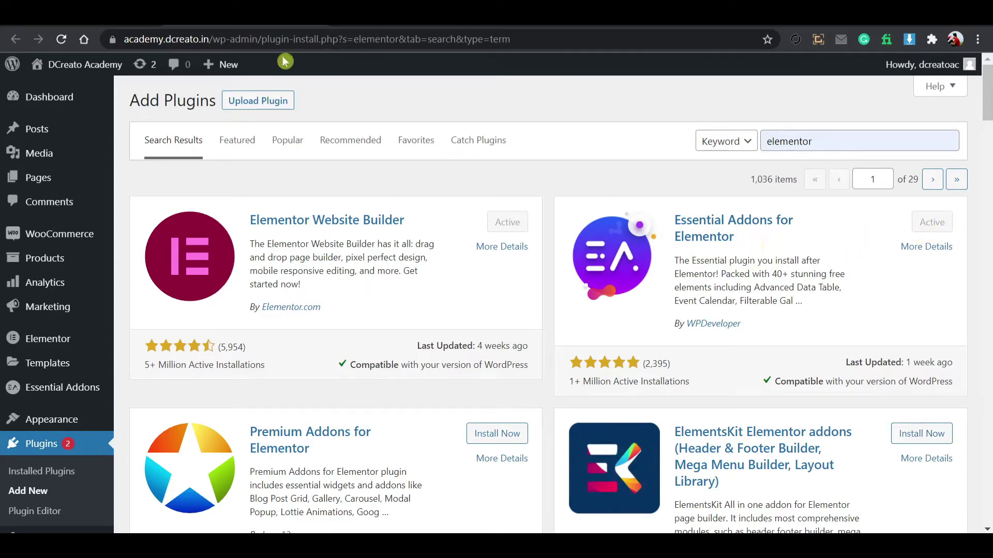
Step: Compare the default Shop page with the Aquatic Plant and Fish and Shrimp product grids on the custom page
{"action": "left_click", "coordinate": [316, 27]}
{"action": "scroll", "coordinate": [355, 293], "scroll_direction": "up", "scroll_amount": 8}
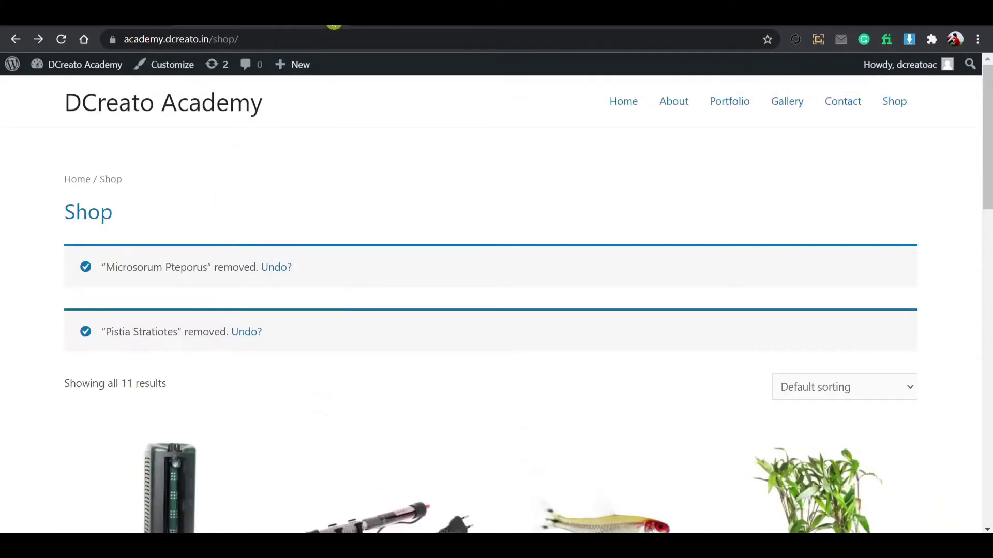
{"action": "left_click", "coordinate": [334, 22]}
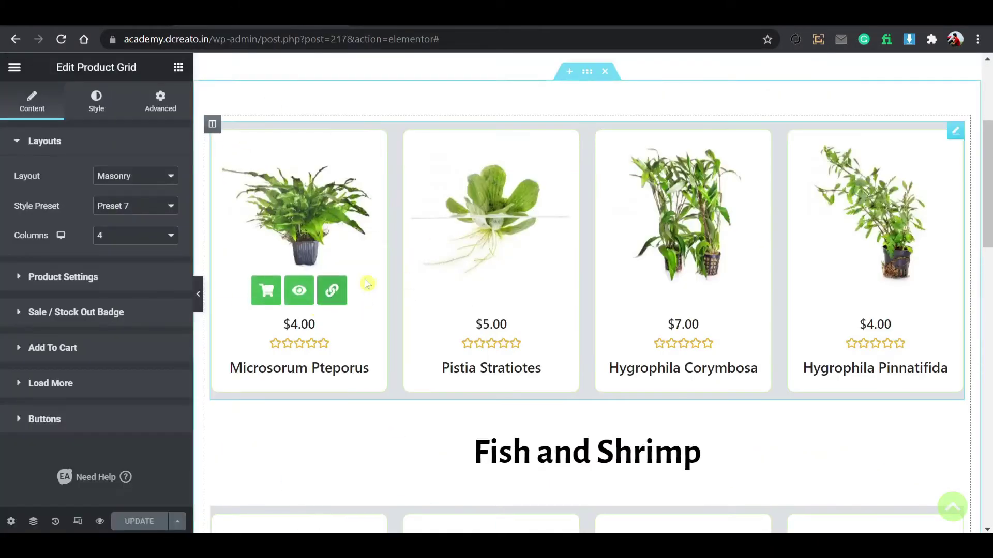
{"action": "scroll", "coordinate": [417, 303], "scroll_direction": "down", "scroll_amount": 5}
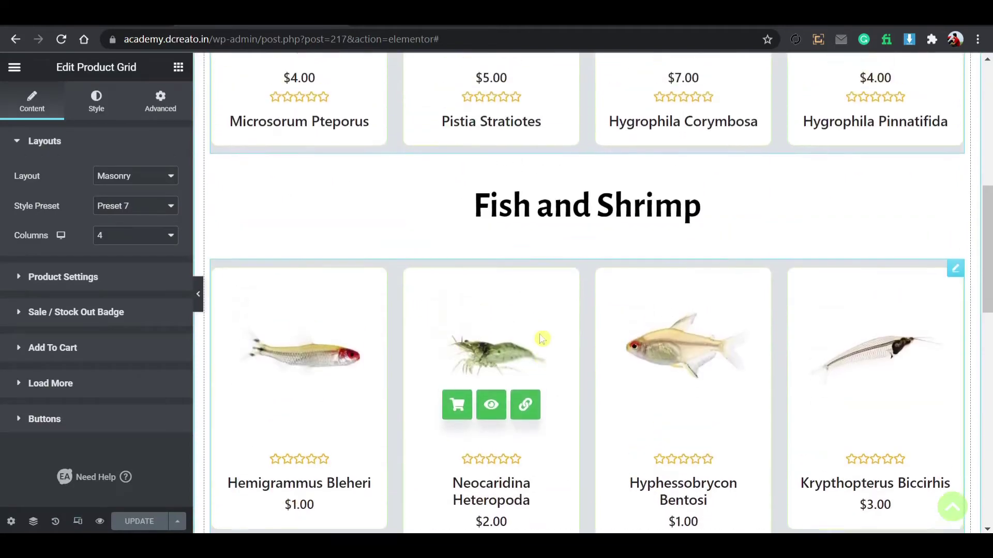
{"action": "scroll", "coordinate": [541, 339], "scroll_direction": "up", "scroll_amount": 6}
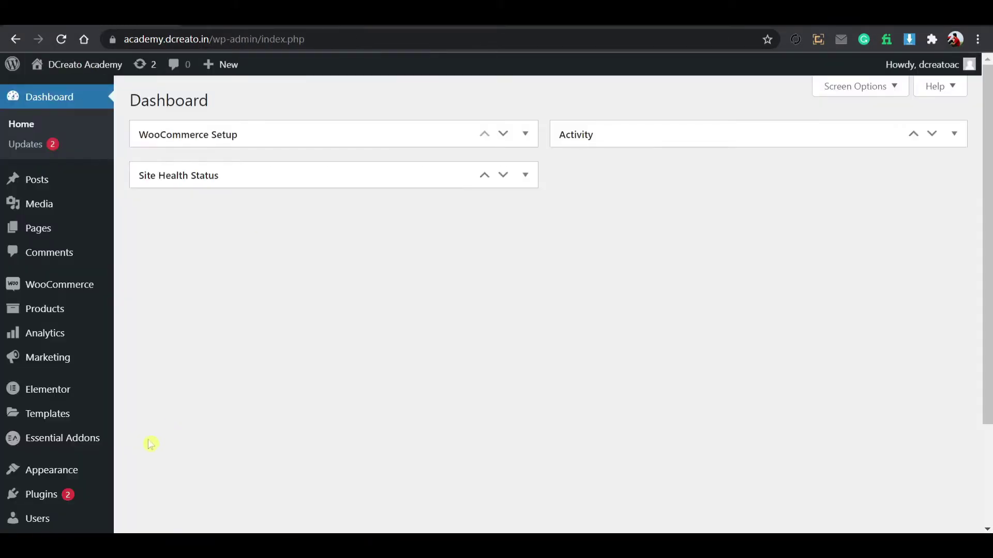
Step: Add a new WordPress page from the dashboard and title it "New shop page"
{"action": "mouse_move", "coordinate": [76, 236]}
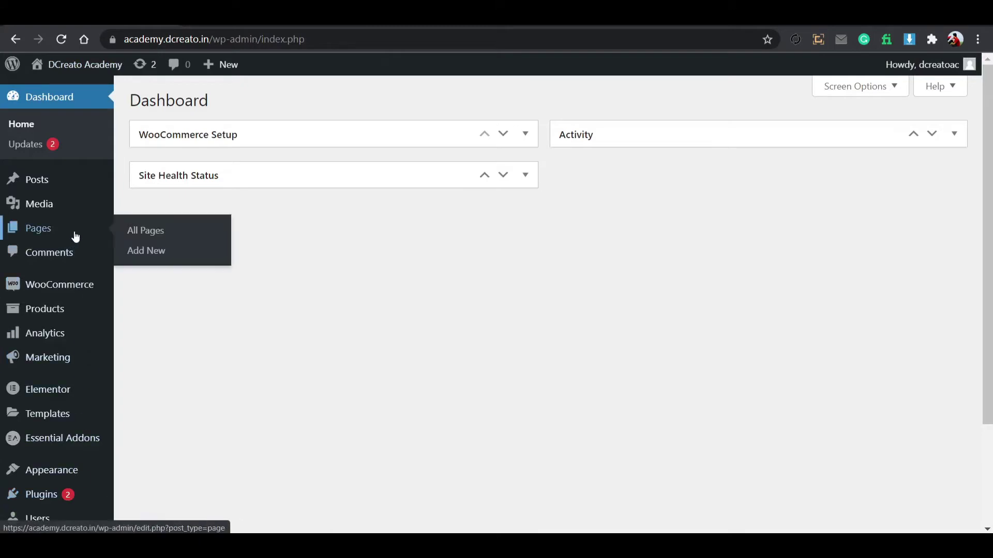
{"action": "left_click", "coordinate": [124, 252]}
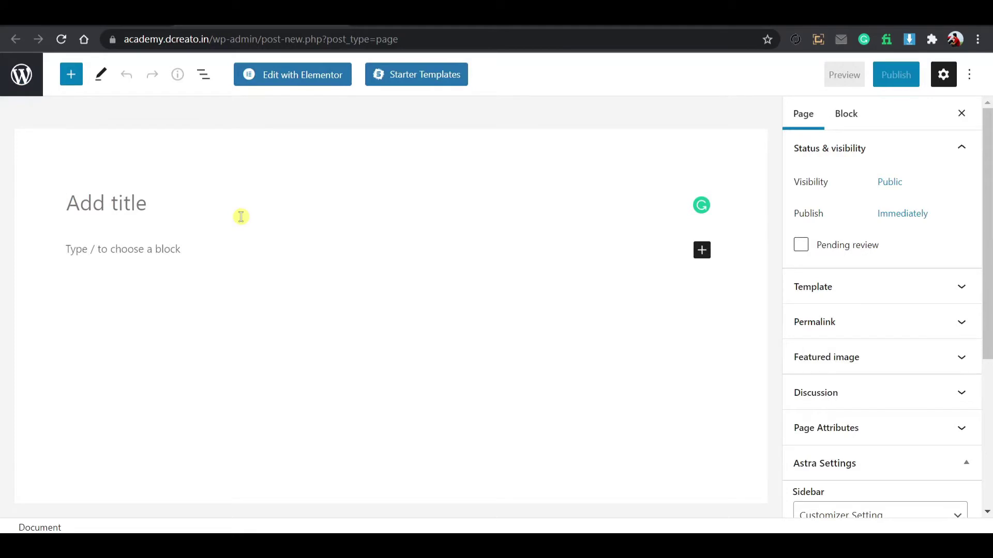
{"action": "type", "text": "New shop page"}
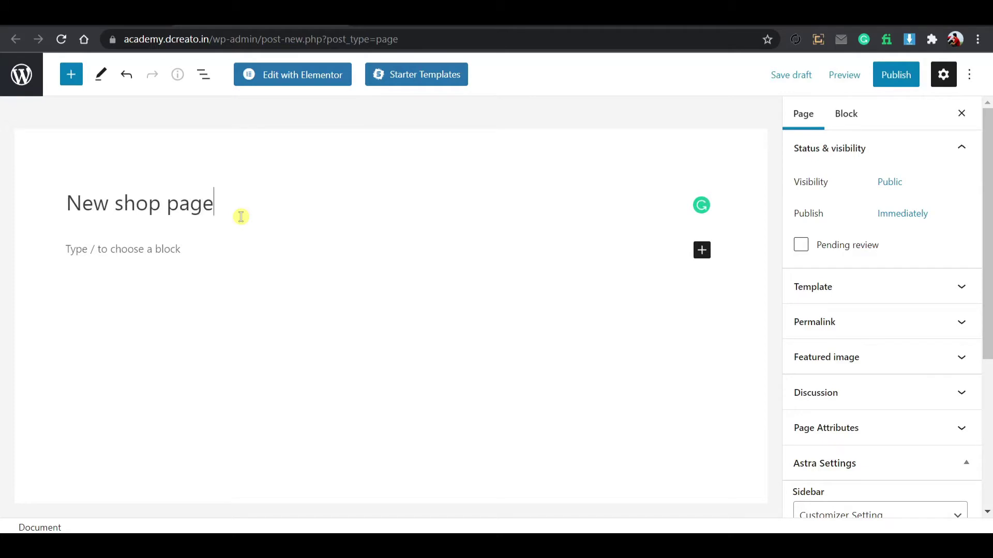
Step: In the page's Astra settings, disable the title and set the content layout to Full Width / Stretched
{"action": "scroll", "coordinate": [832, 289], "scroll_direction": "down", "scroll_amount": 5}
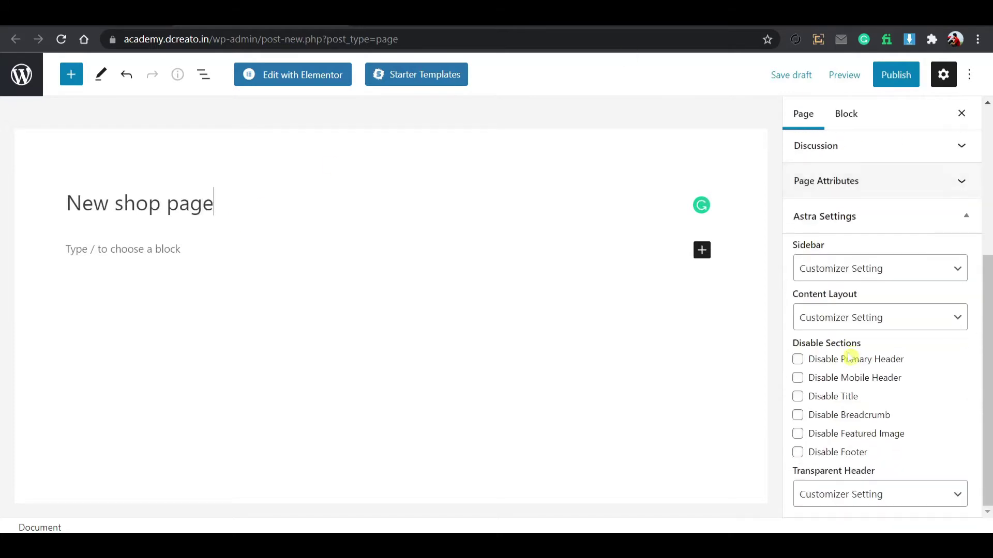
{"action": "left_click", "coordinate": [799, 399]}
{"action": "left_click", "coordinate": [849, 322]}
{"action": "left_click", "coordinate": [822, 393]}
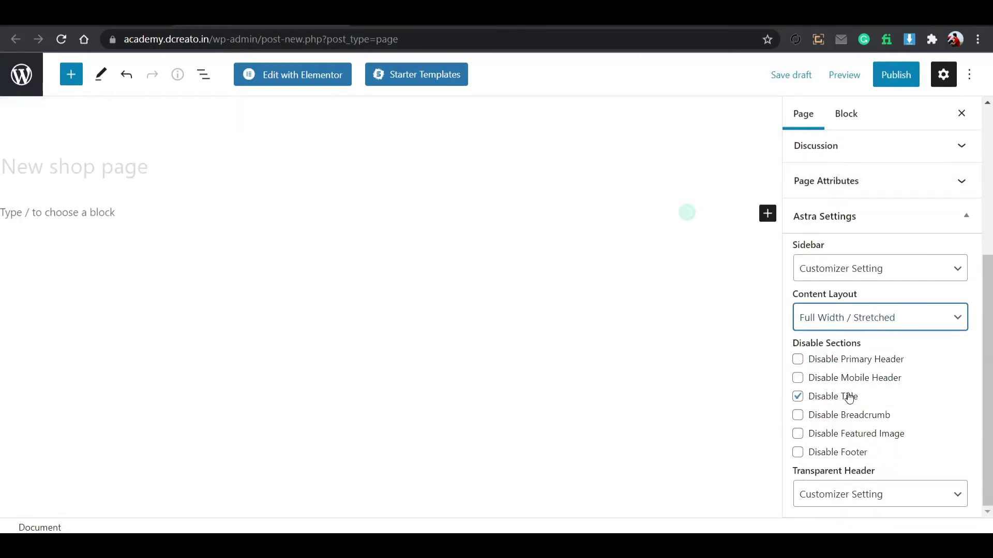
Step: Publish the new shop page and open it for editing with Elementor
{"action": "left_click", "coordinate": [910, 82]}
{"action": "left_click", "coordinate": [856, 82]}
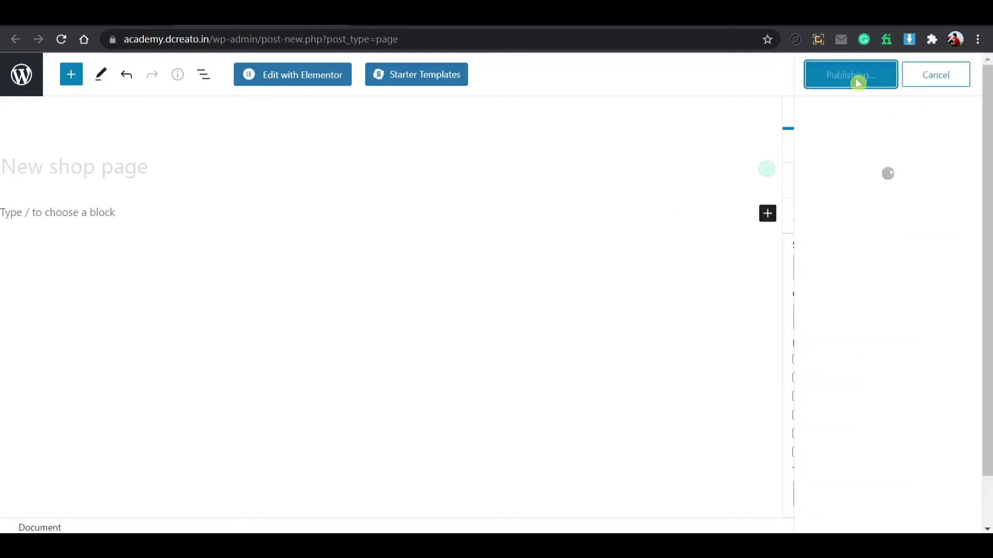
{"action": "left_click", "coordinate": [288, 79]}
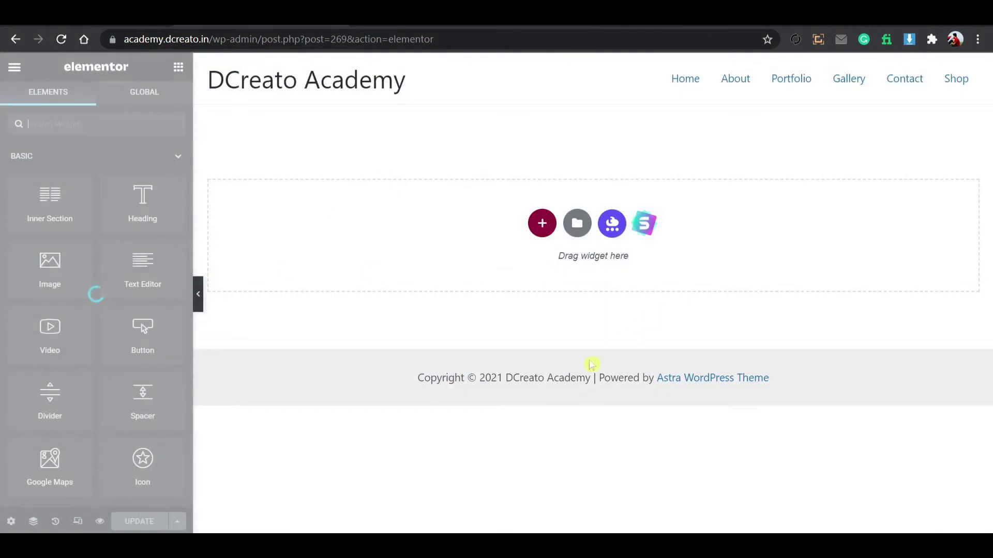
Step: Set the new page's layout to Elementor Canvas and preview the page
{"action": "left_click", "coordinate": [11, 522]}
{"action": "left_click", "coordinate": [128, 402]}
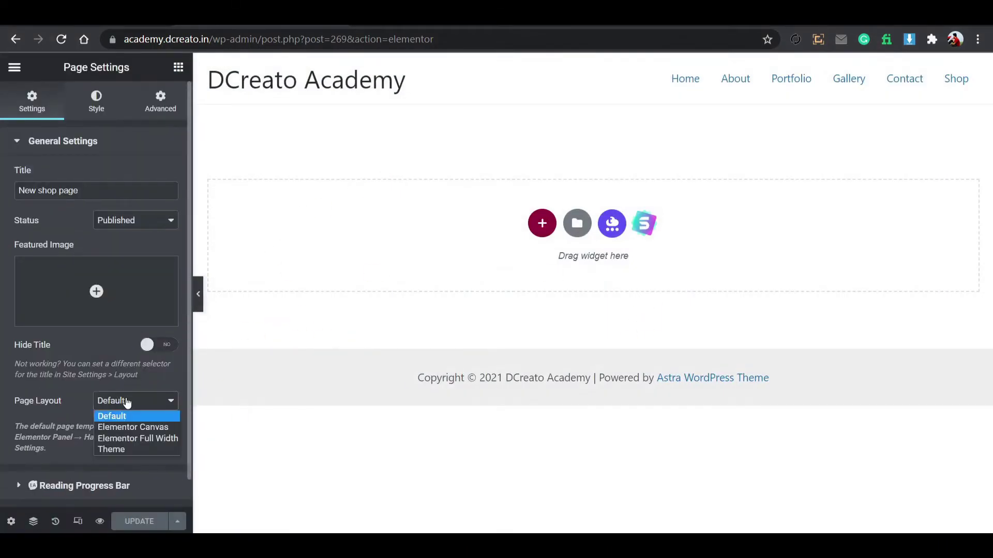
{"action": "left_click", "coordinate": [138, 427]}
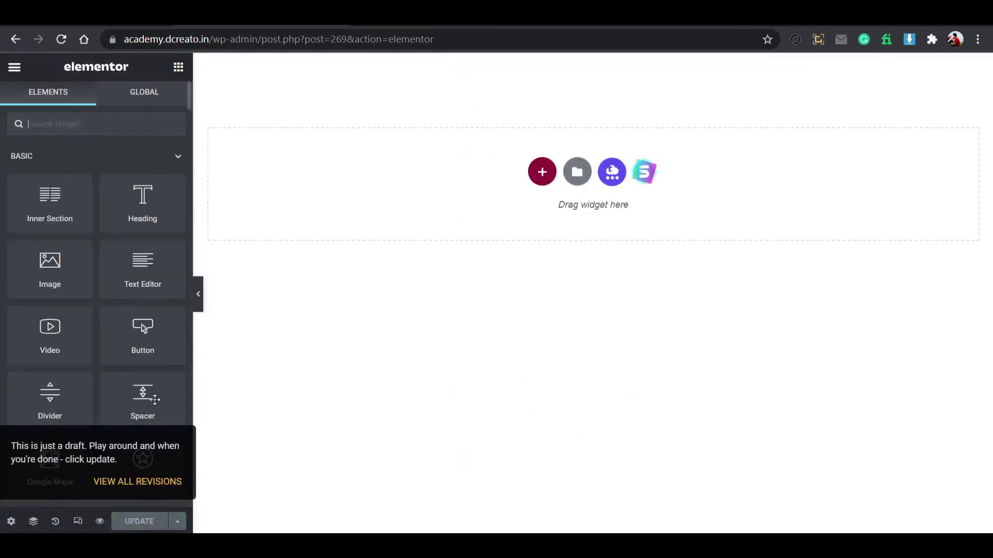
{"action": "left_click", "coordinate": [99, 521]}
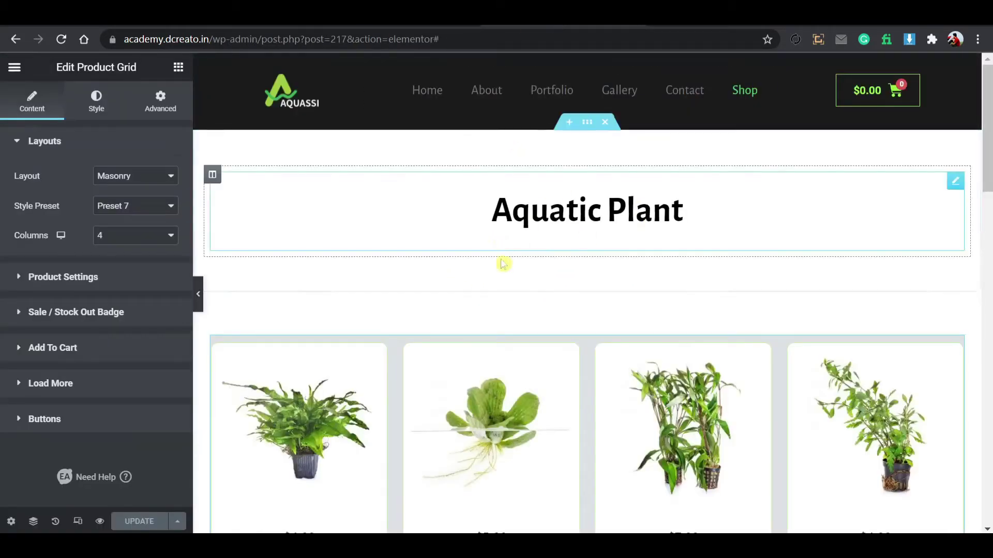
Step: Copy the header section from the finished custom shop page and paste it at a new single-column section on the new page
{"action": "scroll", "coordinate": [503, 263], "scroll_direction": "down", "scroll_amount": 2}
{"action": "scroll", "coordinate": [640, 124], "scroll_direction": "up", "scroll_amount": 2}
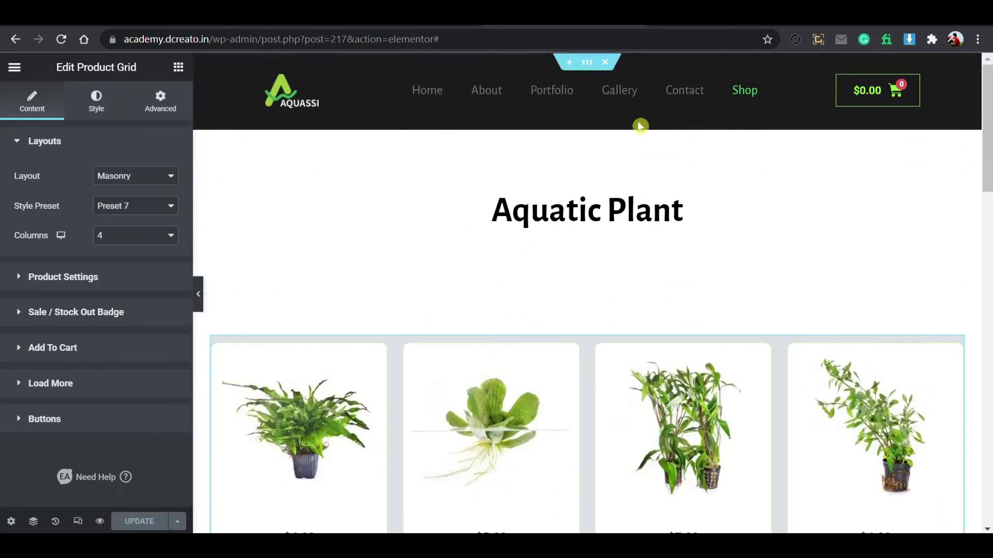
{"action": "right_click", "coordinate": [593, 72]}
{"action": "left_click", "coordinate": [611, 124]}
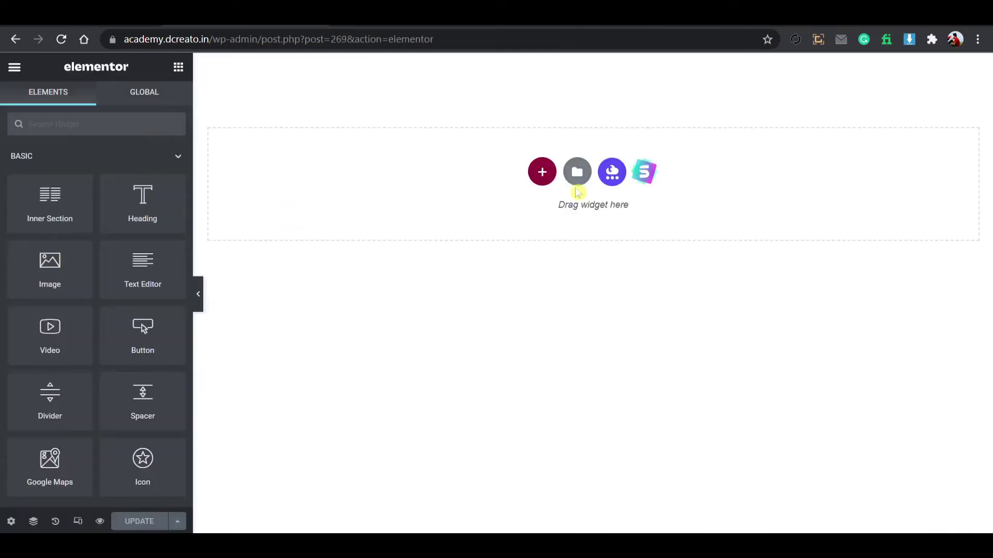
{"action": "left_click", "coordinate": [540, 173]}
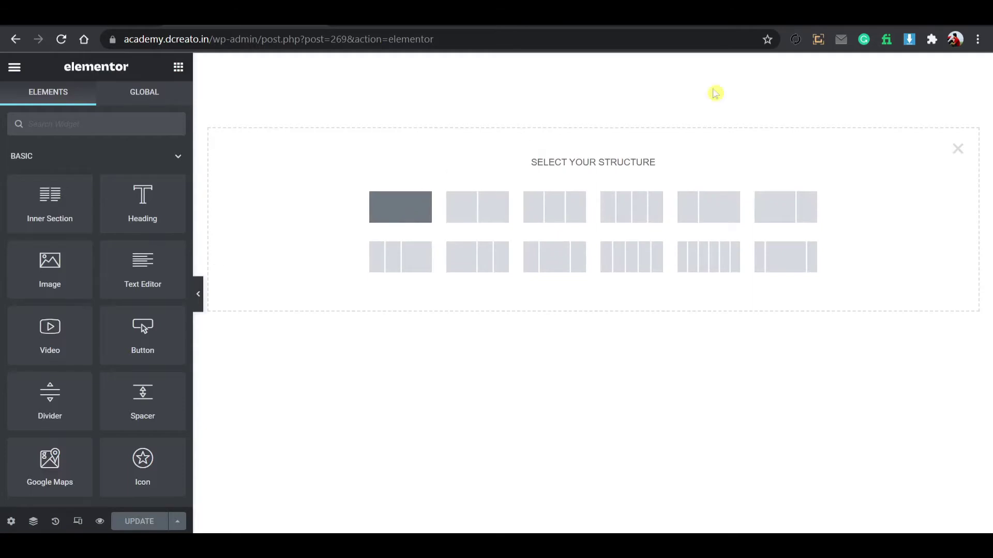
{"action": "right_click", "coordinate": [593, 63]}
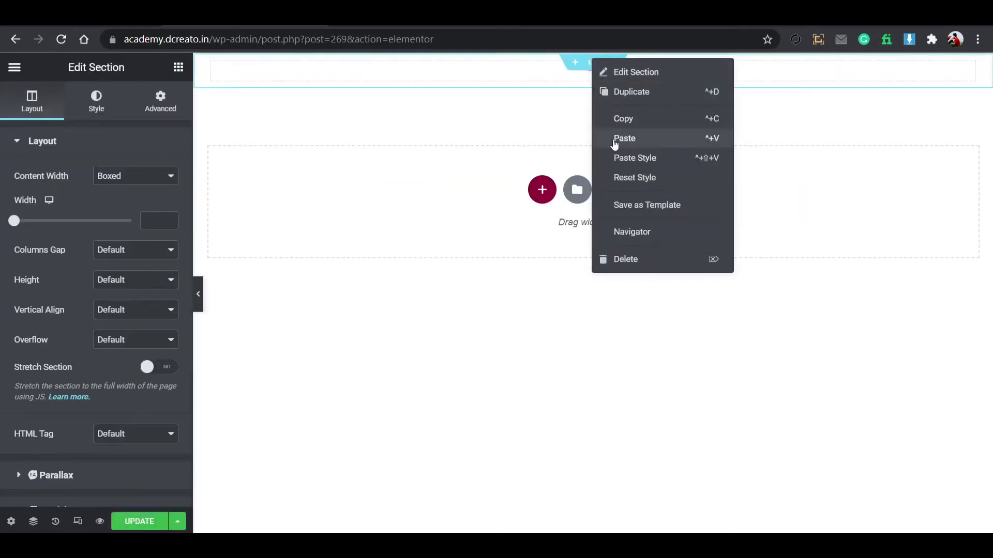
{"action": "left_click", "coordinate": [614, 140]}
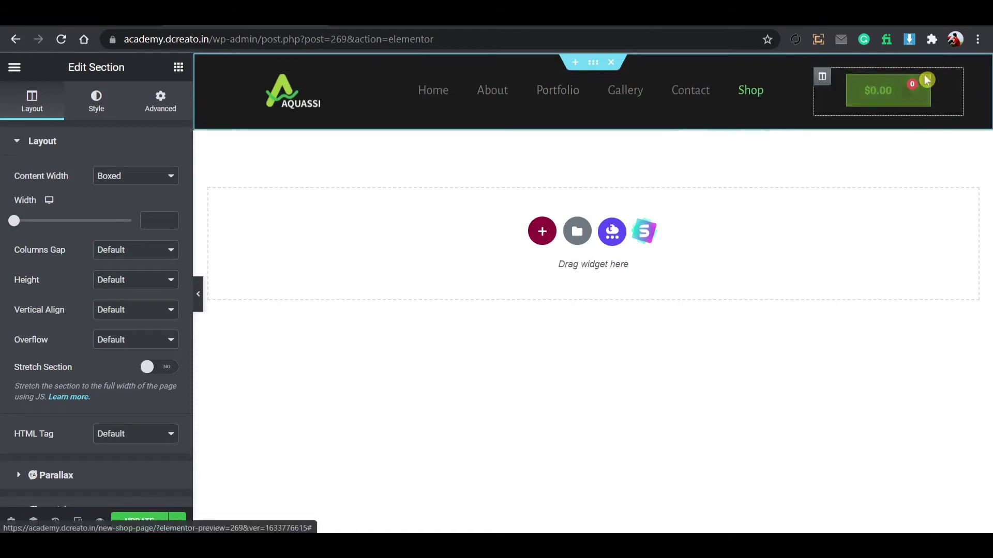
Step: Delete the copied menu cart from the header and place a new Menu Cart widget in the empty column
{"action": "right_click", "coordinate": [878, 92]}
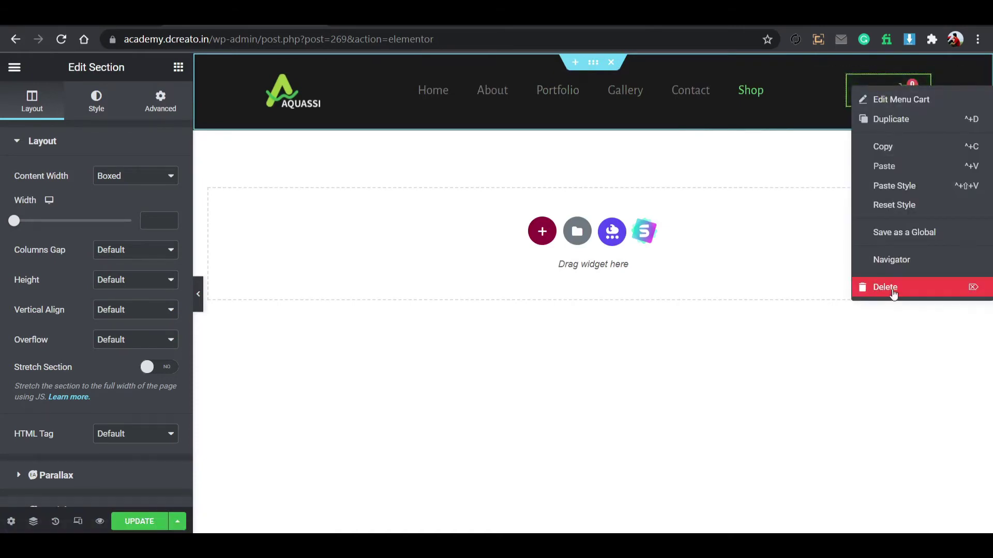
{"action": "left_click", "coordinate": [894, 290]}
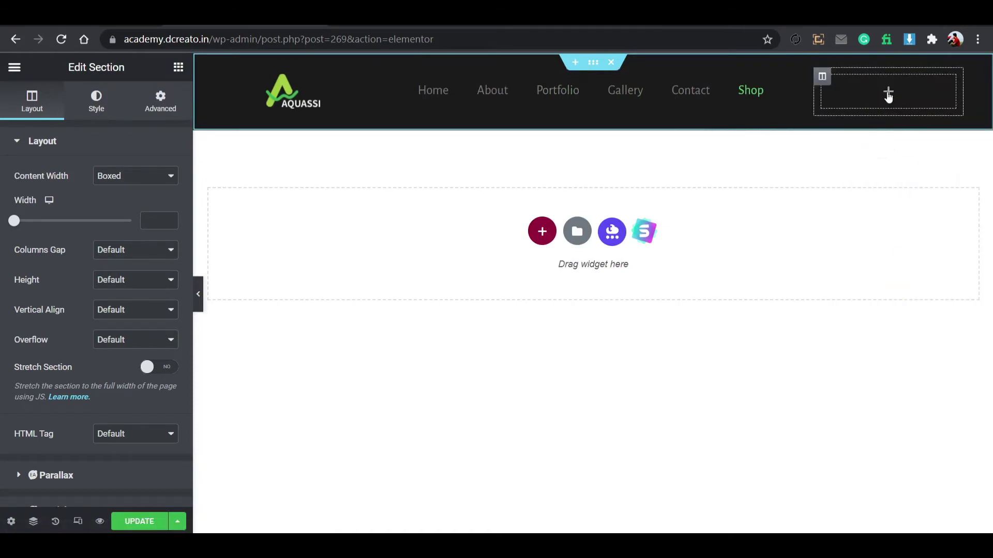
{"action": "left_click", "coordinate": [888, 93]}
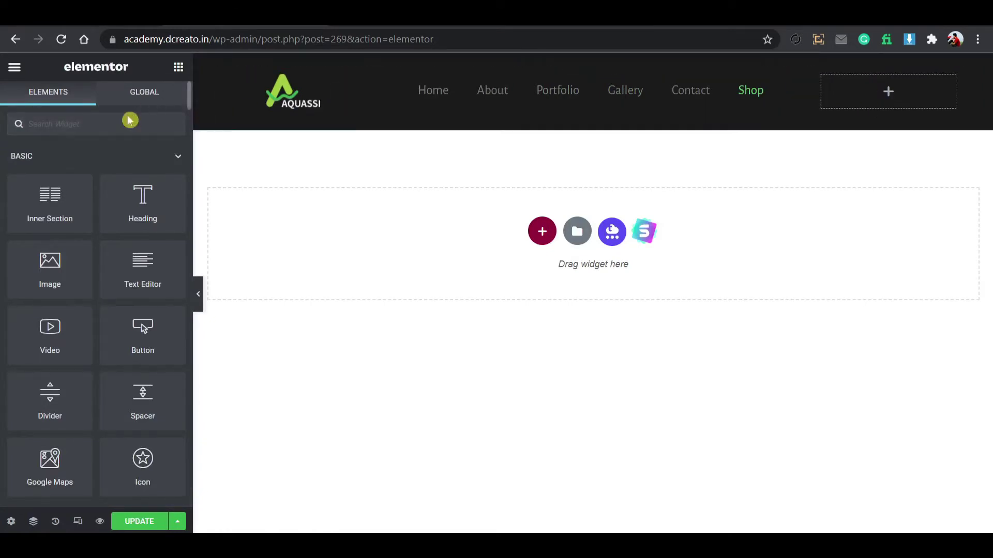
{"action": "type", "text": "cart"}
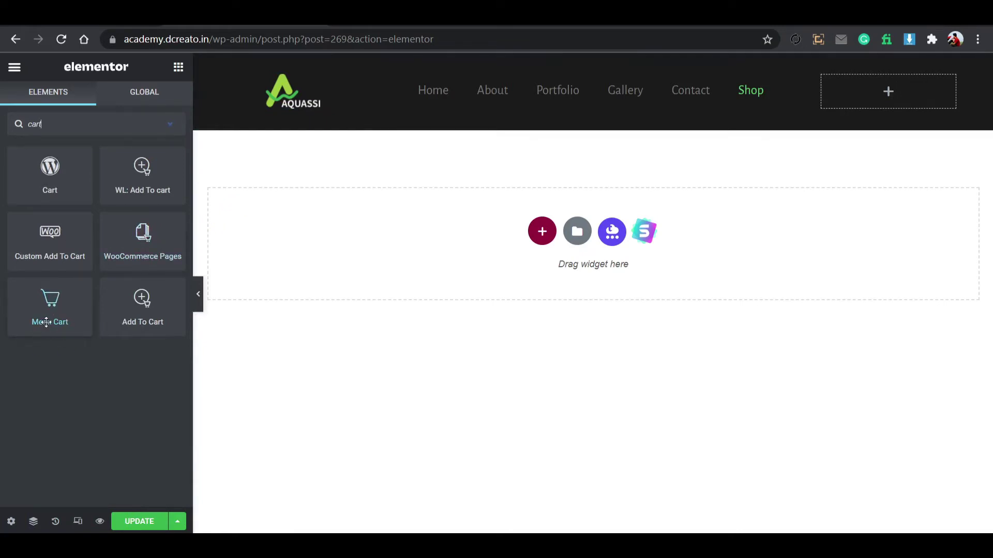
{"action": "left_click_drag", "start_coordinate": [43, 314], "coordinate": [863, 100]}
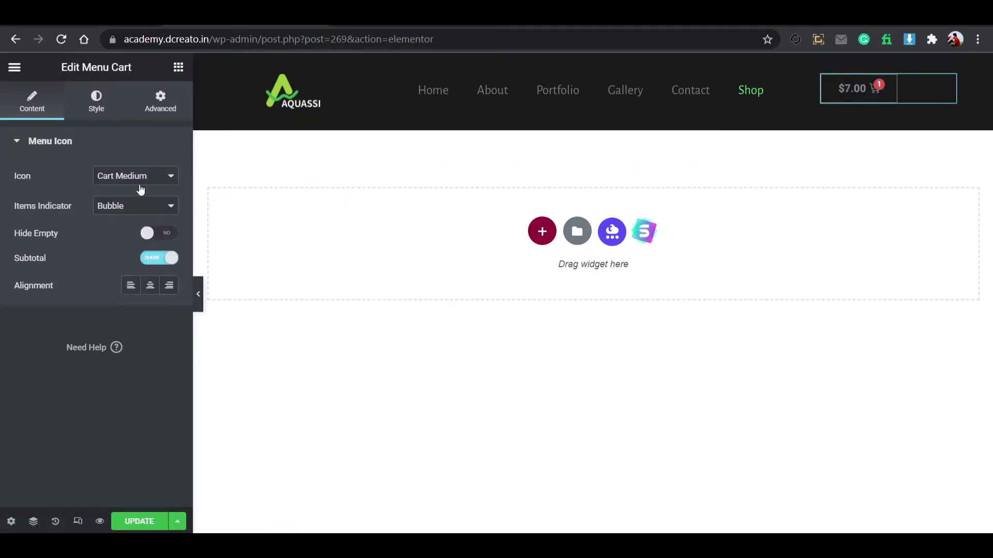
Step: Set the Menu Cart icon to Cart Solid and hide its subtotal
{"action": "left_click", "coordinate": [142, 183]}
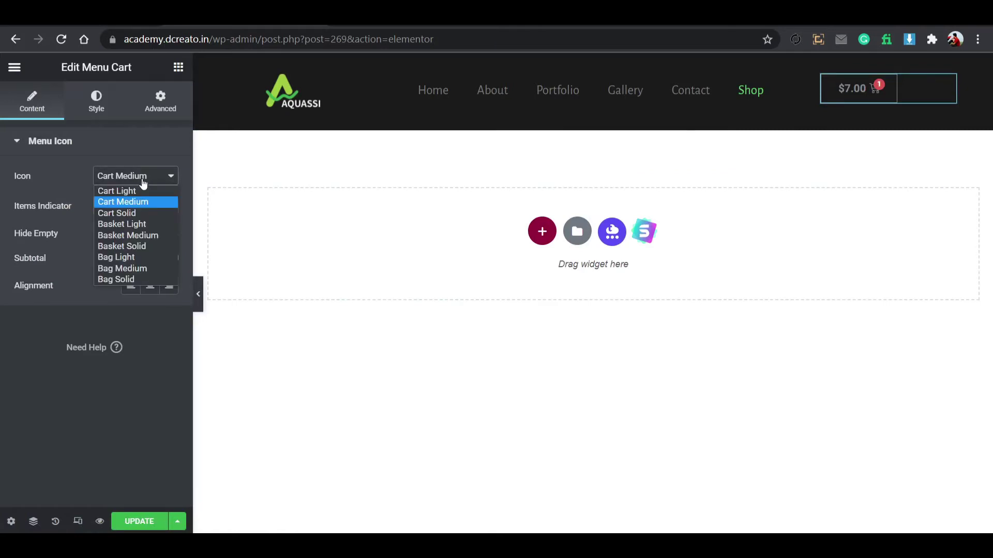
{"action": "left_click", "coordinate": [141, 213]}
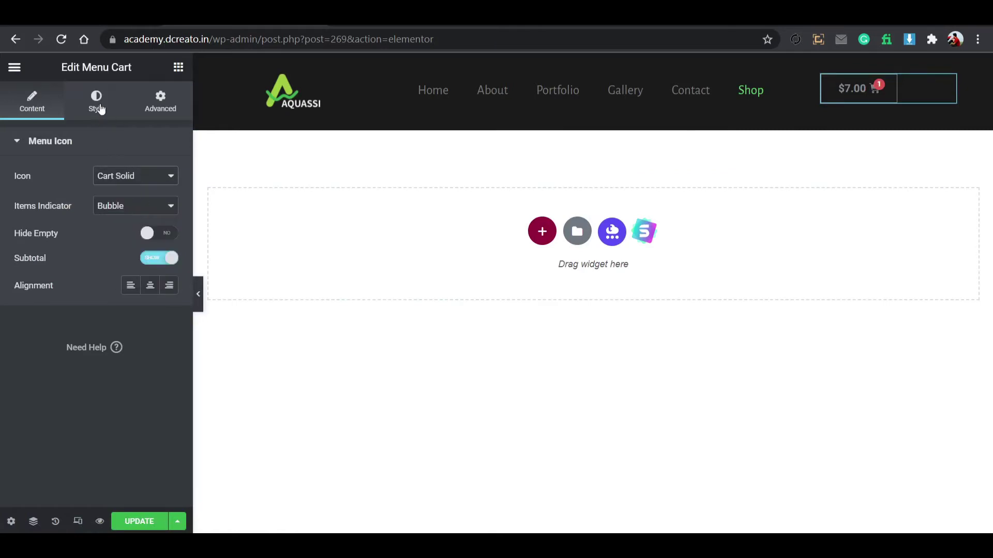
{"action": "left_click", "coordinate": [98, 108]}
{"action": "left_click", "coordinate": [45, 106]}
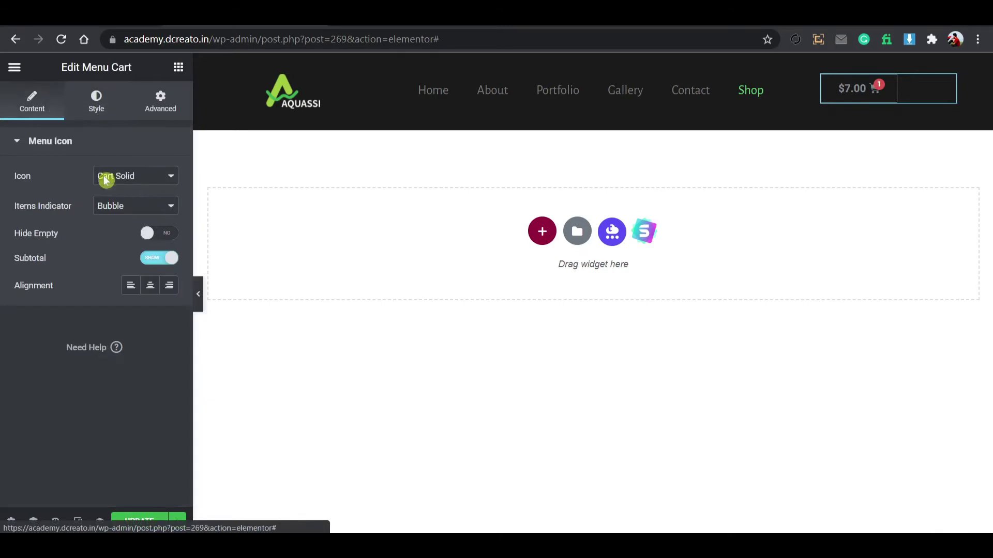
{"action": "left_click", "coordinate": [165, 259]}
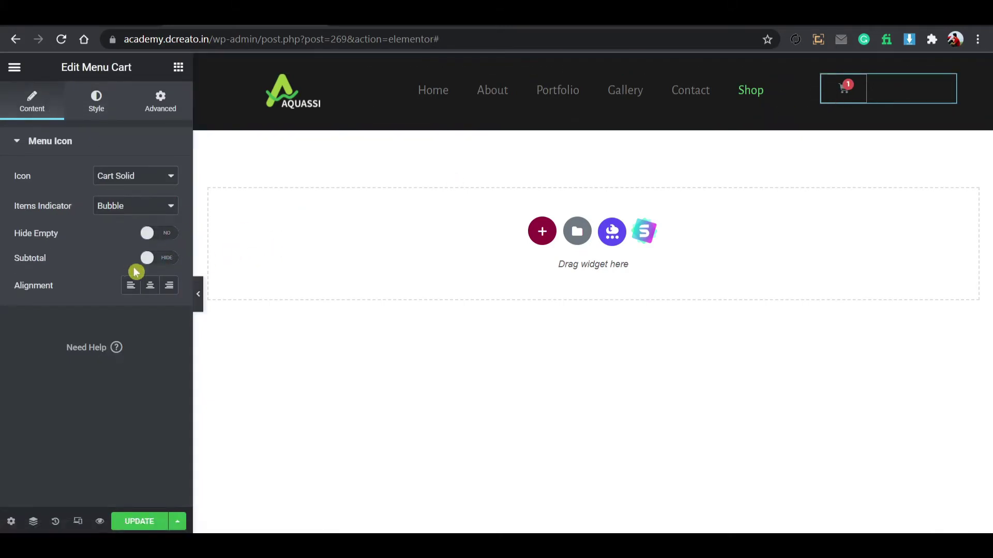
Step: Show the Menu Cart subtotal again and center-align the cart in its column
{"action": "left_click", "coordinate": [169, 261]}
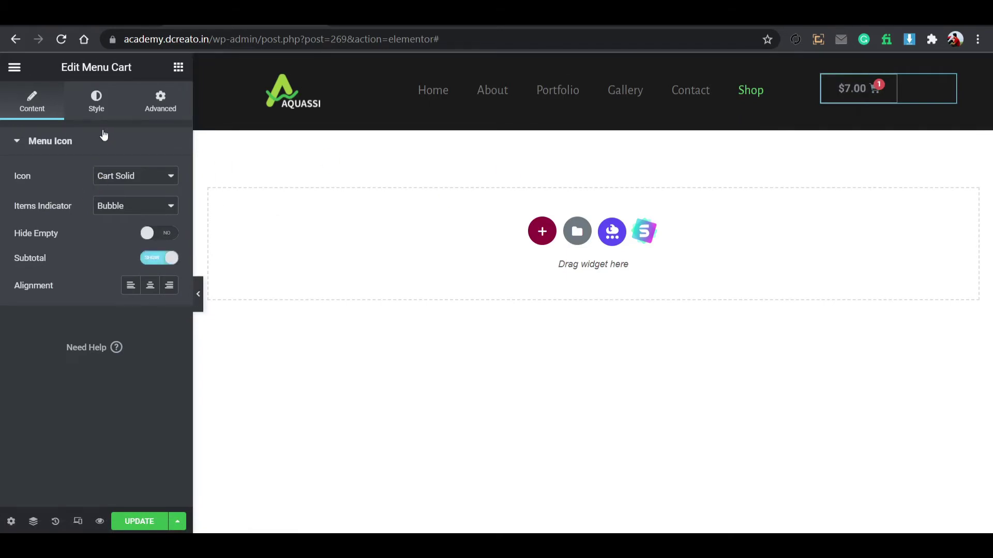
{"action": "left_click", "coordinate": [150, 285]}
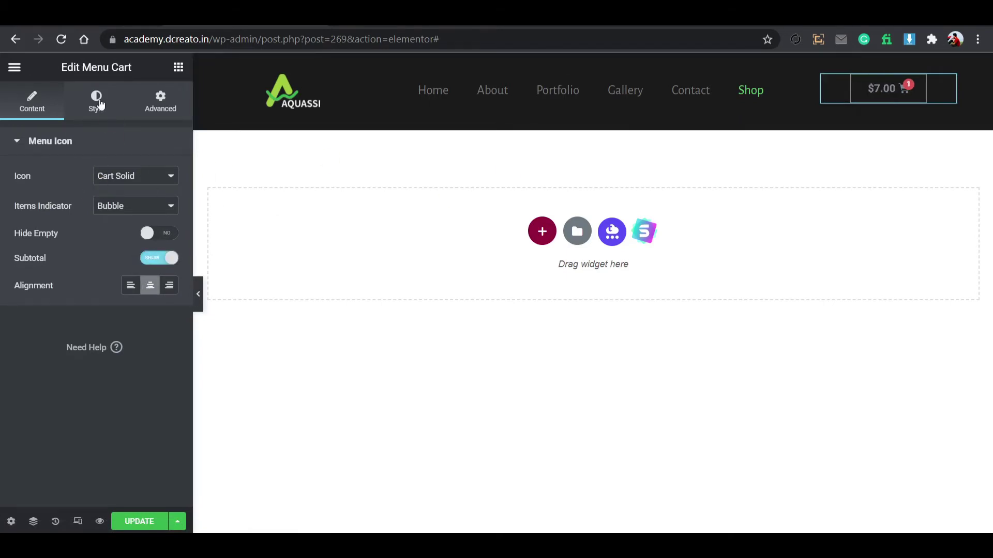
Step: Set the Menu Cart icon's normal text color to the New Global Color #97F03D
{"action": "left_click", "coordinate": [100, 105]}
{"action": "left_click", "coordinate": [149, 205]}
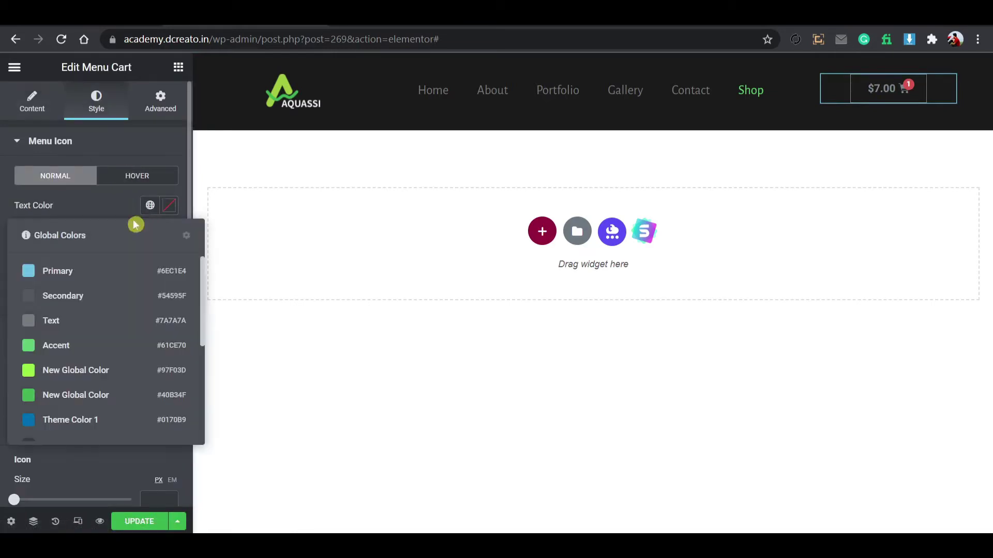
{"action": "left_click", "coordinate": [98, 370]}
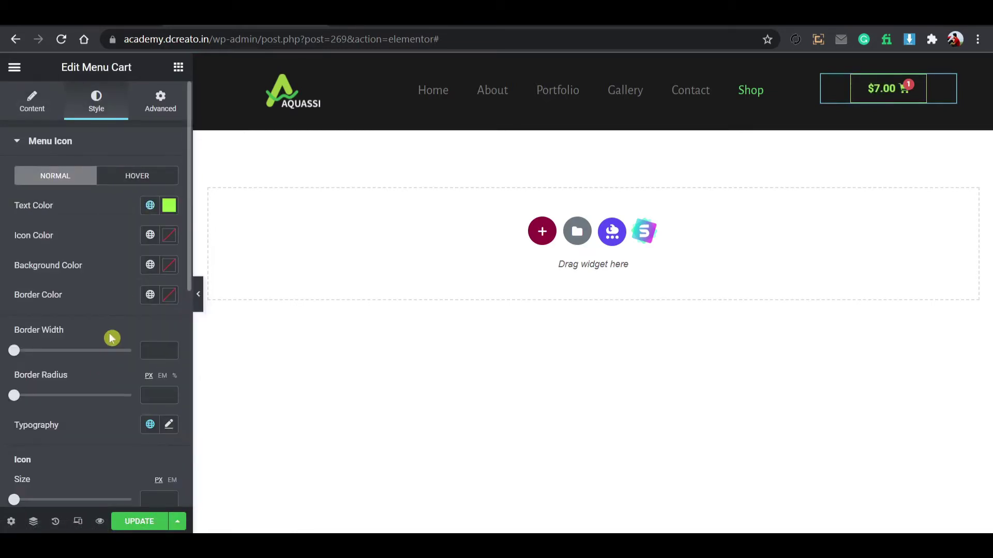
Step: Set the Menu Cart's hover text color to Theme Color 9 (#000000) and its hover background to the bright green global color
{"action": "left_click", "coordinate": [133, 177]}
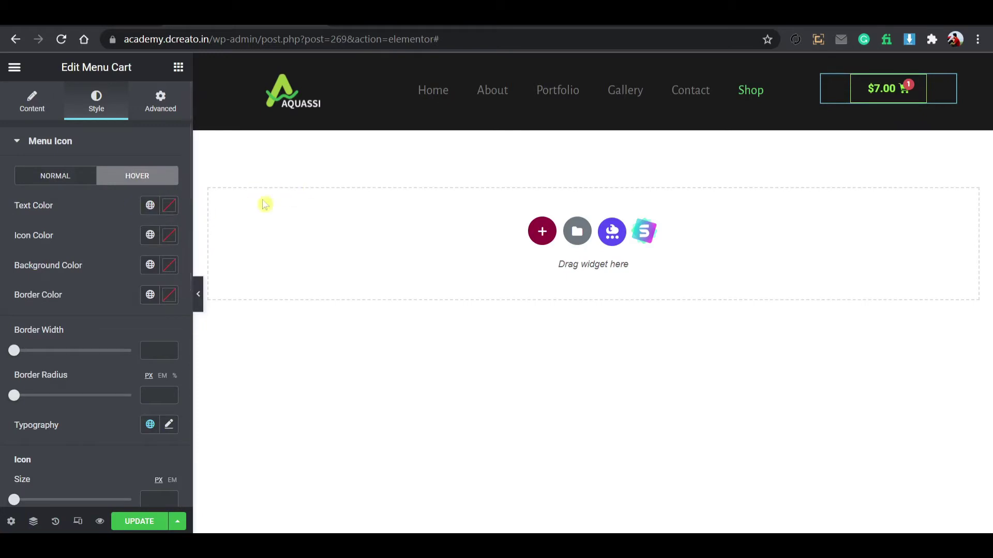
{"action": "left_click", "coordinate": [150, 205]}
{"action": "scroll", "coordinate": [63, 400], "scroll_direction": "down", "scroll_amount": 4}
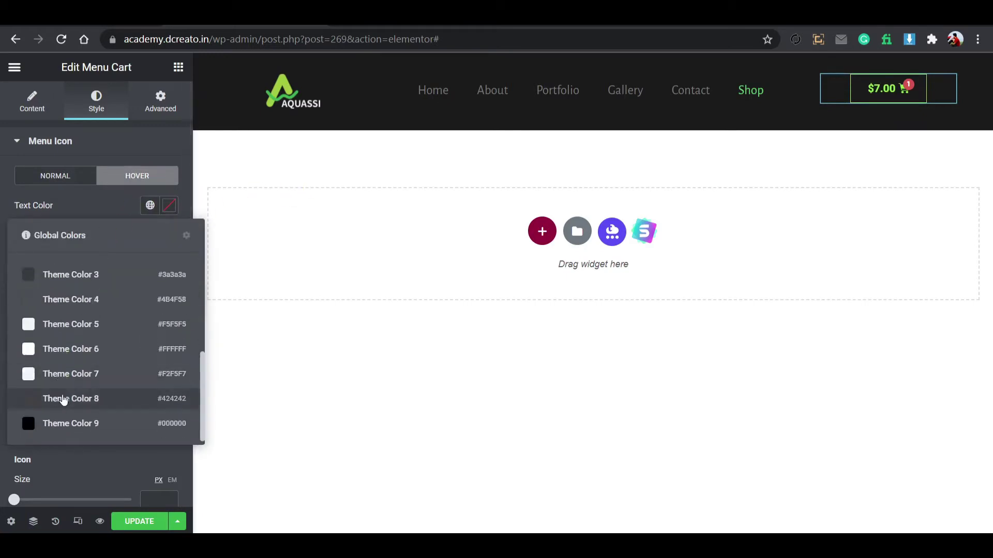
{"action": "left_click", "coordinate": [65, 424]}
{"action": "left_click", "coordinate": [169, 265]}
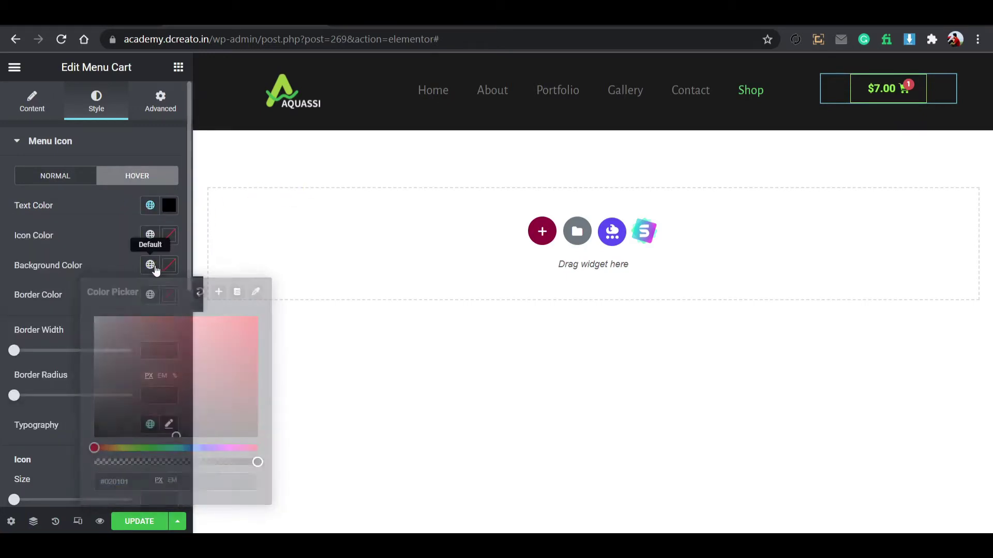
{"action": "left_click", "coordinate": [150, 265]}
{"action": "left_click", "coordinate": [85, 430]}
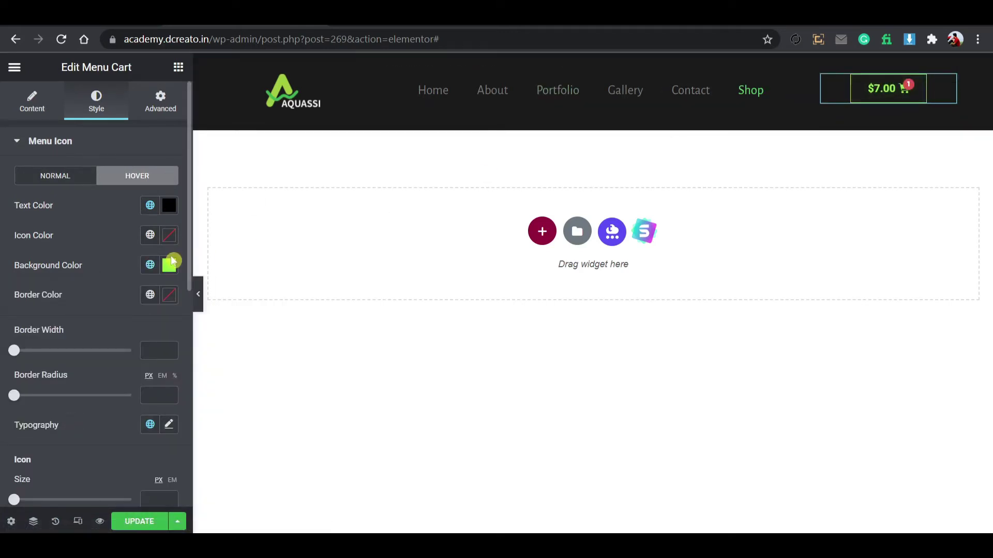
Step: Set the Menu Cart icon size to 20 px and its spacing to 10 px, and update the page
{"action": "scroll", "coordinate": [73, 382], "scroll_direction": "down", "scroll_amount": 2}
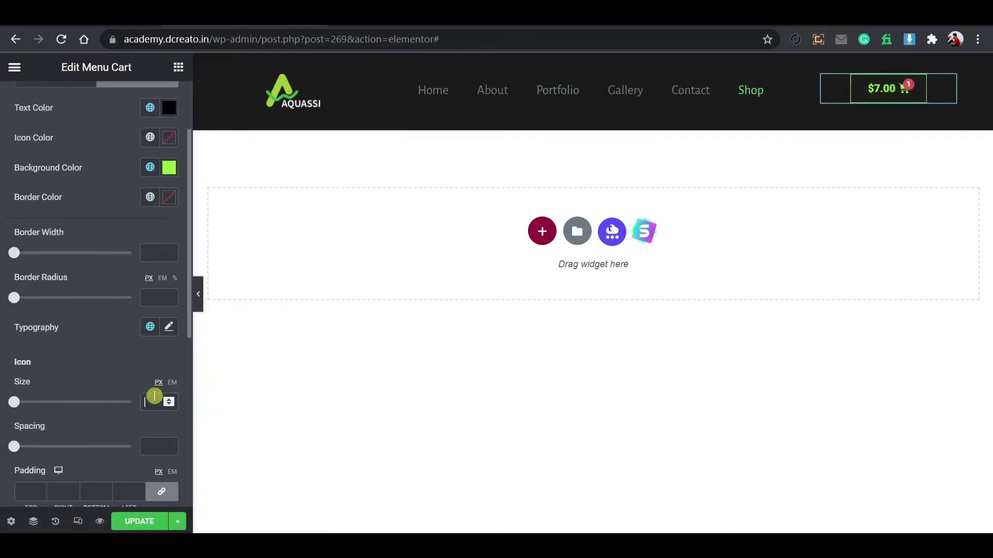
{"action": "type", "text": "10"}
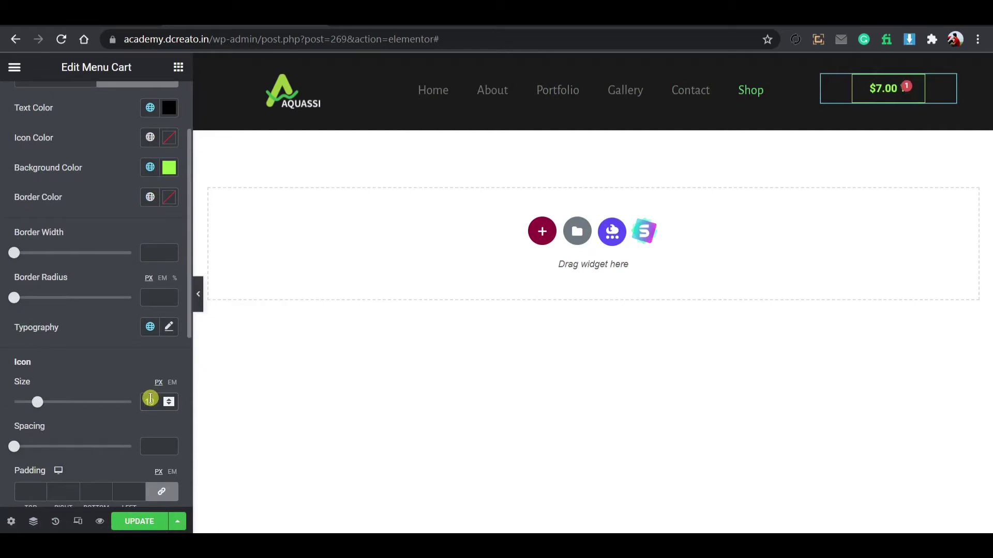
{"action": "left_click_drag", "start_coordinate": [174, 401], "coordinate": [173, 402]}
{"action": "left_click", "coordinate": [174, 405]}
{"action": "left_click", "coordinate": [173, 404]}
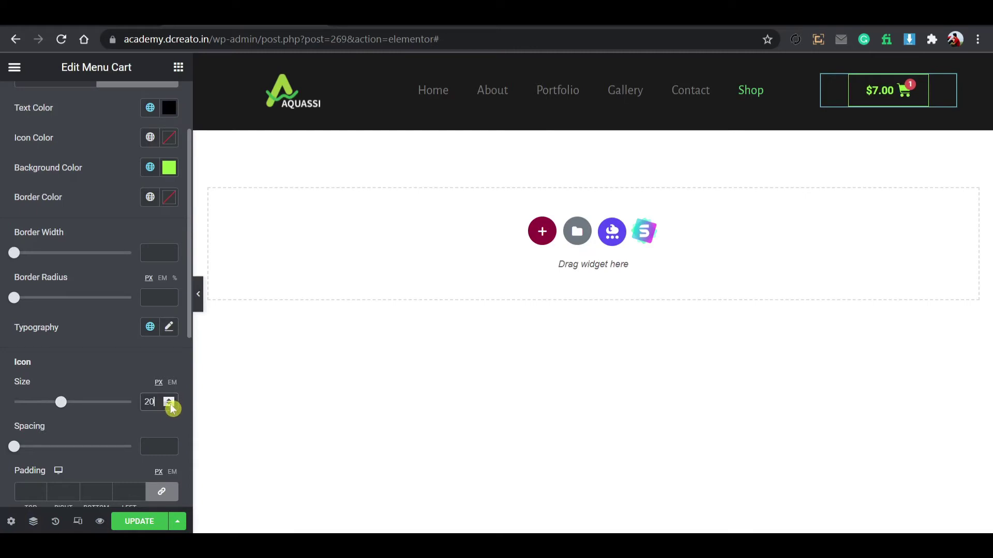
{"action": "left_click", "coordinate": [148, 440]}
{"action": "type", "text": "10"}
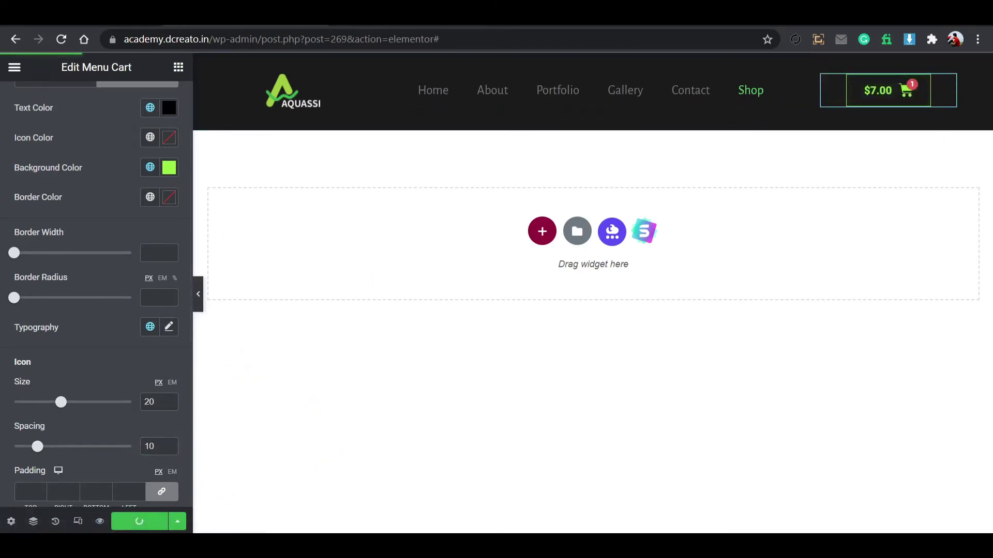
Step: Preview the new page's header, compare it with the finished custom shop page, and go to the site's home page at academy.dcreato.in
{"action": "left_click", "coordinate": [388, 15]}
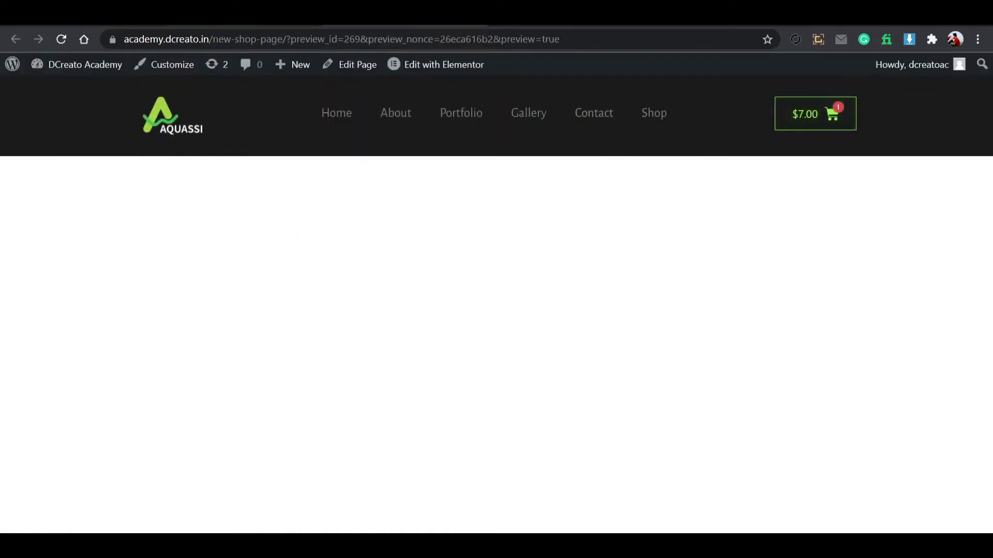
{"action": "key", "text": "ctrl+shift+Tab"}
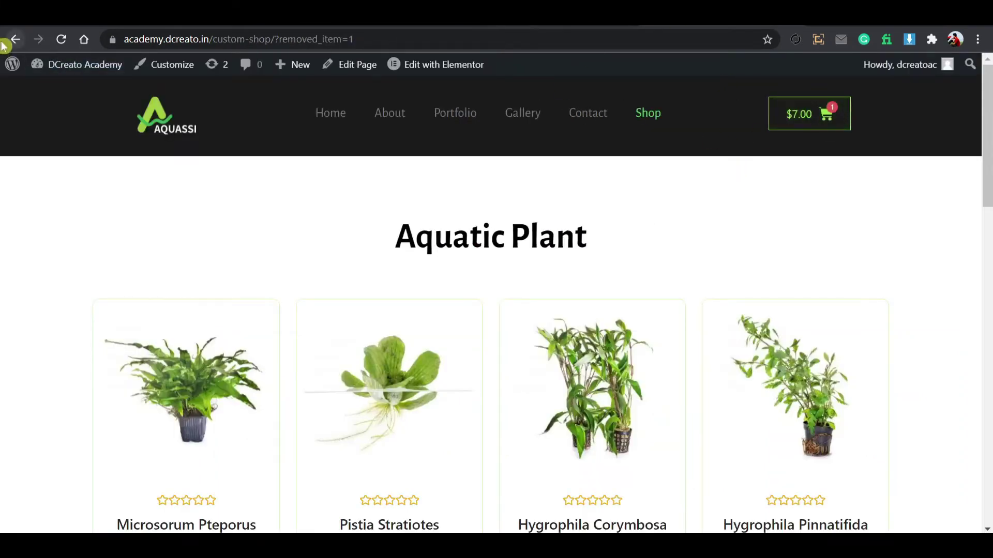
{"action": "left_click", "coordinate": [2, 45]}
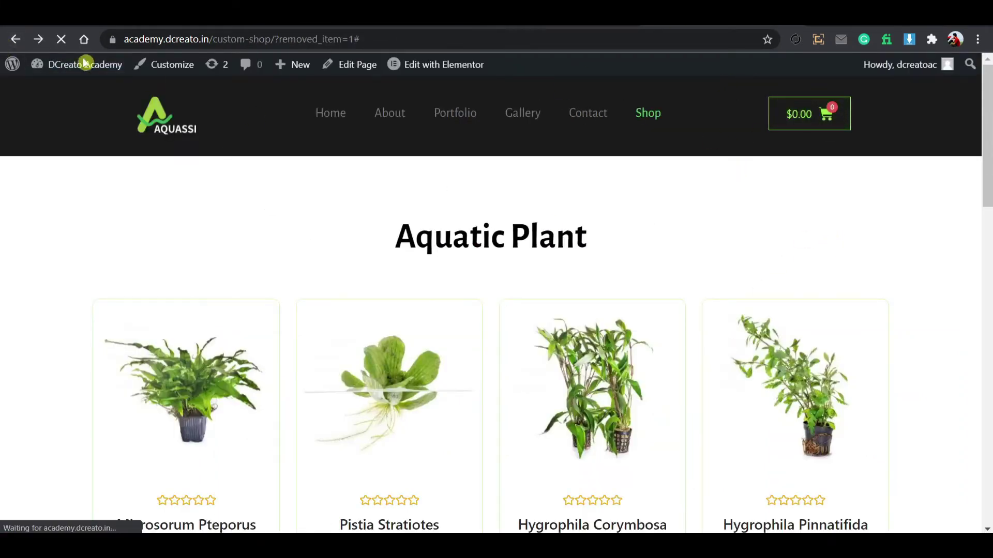
{"action": "left_click", "coordinate": [11, 40]}
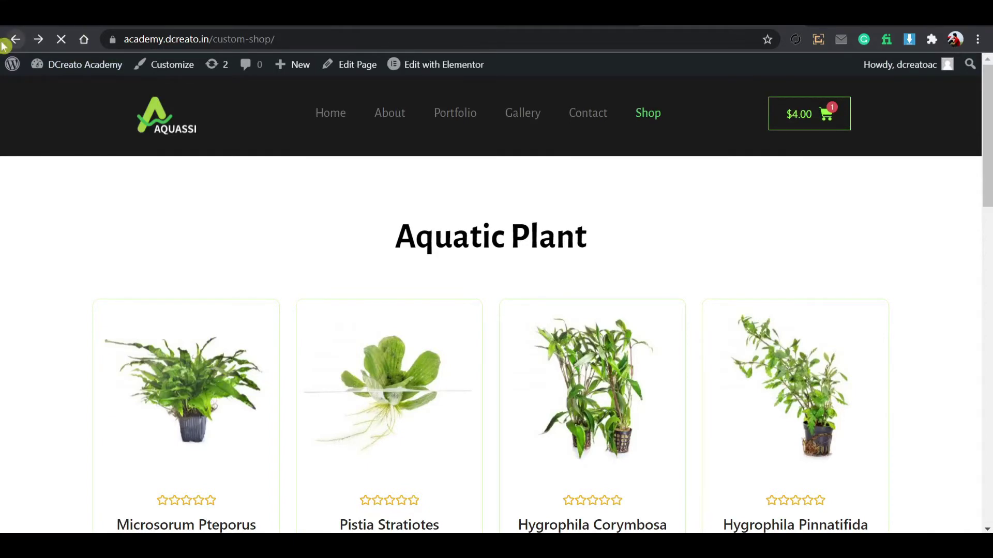
{"action": "left_click", "coordinate": [15, 39]}
{"action": "left_click", "coordinate": [343, 115]}
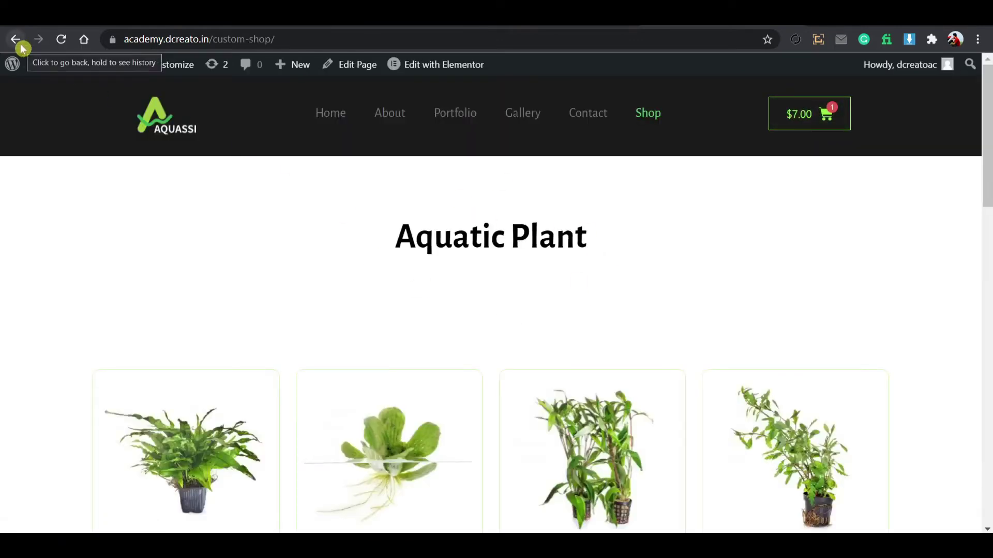
{"action": "left_click_drag", "start_coordinate": [292, 38], "coordinate": [108, 37]}
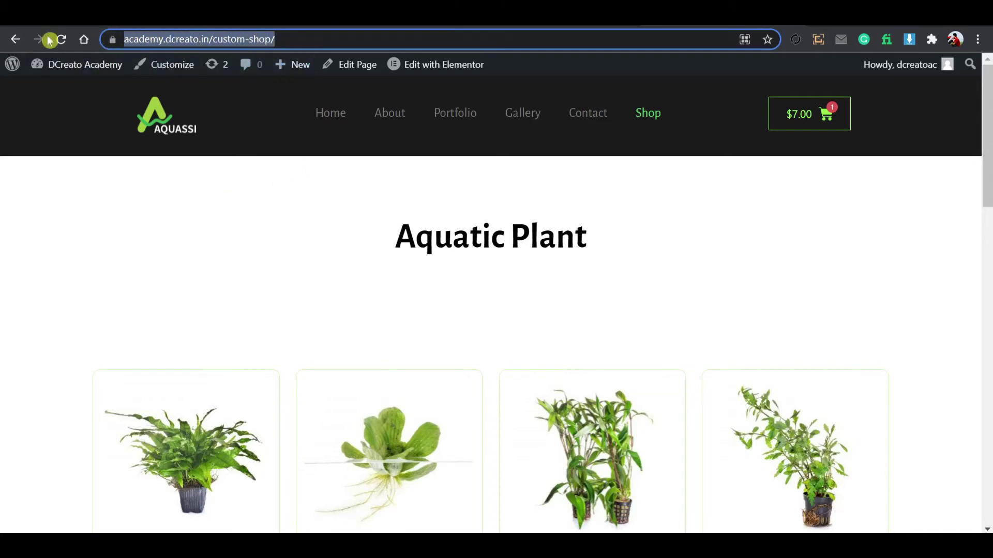
{"action": "type", "text": "a"}
{"action": "key", "text": "Return"}
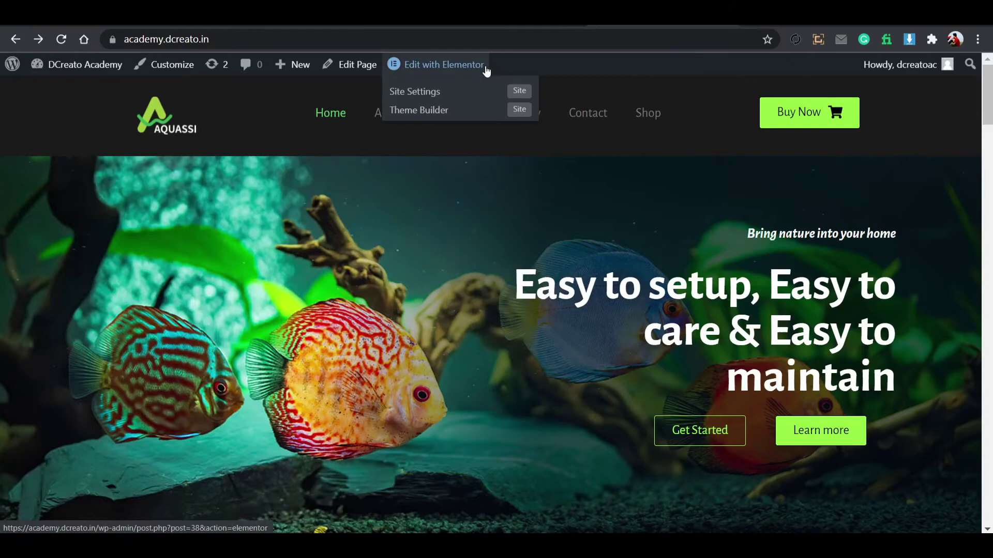
Step: Open the home page in Elementor and compare the Buy Now button's link with the custom shop page's address
{"action": "left_click", "coordinate": [486, 71]}
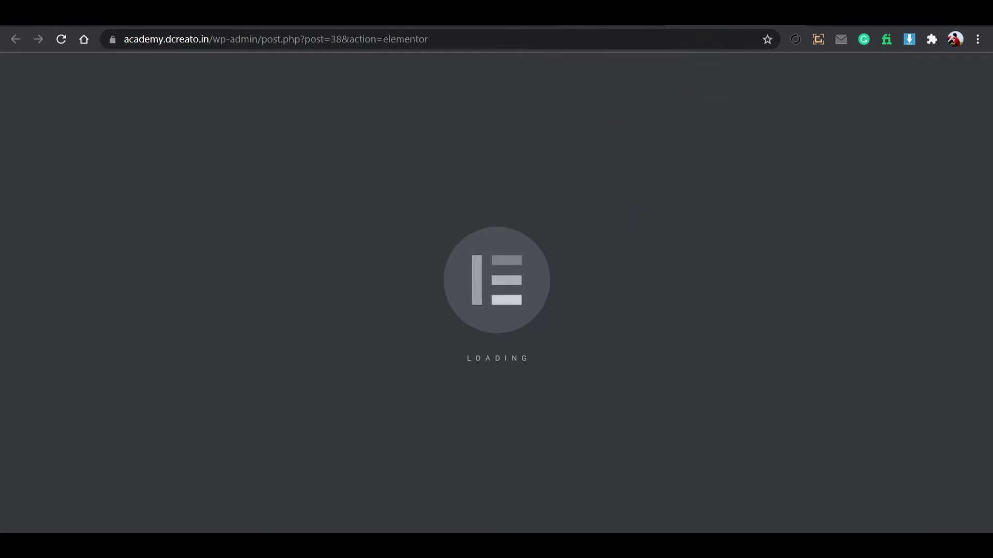
{"action": "key", "text": "alt+Left"}
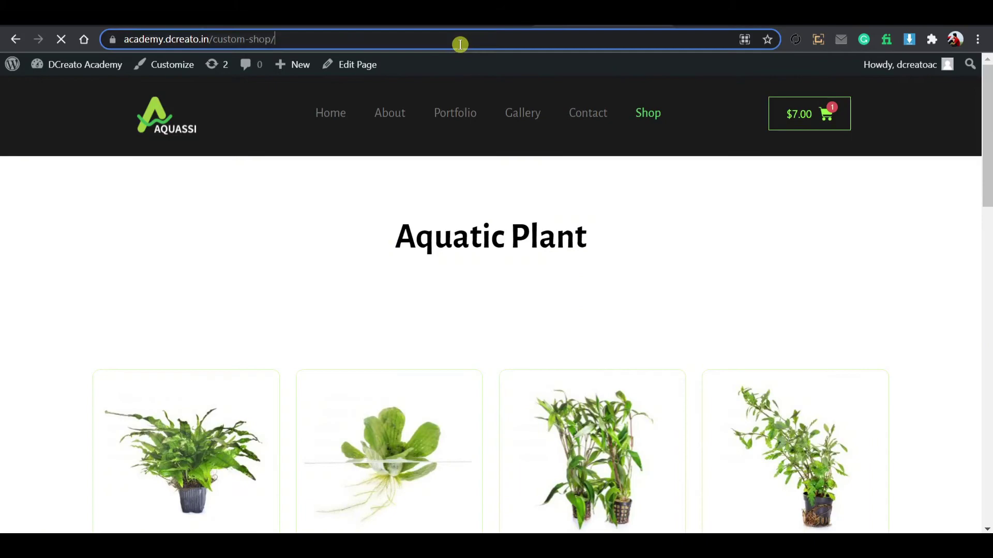
{"action": "left_click", "coordinate": [459, 44]}
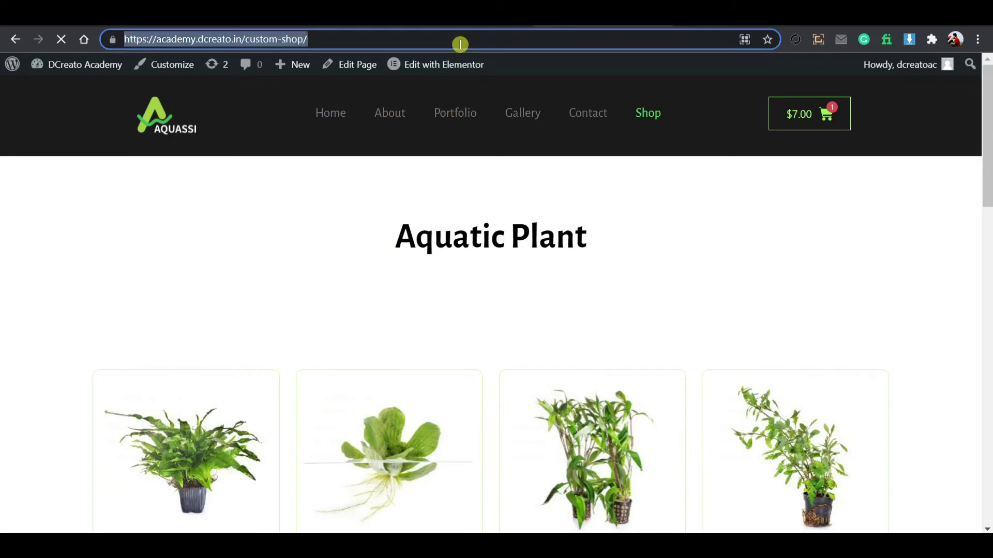
{"action": "left_click", "coordinate": [444, 64]}
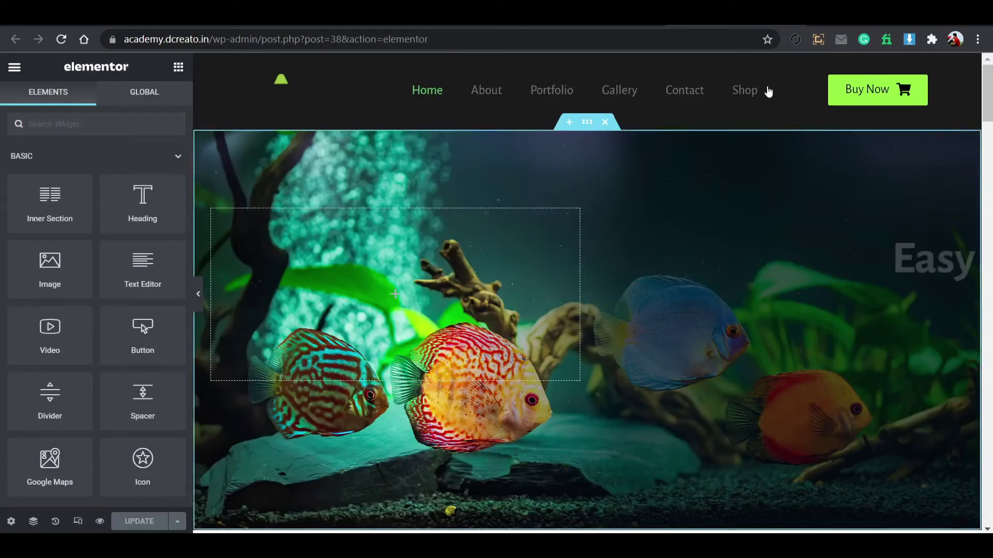
{"action": "left_click", "coordinate": [870, 92]}
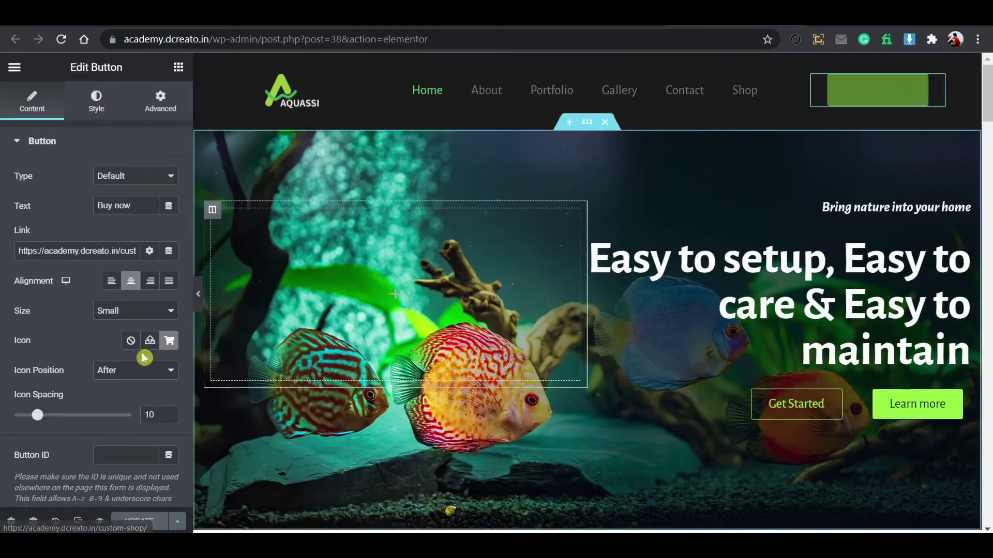
{"action": "triple_click", "coordinate": [99, 250]}
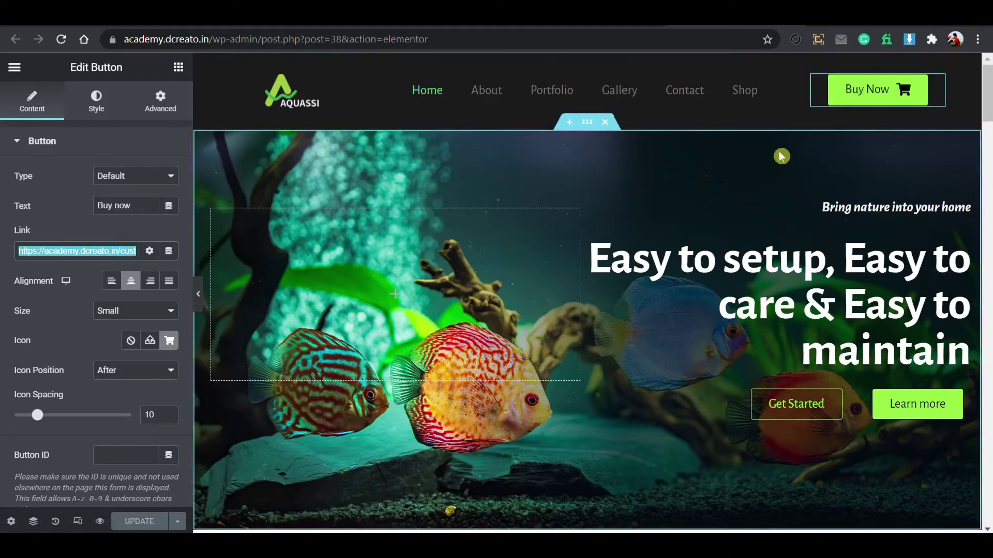
{"action": "left_click", "coordinate": [712, 20]}
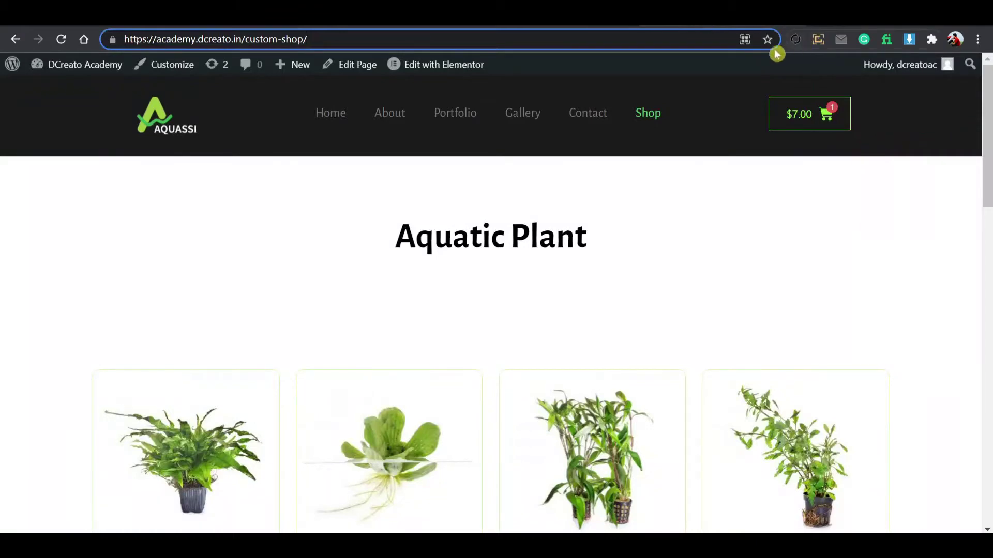
{"action": "left_click", "coordinate": [740, 94]}
Step: Add a single-column section below the header on the new page
{"action": "left_click", "coordinate": [564, 20]}
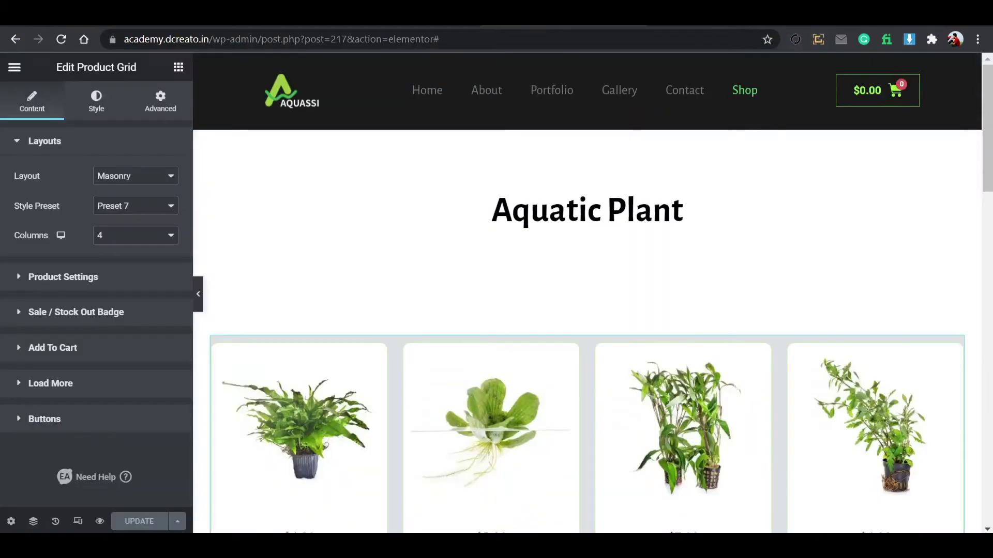
{"action": "scroll", "coordinate": [619, 330], "scroll_direction": "down", "scroll_amount": 3}
{"action": "scroll", "coordinate": [618, 329], "scroll_direction": "up", "scroll_amount": 3}
{"action": "left_click", "coordinate": [389, 20]}
{"action": "left_click", "coordinate": [563, 21]}
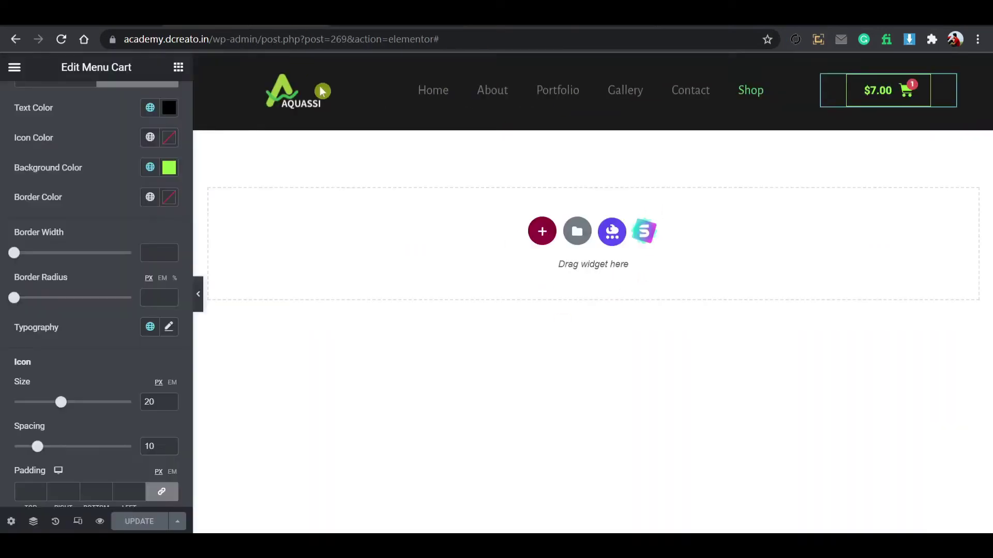
{"action": "left_click", "coordinate": [541, 231]}
{"action": "left_click", "coordinate": [428, 272]}
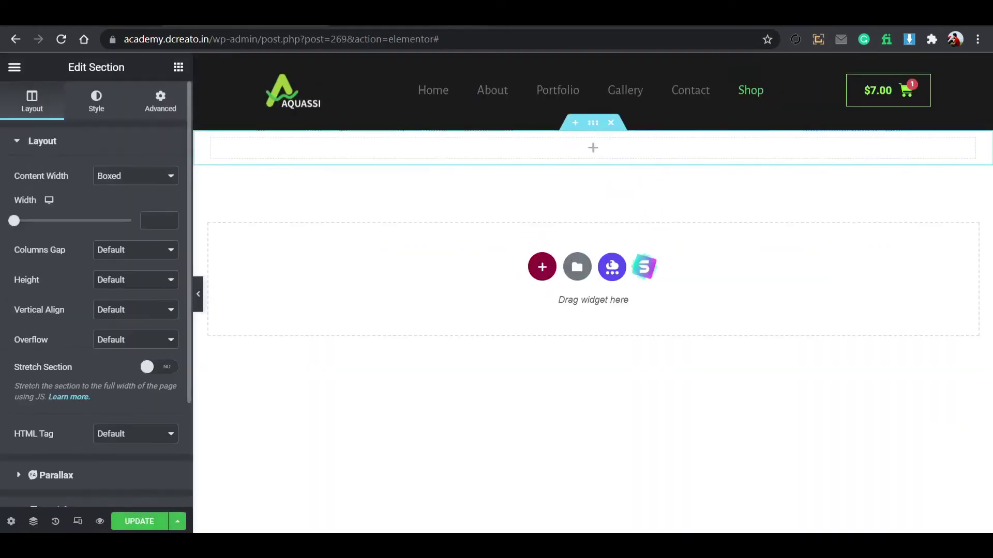
Step: Copy the "Aquatic Plant" heading from the finished shop page and paste it into the new page's empty section
{"action": "key", "text": "ctrl+shift+Tab"}
{"action": "key", "text": "ctrl+shift+Tab"}
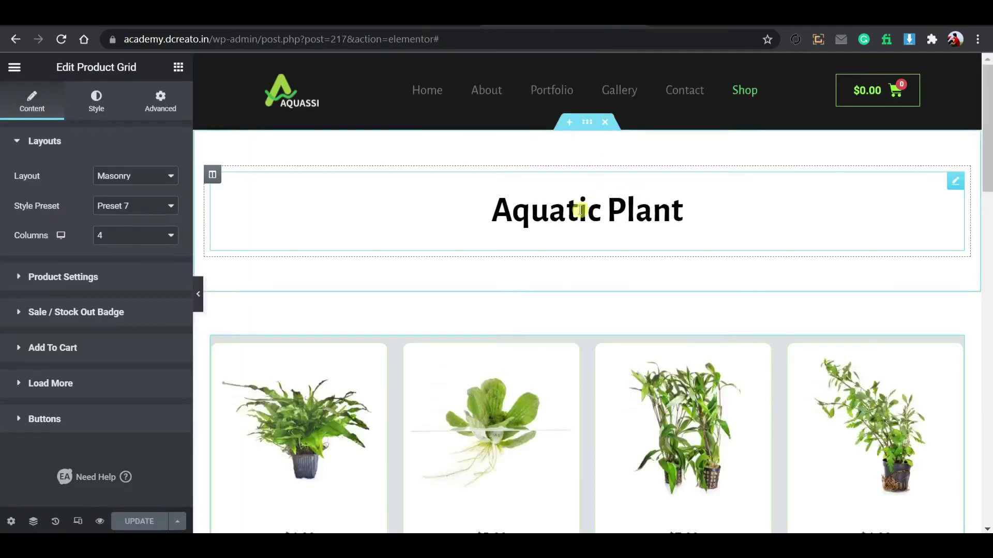
{"action": "right_click", "coordinate": [581, 211]}
{"action": "left_click", "coordinate": [612, 272]}
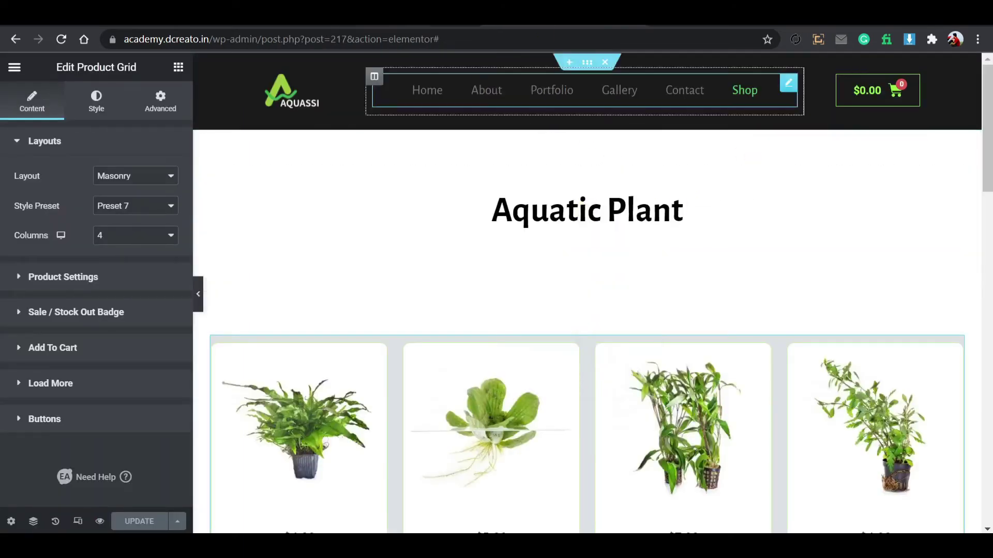
{"action": "key", "text": "ctrl+Tab"}
{"action": "key", "text": "ctrl+Tab"}
{"action": "key", "text": "ctrl+Tab"}
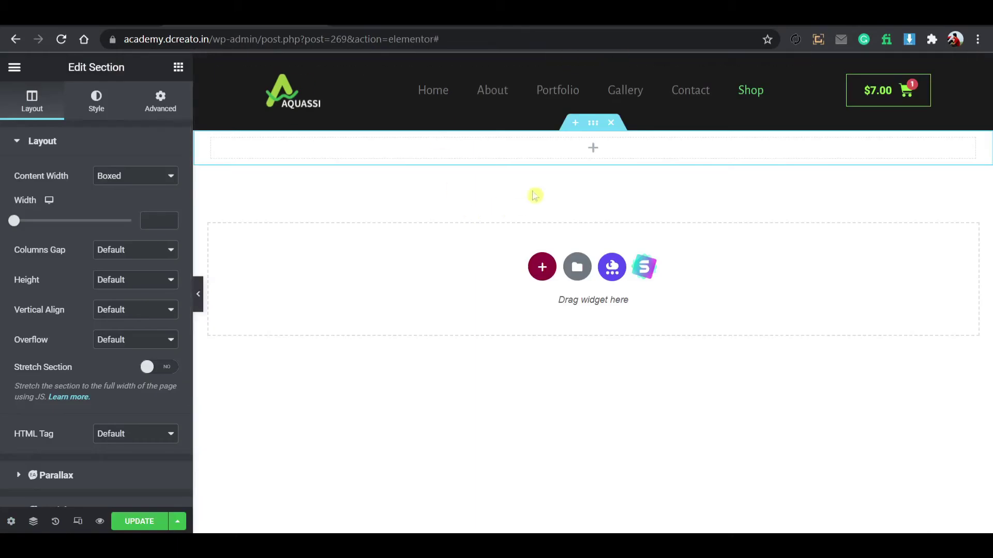
{"action": "right_click", "coordinate": [591, 148]}
{"action": "left_click", "coordinate": [621, 256]}
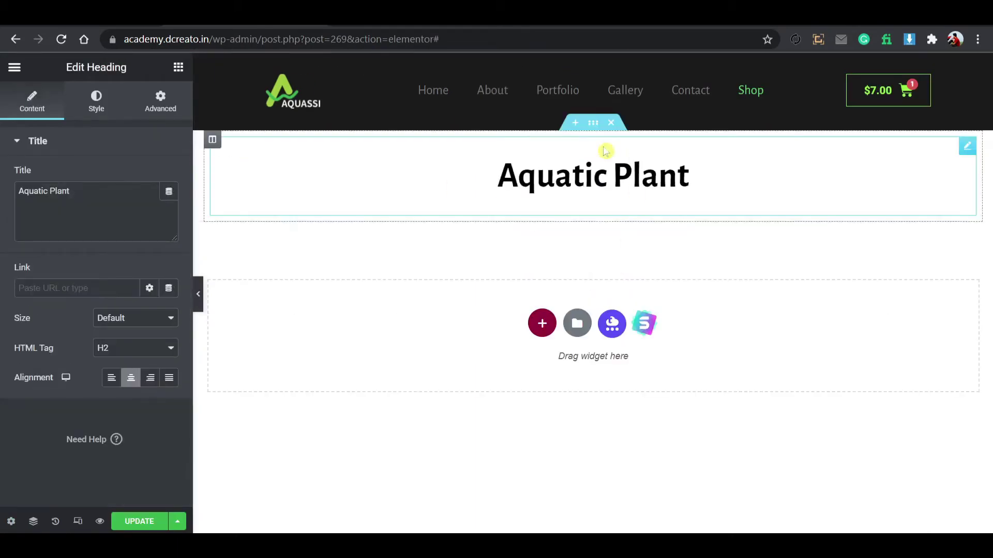
Step: Return to the finished shop page's editor and review the product grid under the "Aquatic Plant" heading
{"action": "key", "text": "ctrl+Tab"}
{"action": "key", "text": "ctrl+Tab"}
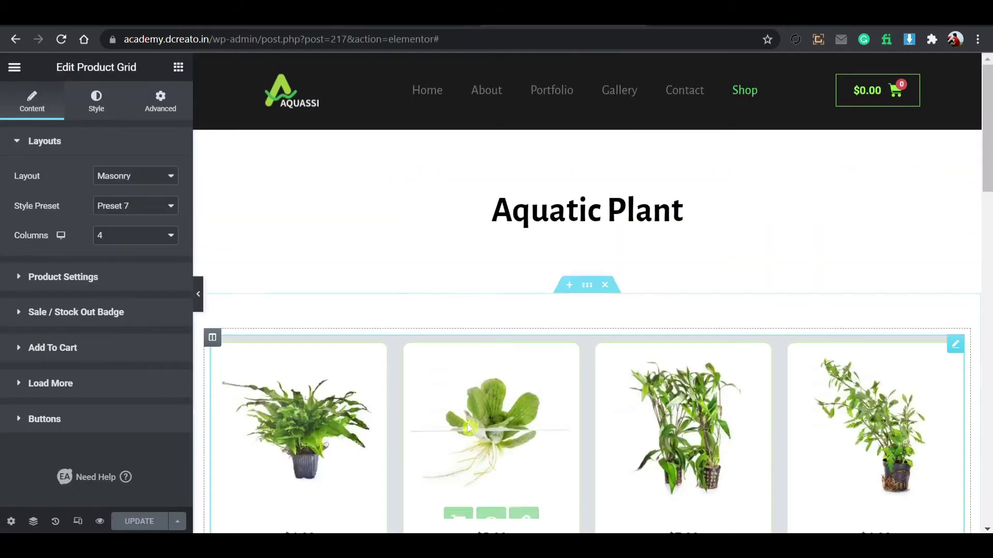
{"action": "scroll", "coordinate": [416, 350], "scroll_direction": "down", "scroll_amount": 3}
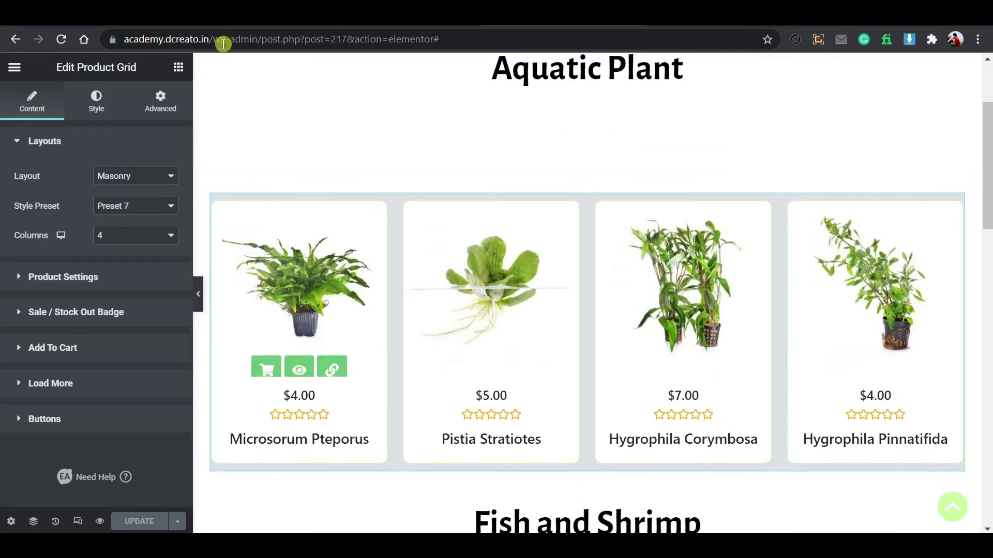
Step: Switch to the new page's editor and add a single-column section below the "Aquatic Plant" heading
{"action": "key", "text": "ctrl+Tab"}
{"action": "left_click", "coordinate": [540, 321]}
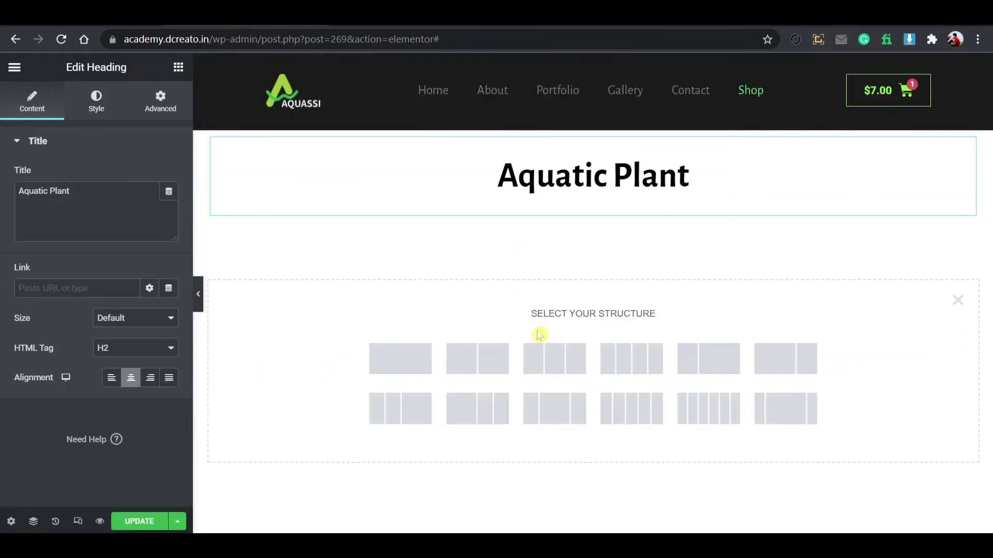
{"action": "left_click", "coordinate": [427, 365]}
{"action": "left_click", "coordinate": [593, 242]}
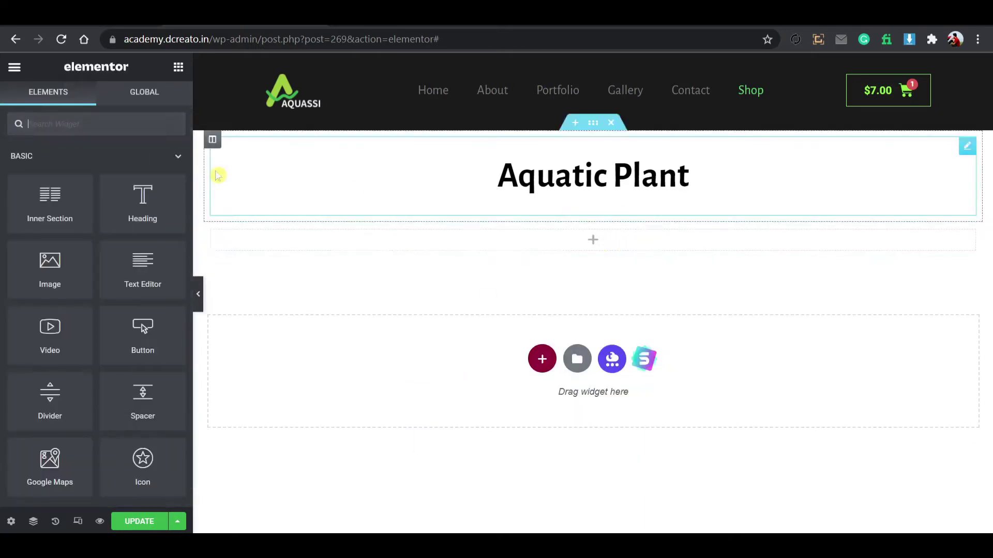
Step: Set the empty section's top and bottom padding to 80 px, with the padding values unlinked
{"action": "left_click", "coordinate": [593, 216]}
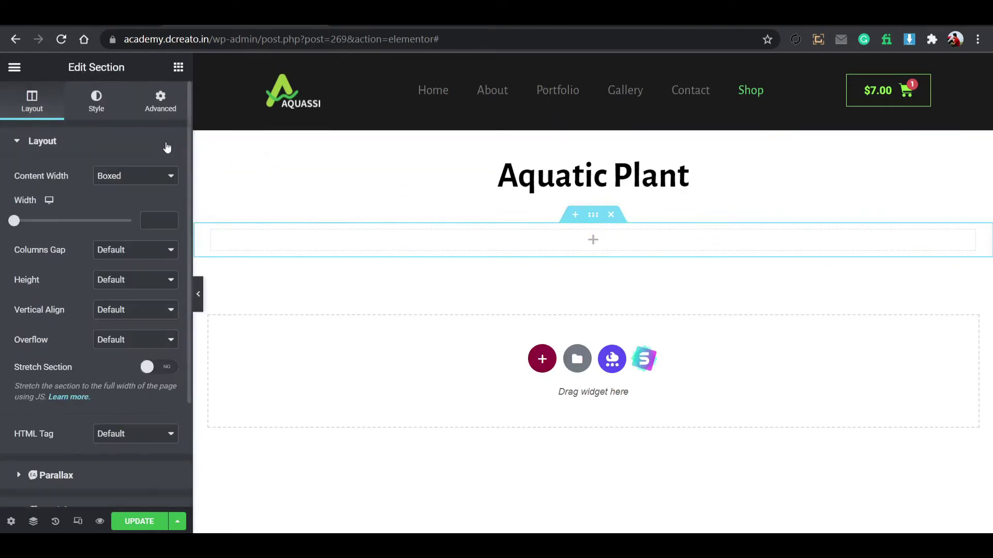
{"action": "left_click", "coordinate": [161, 101]}
{"action": "left_click", "coordinate": [161, 246]}
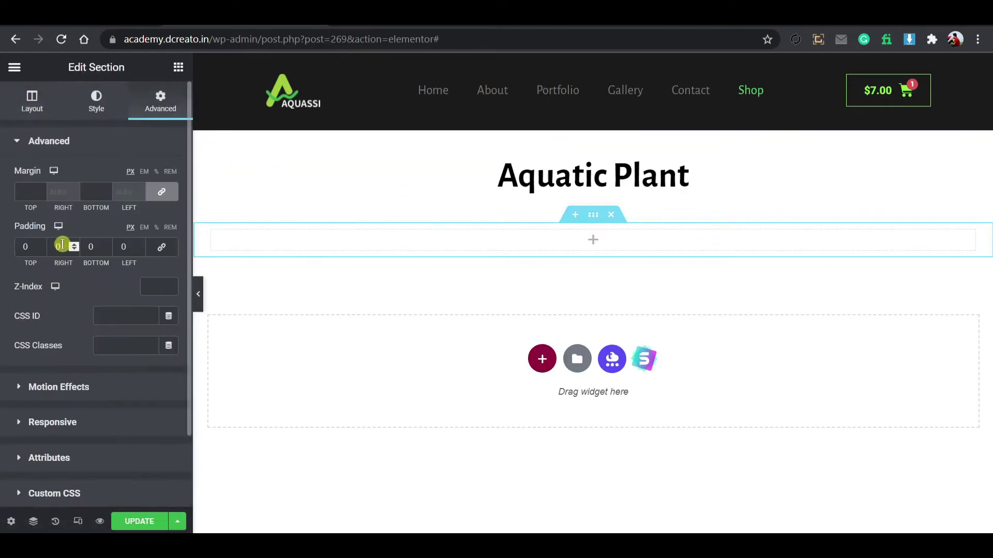
{"action": "left_click", "coordinate": [25, 243]}
{"action": "type", "text": "80"}
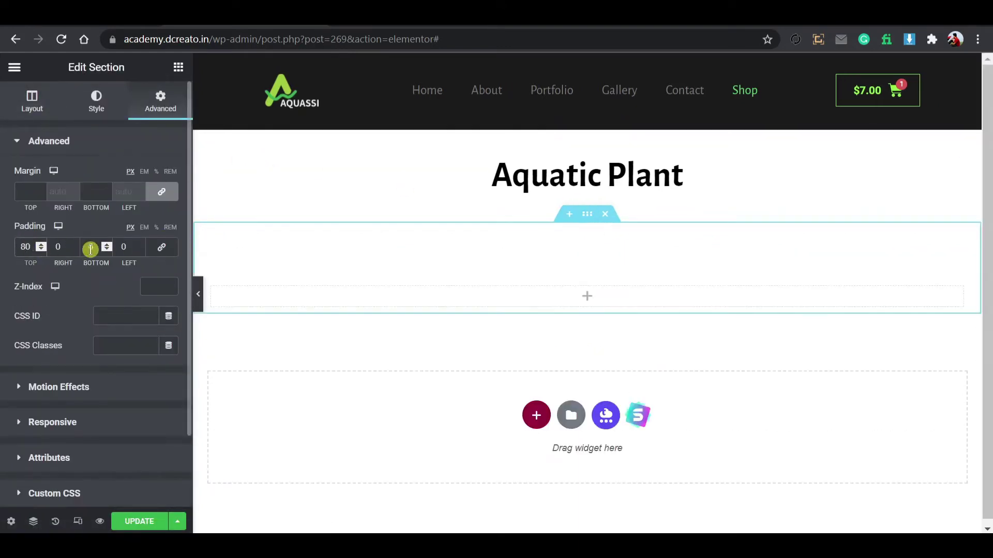
Step: Try the WL: Product Archive Layout (Default) widget in the padded section and delete it
{"action": "left_click", "coordinate": [584, 297]}
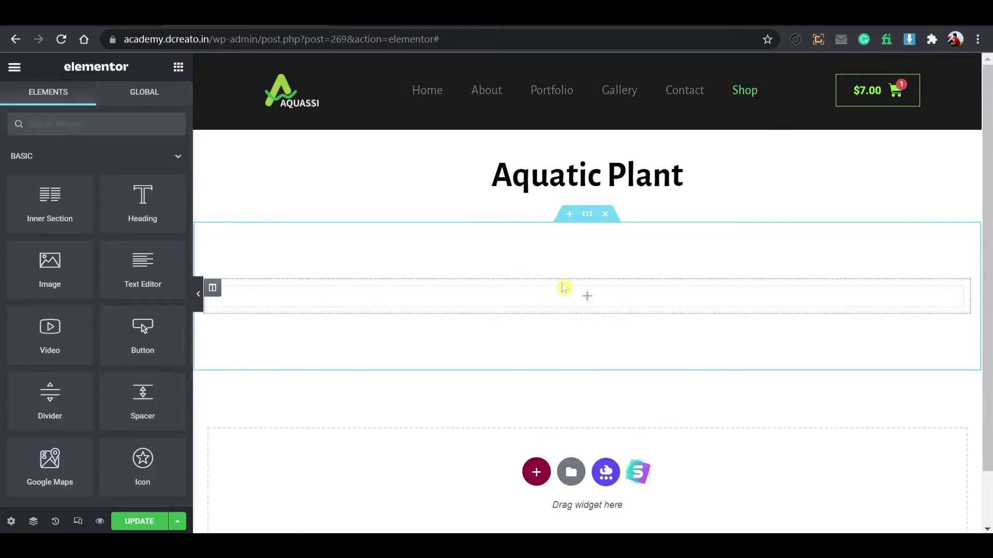
{"action": "type", "text": "product"}
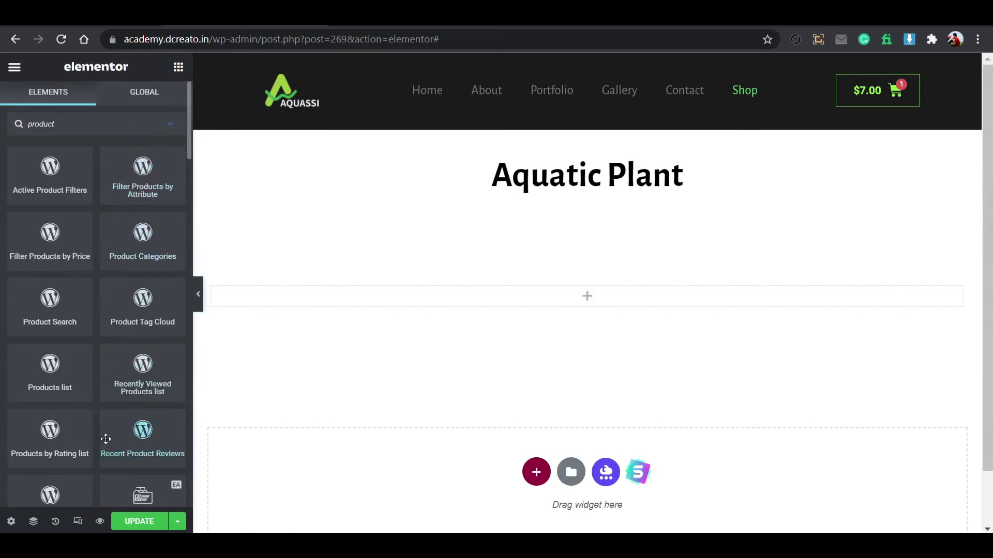
{"action": "scroll", "coordinate": [128, 304], "scroll_direction": "down", "scroll_amount": 10}
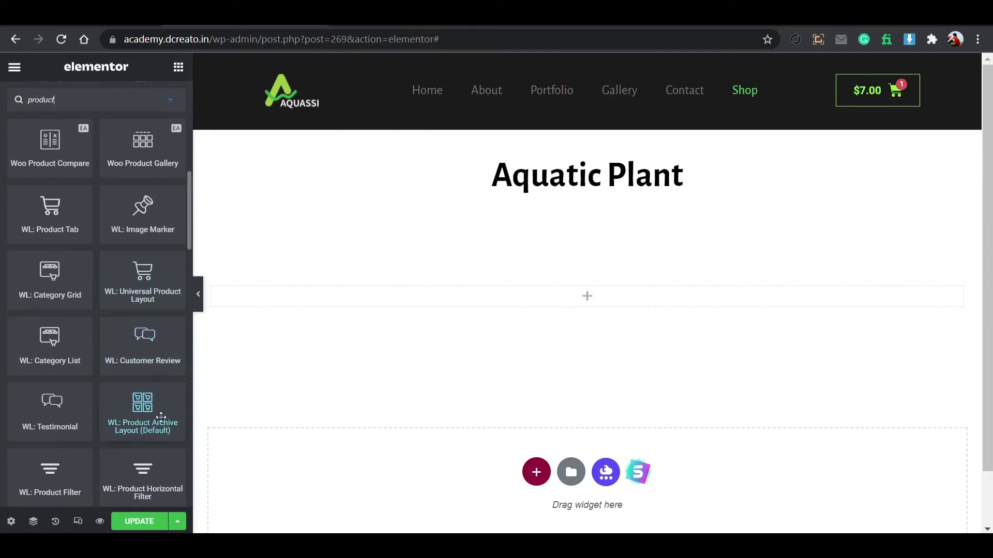
{"action": "left_click_drag", "start_coordinate": [127, 425], "coordinate": [616, 310]}
{"action": "scroll", "coordinate": [529, 319], "scroll_direction": "down", "scroll_amount": 5}
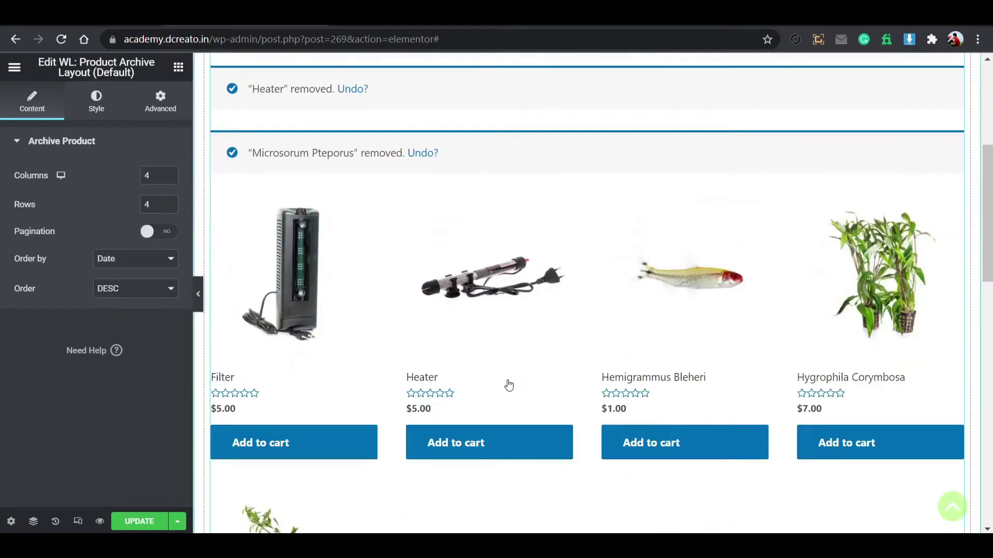
{"action": "scroll", "coordinate": [507, 383], "scroll_direction": "up", "scroll_amount": 5}
{"action": "right_click", "coordinate": [507, 303]}
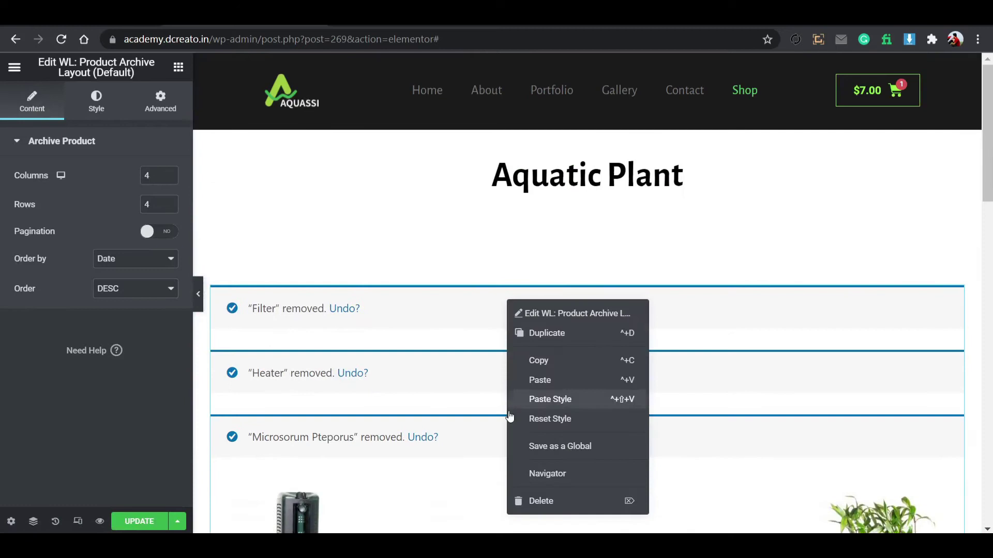
{"action": "left_click", "coordinate": [538, 501]}
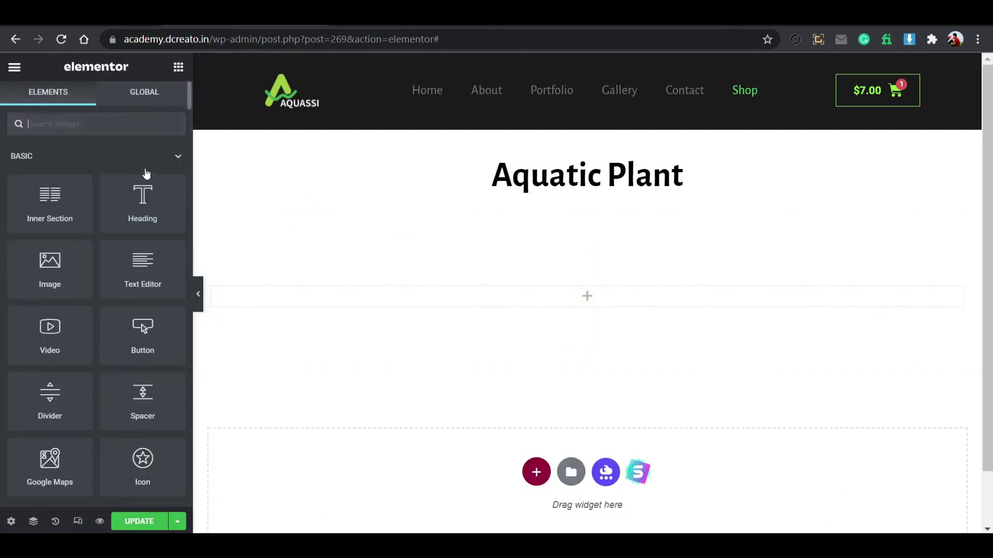
Step: Find the Essential Addons Product Grid widget and place it in the empty section under the heading
{"action": "type", "text": "product"}
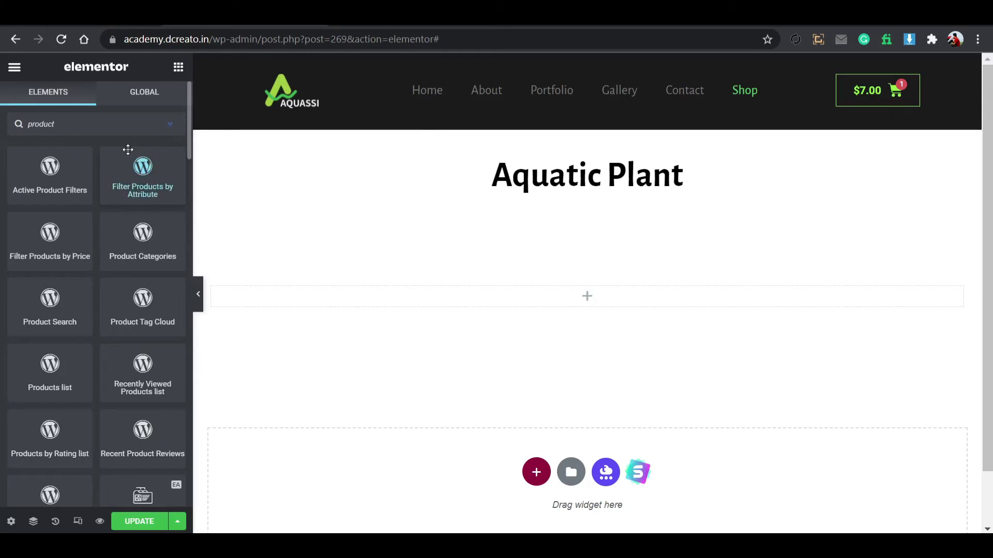
{"action": "scroll", "coordinate": [130, 302], "scroll_direction": "down", "scroll_amount": 5}
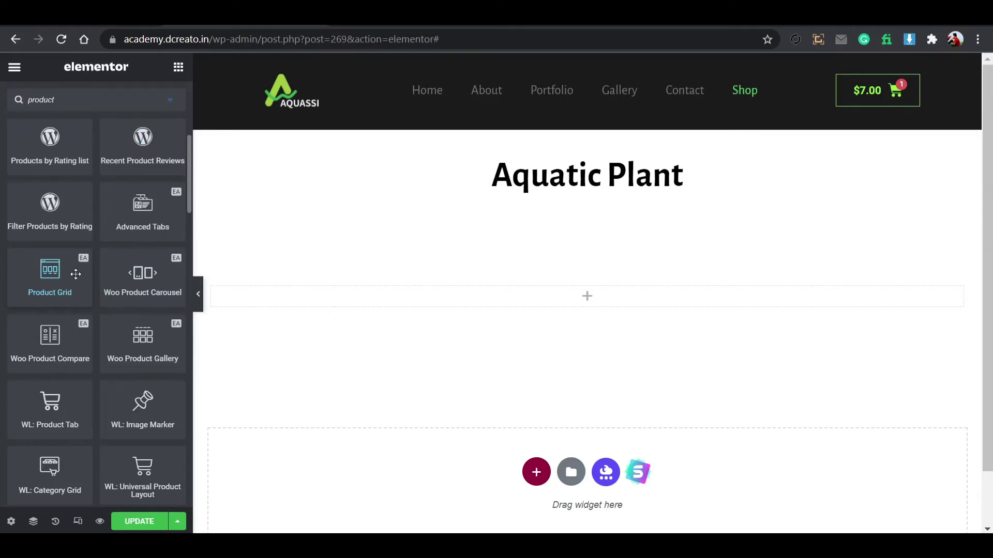
{"action": "left_click_drag", "start_coordinate": [65, 281], "coordinate": [580, 301]}
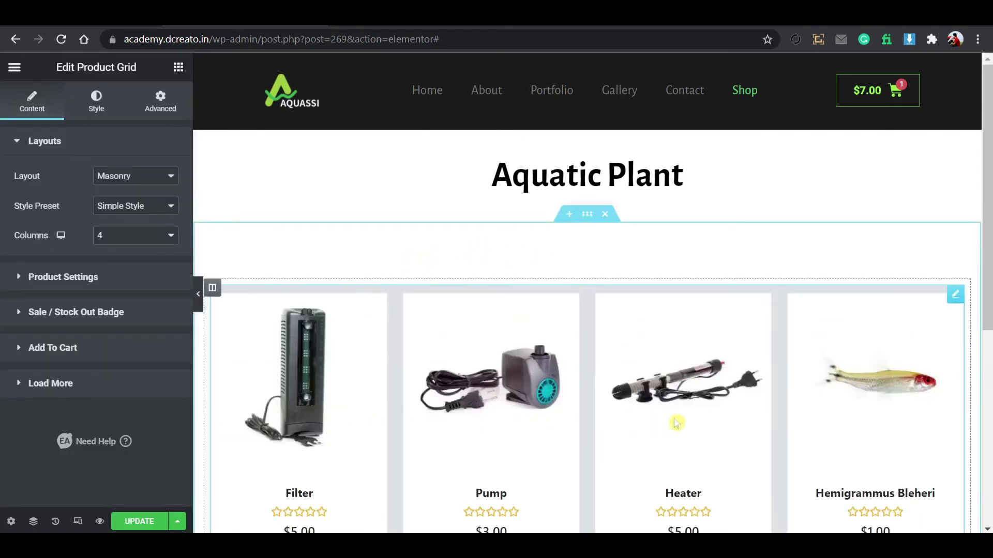
{"action": "scroll", "coordinate": [677, 420], "scroll_direction": "down", "scroll_amount": 5}
{"action": "scroll", "coordinate": [622, 265], "scroll_direction": "up", "scroll_amount": 4}
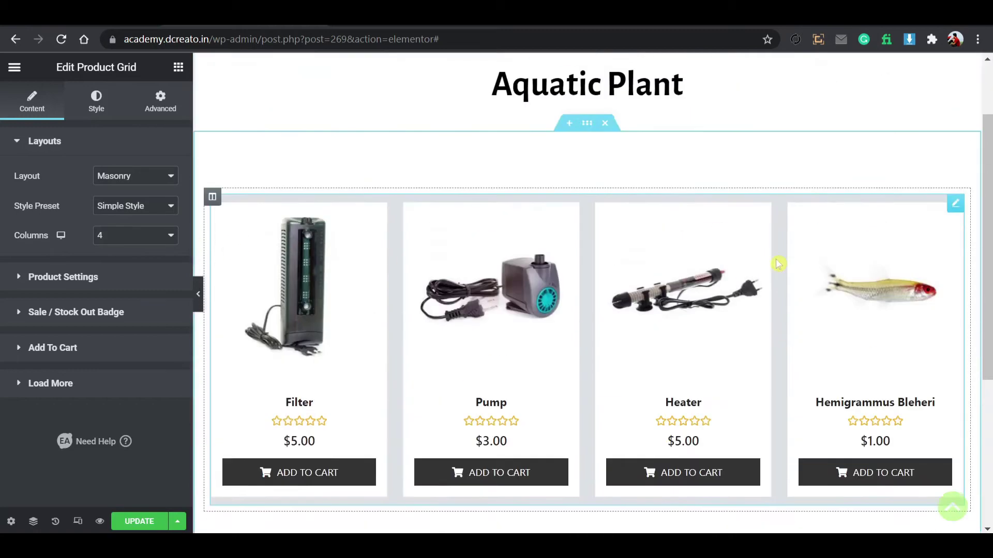
Step: Limit the product grid to the Fish and Shrimp product category
{"action": "left_click", "coordinate": [107, 280]}
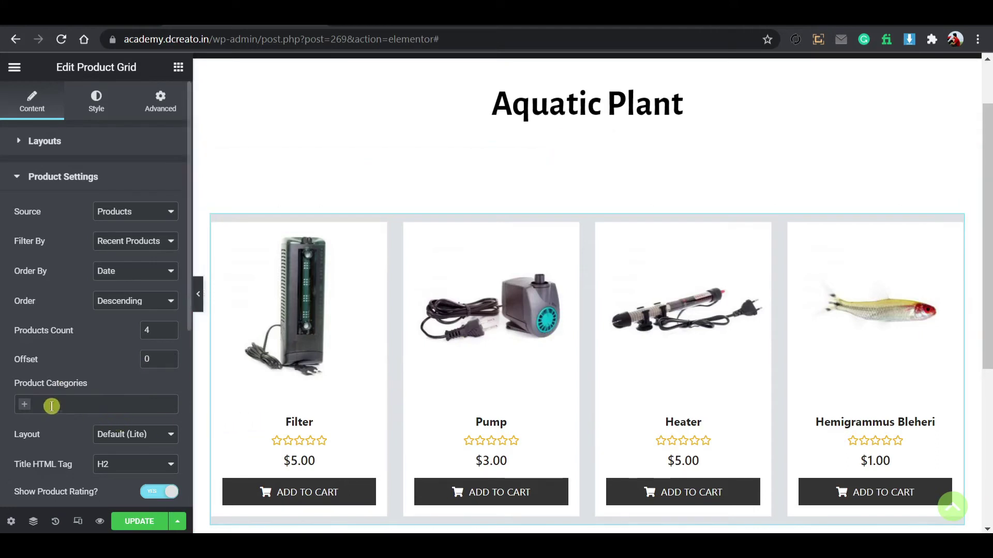
{"action": "left_click_drag", "start_coordinate": [111, 392], "coordinate": [10, 381]}
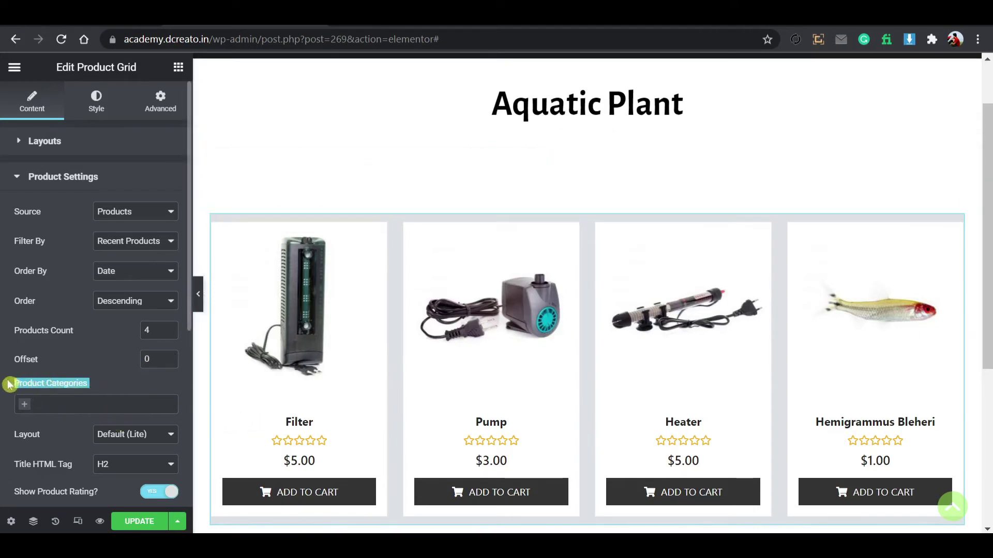
{"action": "left_click", "coordinate": [91, 390]}
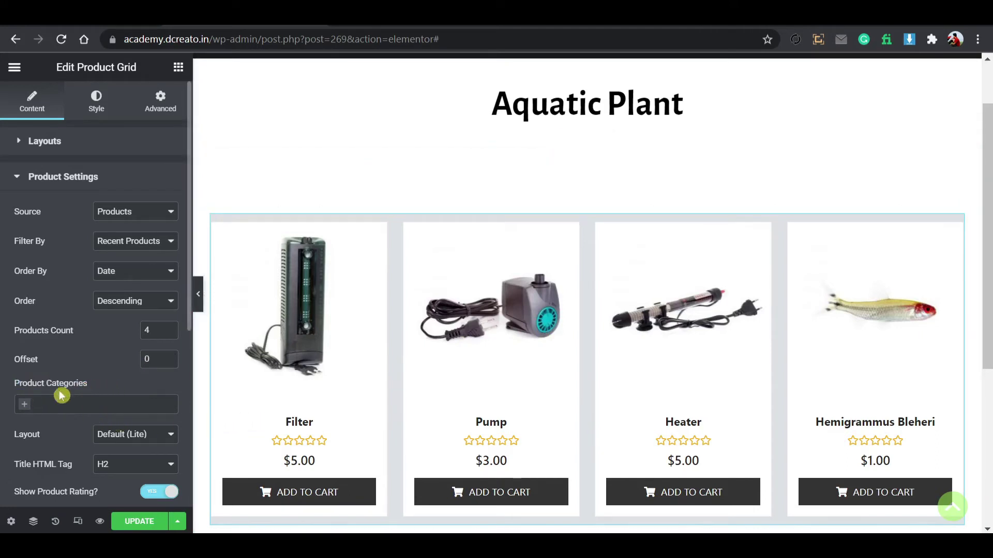
{"action": "left_click", "coordinate": [30, 410]}
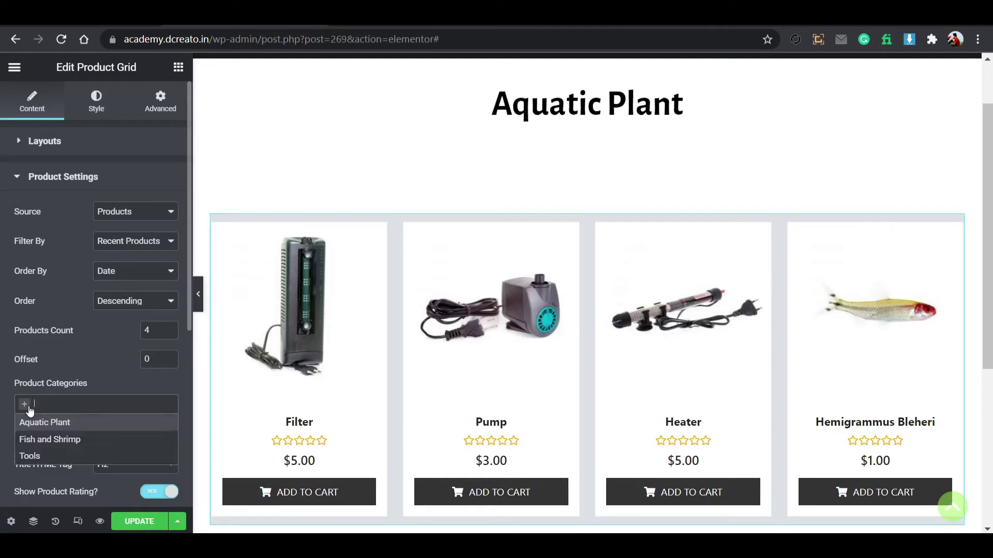
{"action": "left_click", "coordinate": [76, 444]}
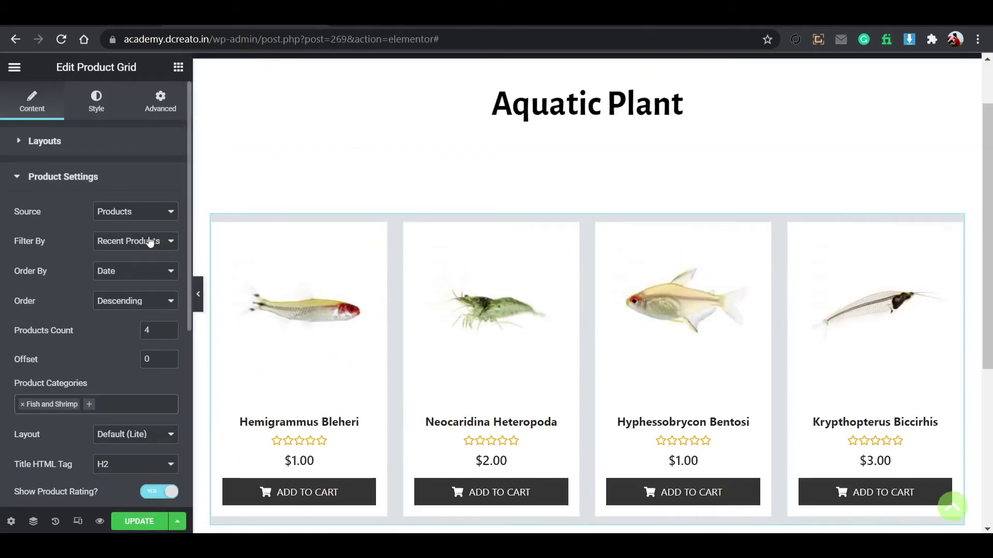
Step: Keep the grid's Masonry layout, apply the Preset 7 style and preview the product cards' action buttons
{"action": "left_click", "coordinate": [135, 153]}
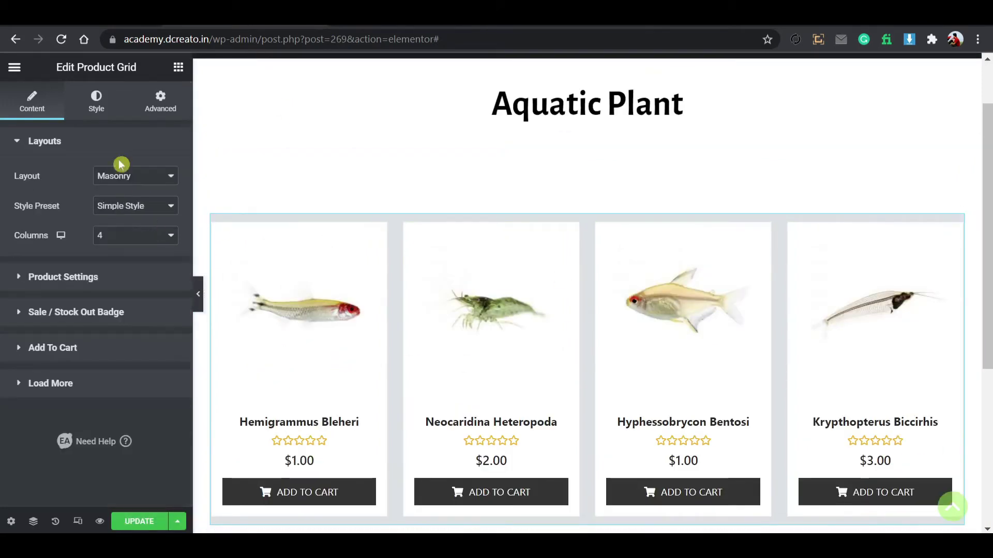
{"action": "left_click", "coordinate": [145, 182]}
{"action": "left_click", "coordinate": [144, 183]}
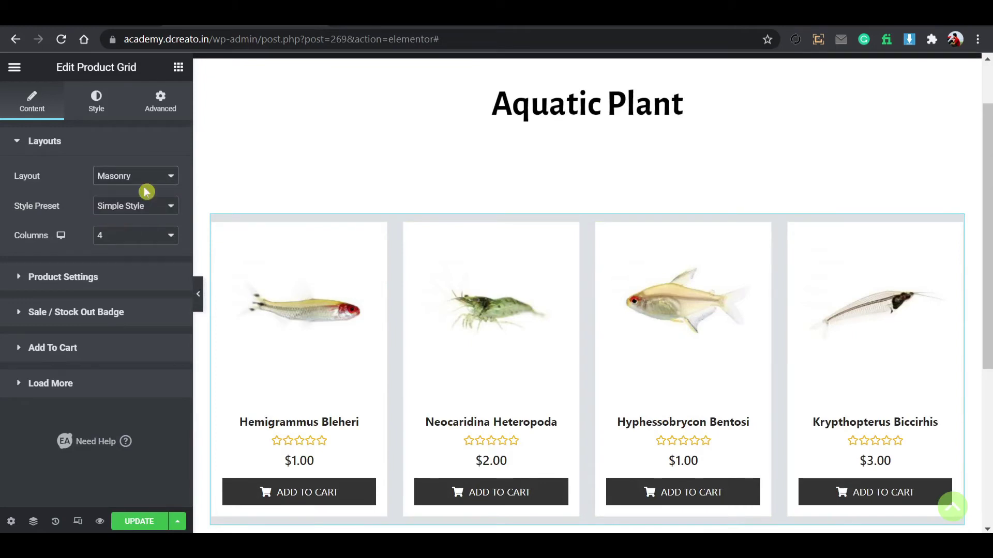
{"action": "left_click", "coordinate": [146, 209]}
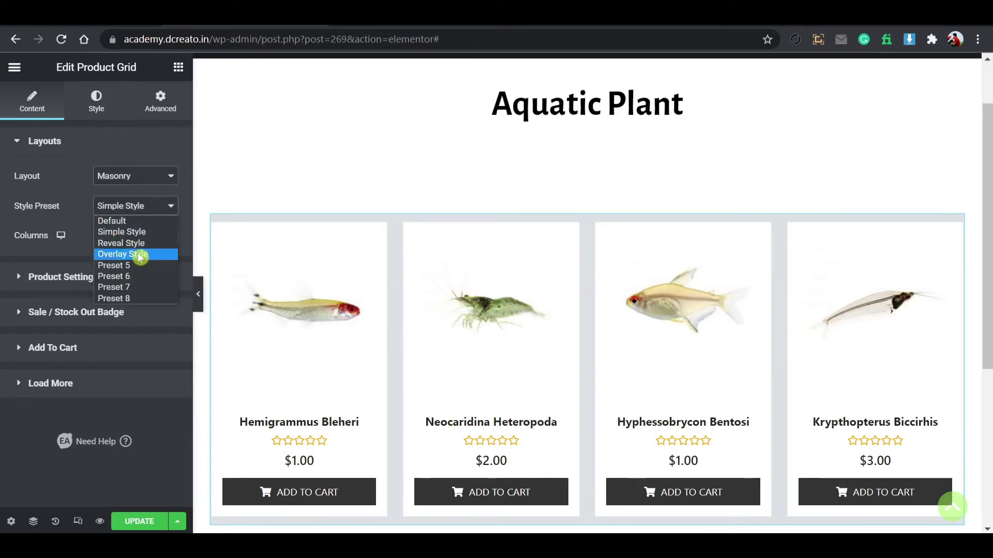
{"action": "left_click", "coordinate": [130, 290]}
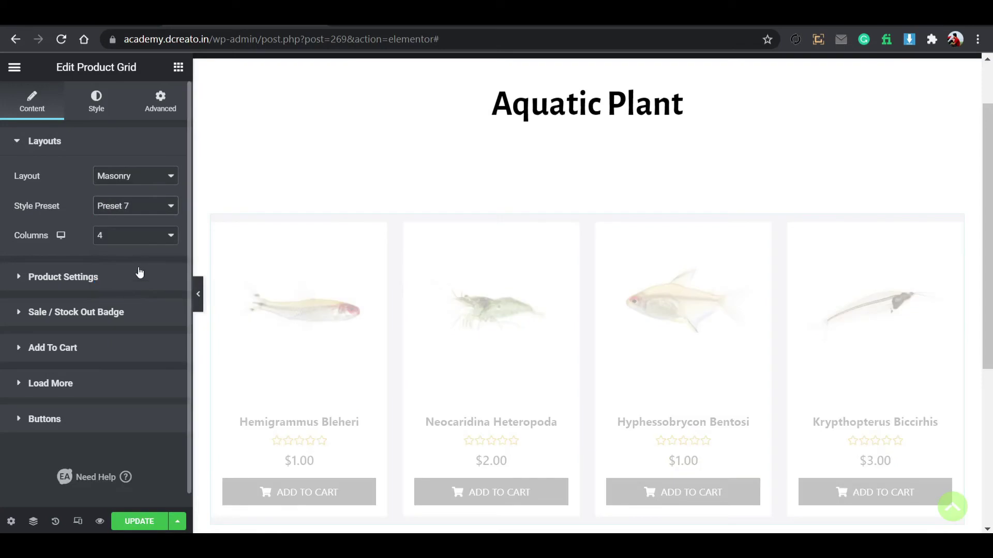
{"action": "mouse_move", "coordinate": [371, 350]}
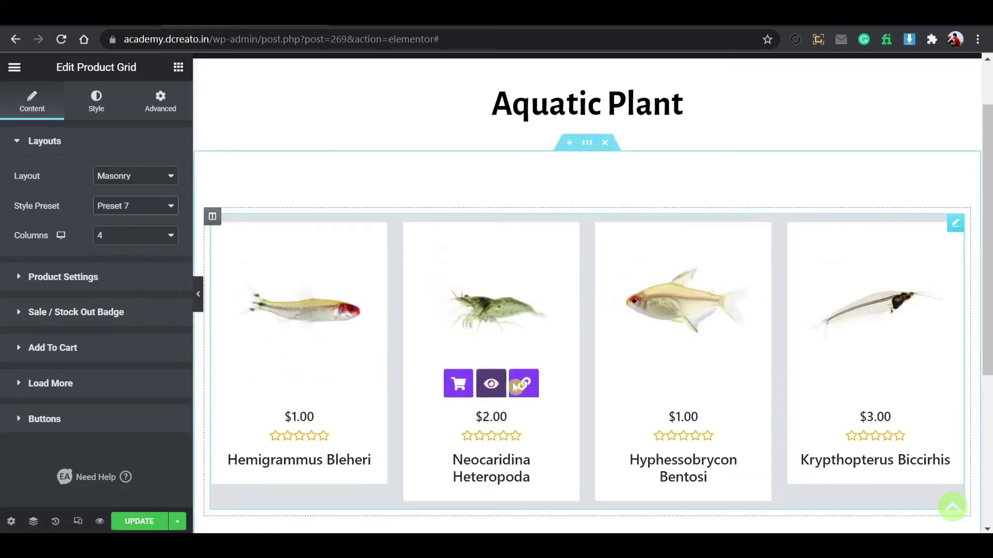
{"action": "mouse_move", "coordinate": [221, 365]}
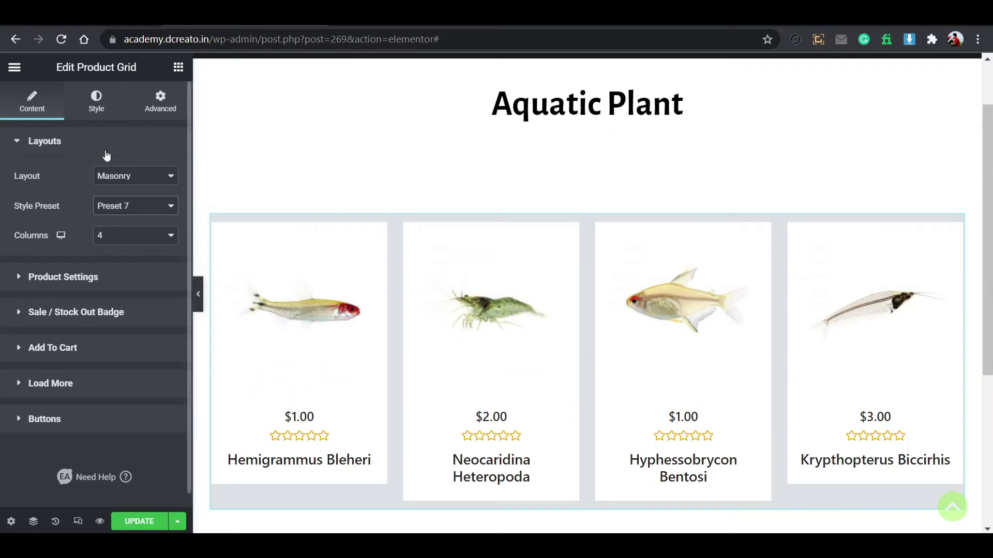
Step: Set the product grid buttons' normal background to the bright green global color #97F03D
{"action": "left_click", "coordinate": [96, 100]}
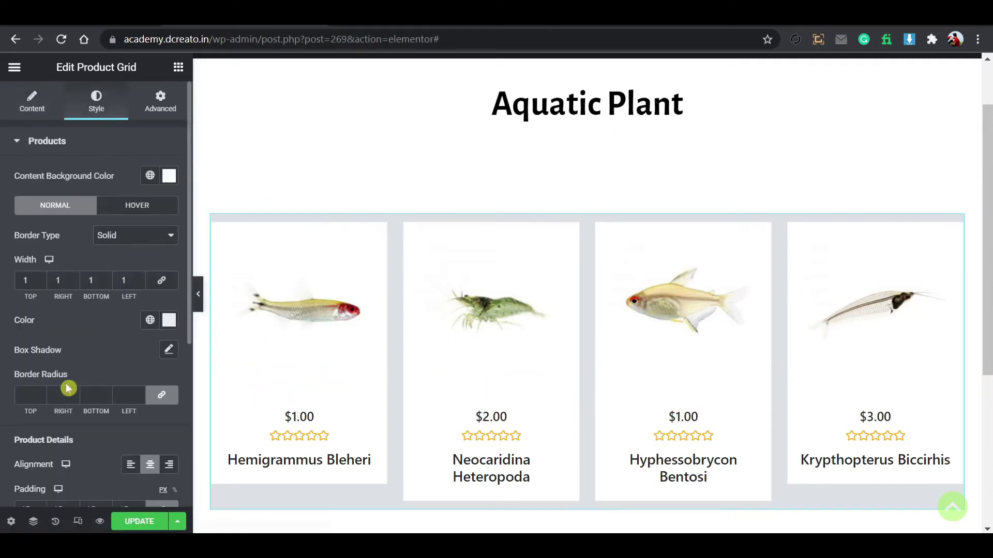
{"action": "scroll", "coordinate": [74, 365], "scroll_direction": "down", "scroll_amount": 5}
{"action": "left_click", "coordinate": [86, 300]}
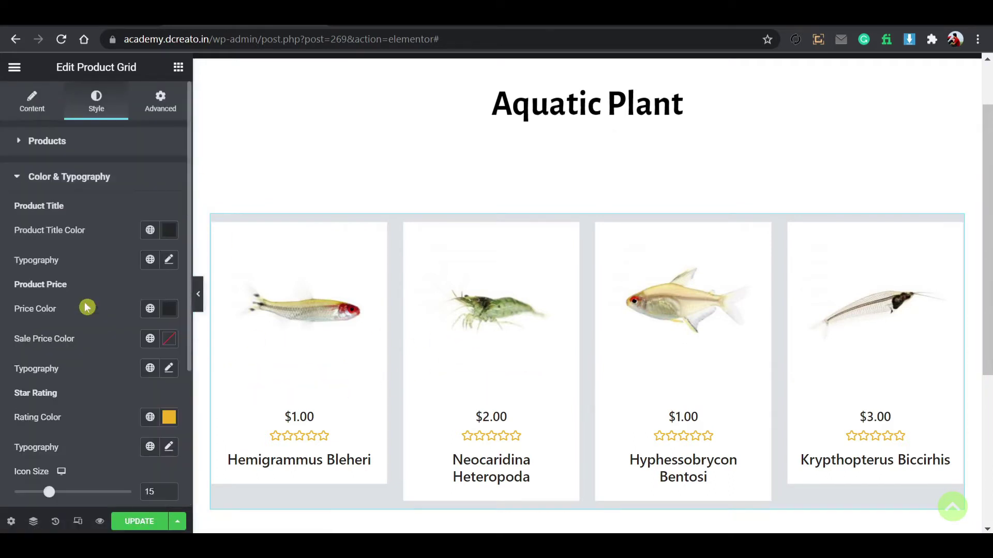
{"action": "scroll", "coordinate": [103, 310], "scroll_direction": "down", "scroll_amount": 3}
{"action": "mouse_move", "coordinate": [303, 375]}
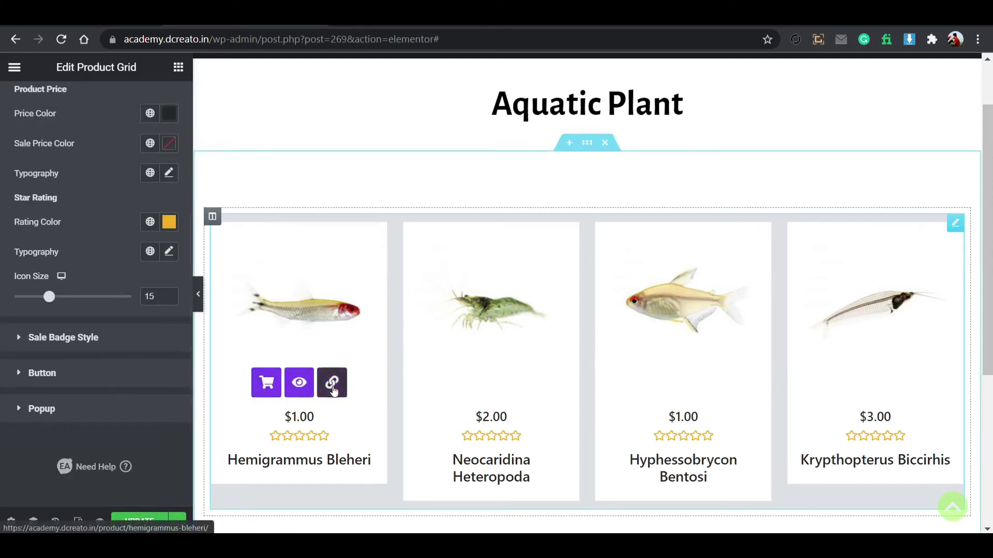
{"action": "left_click", "coordinate": [77, 340]}
{"action": "scroll", "coordinate": [92, 318], "scroll_direction": "down", "scroll_amount": 2}
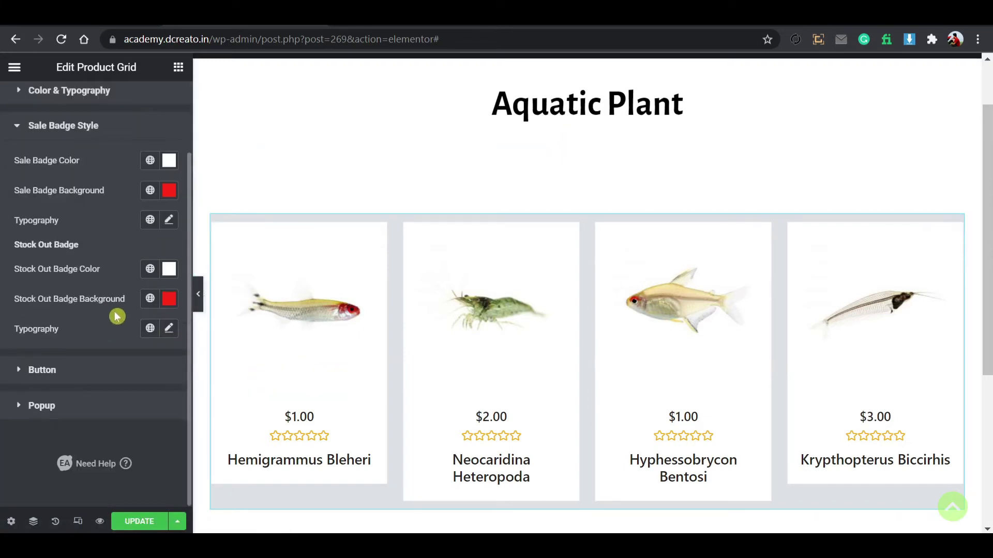
{"action": "left_click", "coordinate": [95, 367]}
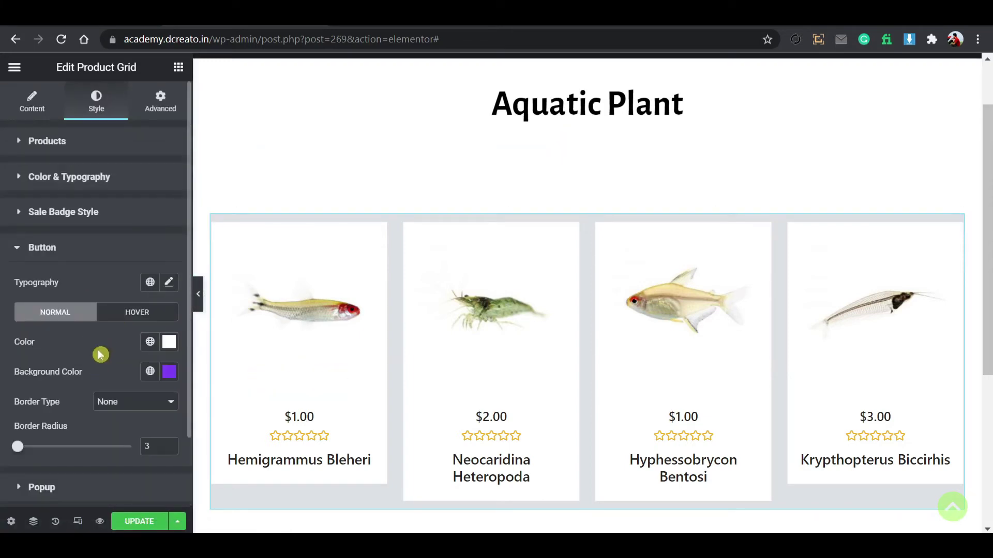
{"action": "left_click", "coordinate": [149, 372]}
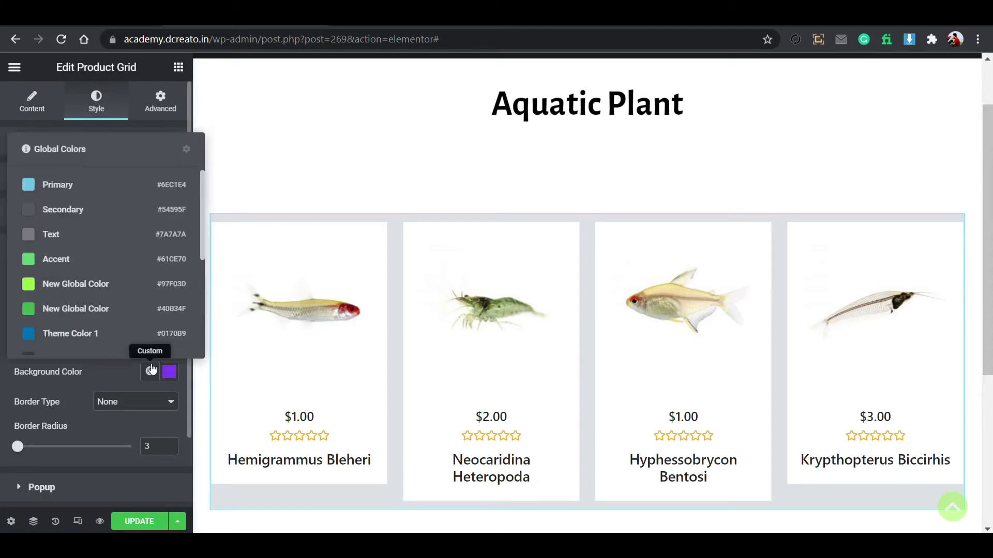
{"action": "left_click", "coordinate": [142, 294]}
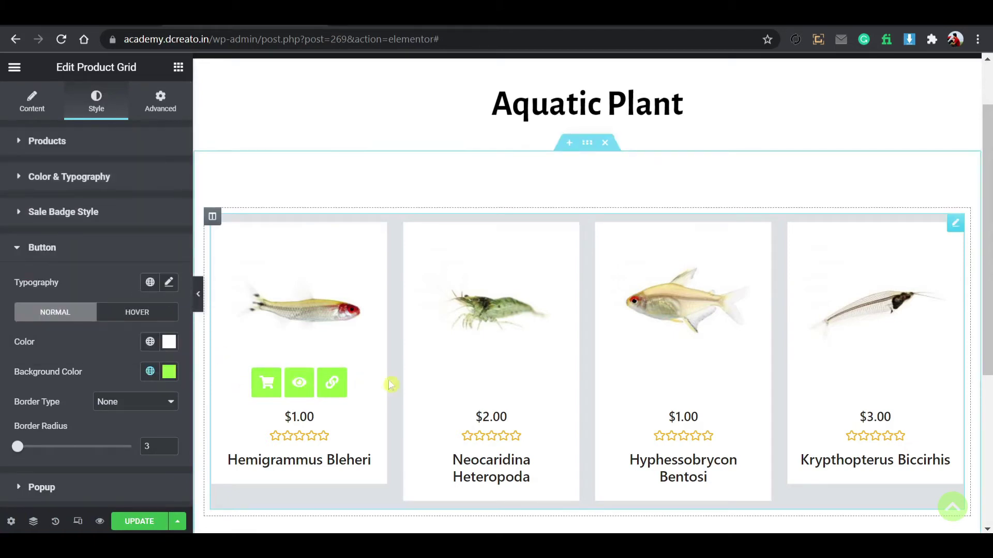
Step: Open the Hemigrammus Bleheri quick-view popup and set the popup's price color to the global color #40B34F
{"action": "left_click", "coordinate": [299, 392]}
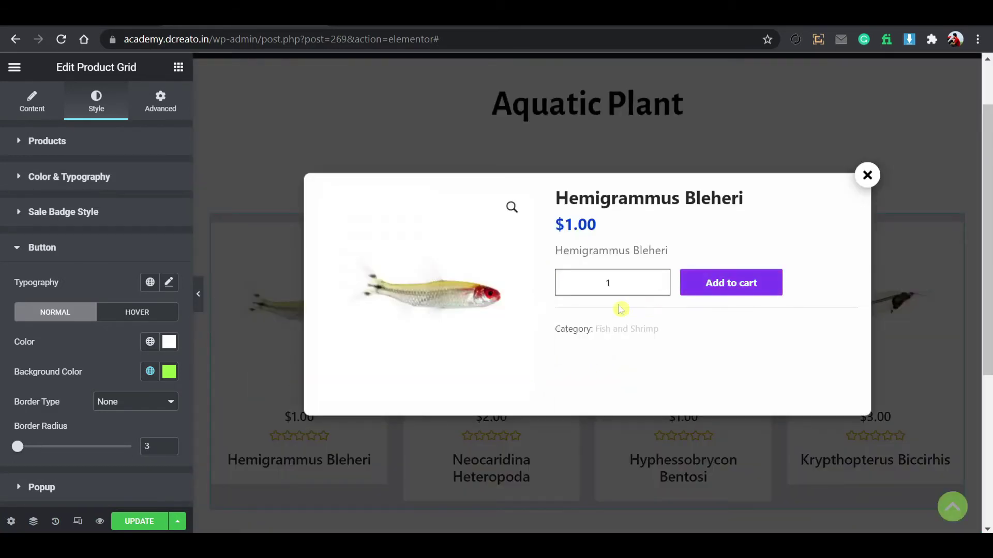
{"action": "scroll", "coordinate": [42, 371], "scroll_direction": "down", "scroll_amount": 2}
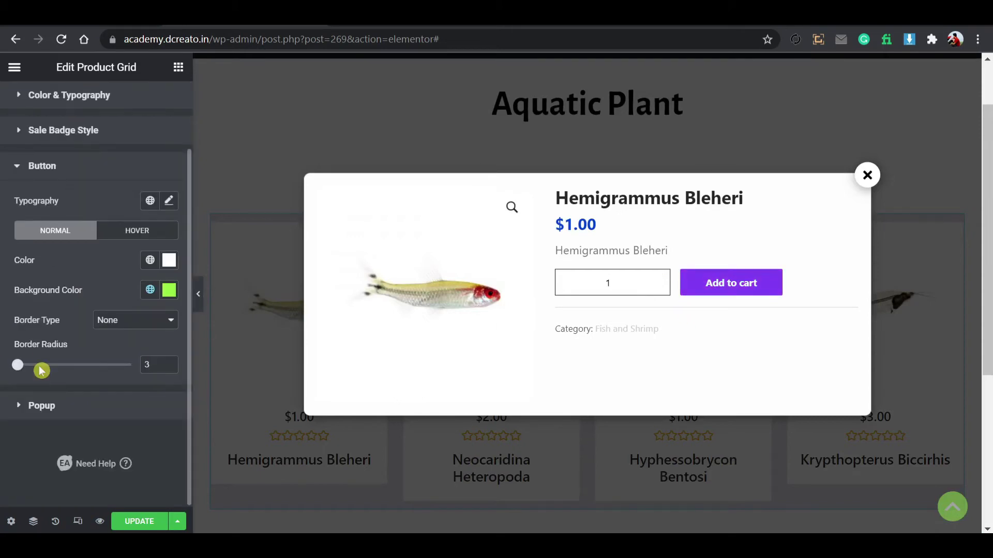
{"action": "left_click", "coordinate": [63, 411]}
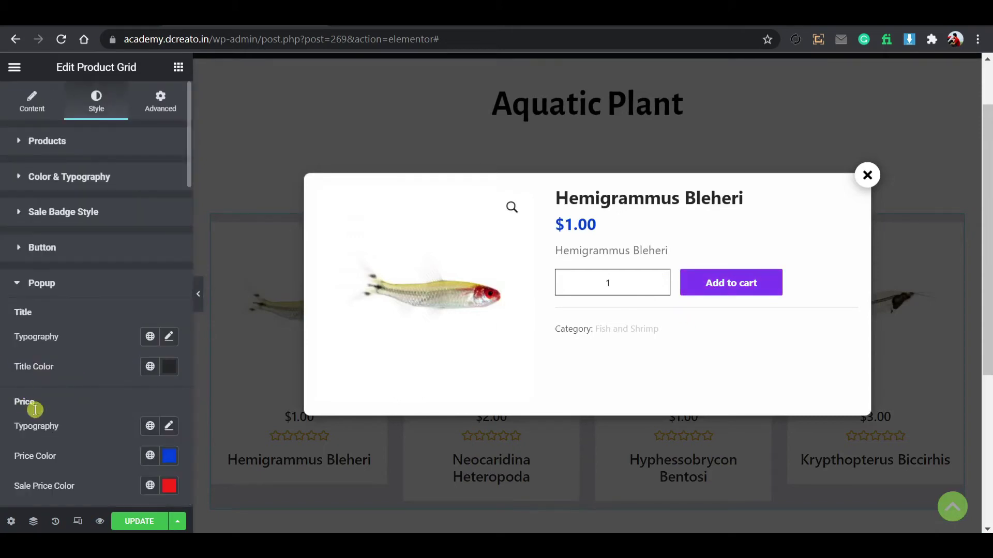
{"action": "left_click", "coordinate": [93, 286]}
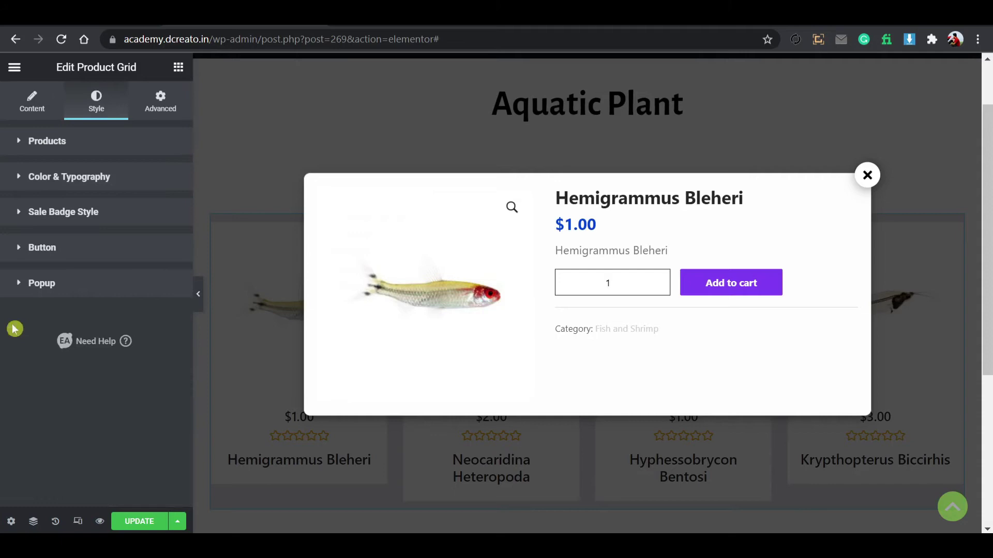
{"action": "left_click", "coordinate": [92, 295]}
{"action": "scroll", "coordinate": [110, 345], "scroll_direction": "down", "scroll_amount": 6}
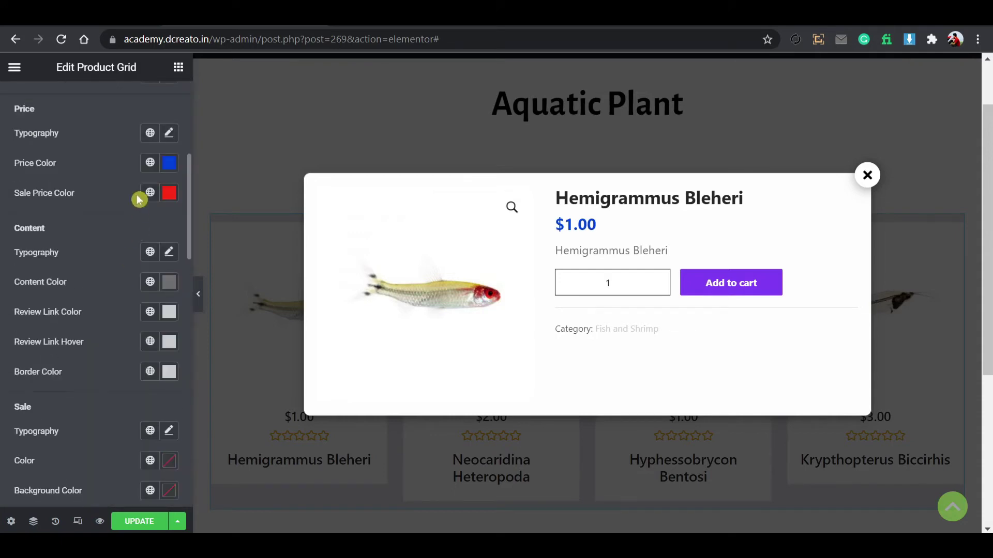
{"action": "left_click", "coordinate": [149, 162]}
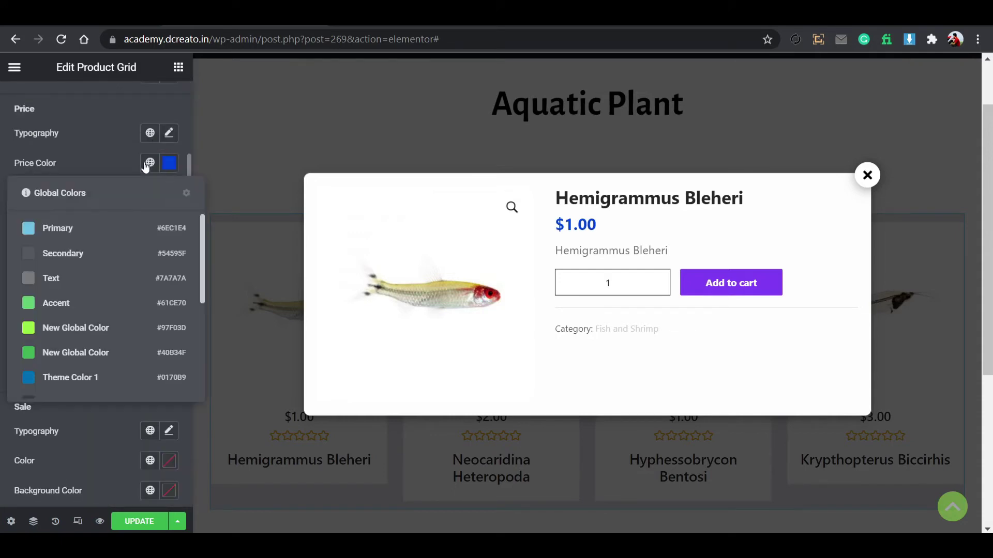
{"action": "left_click", "coordinate": [68, 351]}
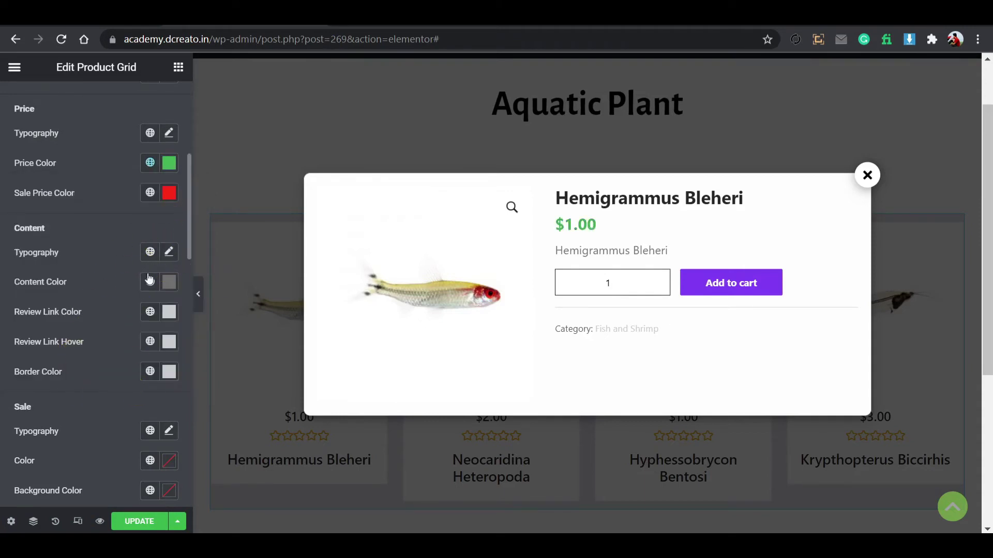
Step: Set the popup cart button's background to global color #97F03D in the normal state and #40B34F on hover
{"action": "scroll", "coordinate": [143, 341], "scroll_direction": "down", "scroll_amount": 5}
{"action": "scroll", "coordinate": [139, 367], "scroll_direction": "down", "scroll_amount": 2}
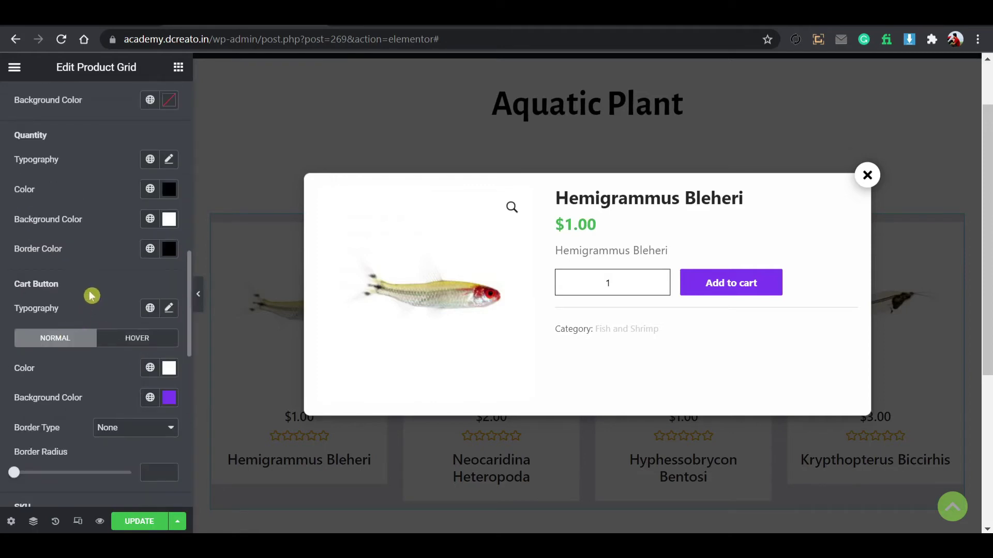
{"action": "scroll", "coordinate": [150, 398], "scroll_direction": "down", "scroll_amount": 4}
{"action": "left_click", "coordinate": [151, 203]}
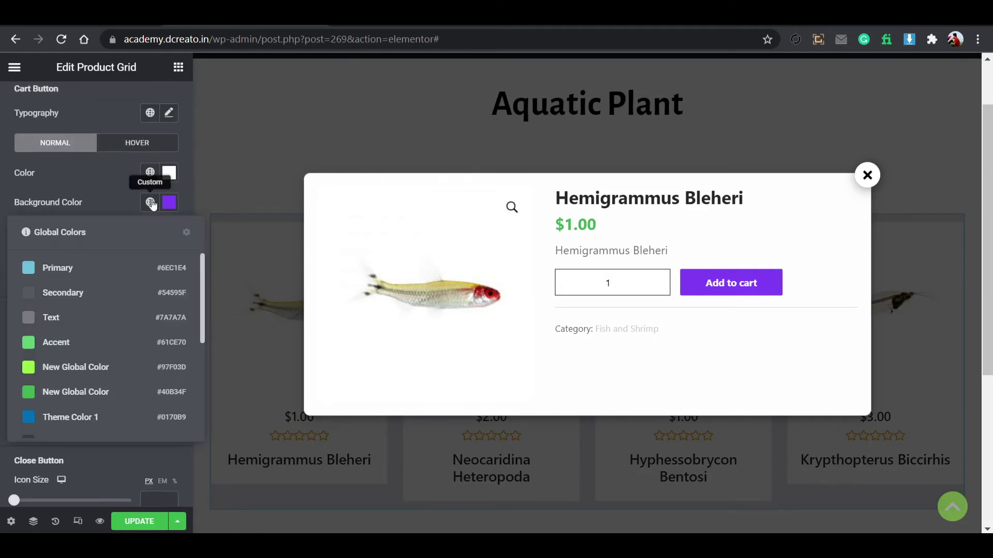
{"action": "left_click", "coordinate": [82, 374]}
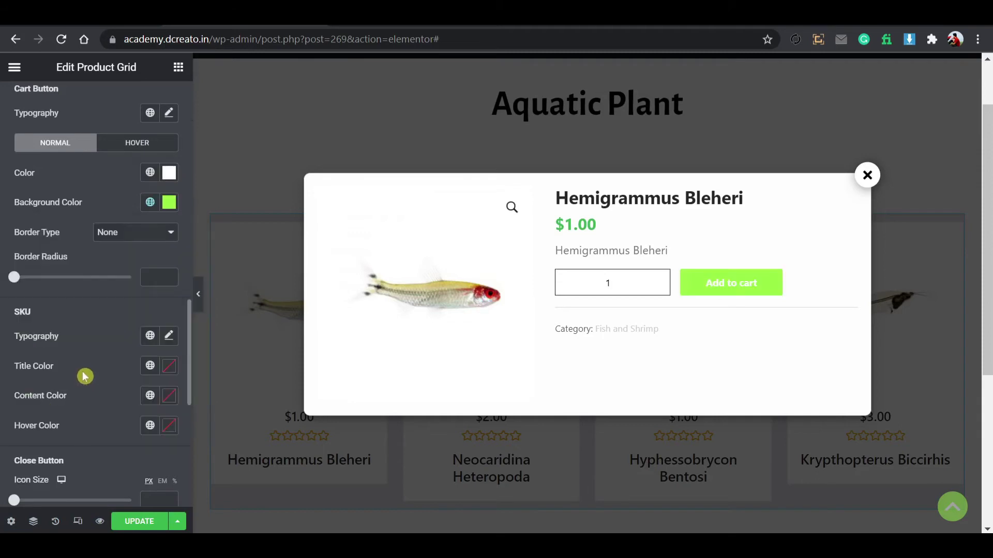
{"action": "left_click", "coordinate": [160, 150]}
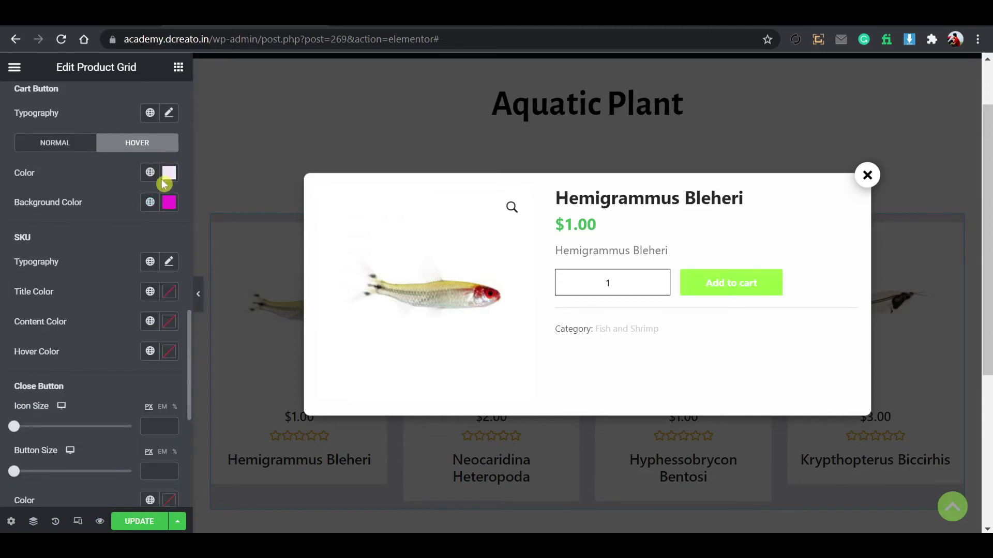
{"action": "left_click", "coordinate": [152, 203]}
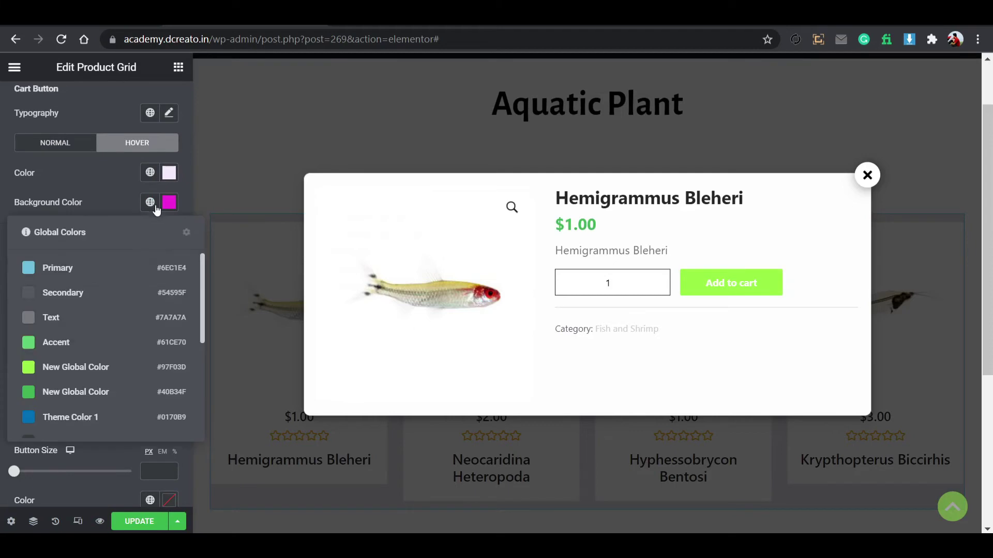
{"action": "left_click", "coordinate": [73, 388]}
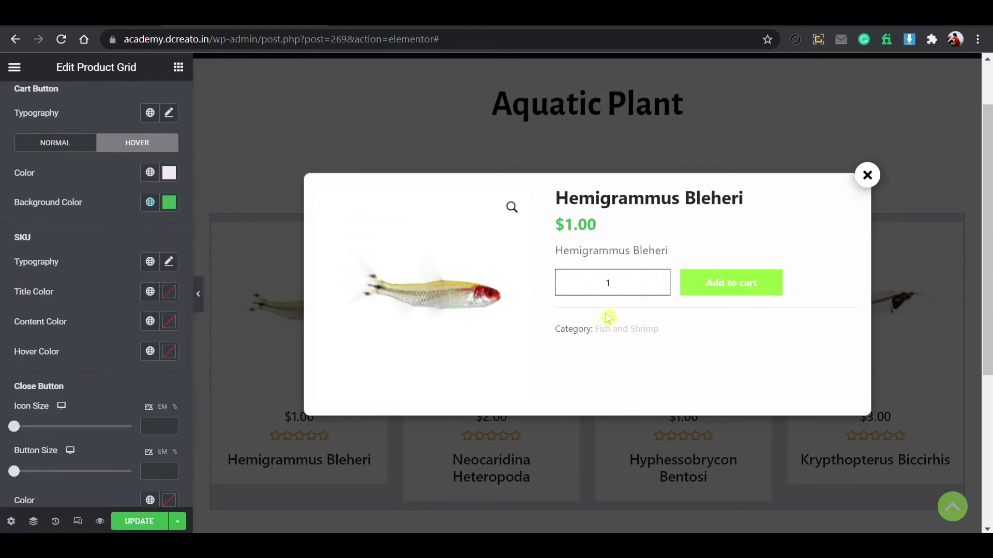
Step: Update the page, check the product grid on the preview page and close the quick-view popup in the editor
{"action": "left_click", "coordinate": [144, 522]}
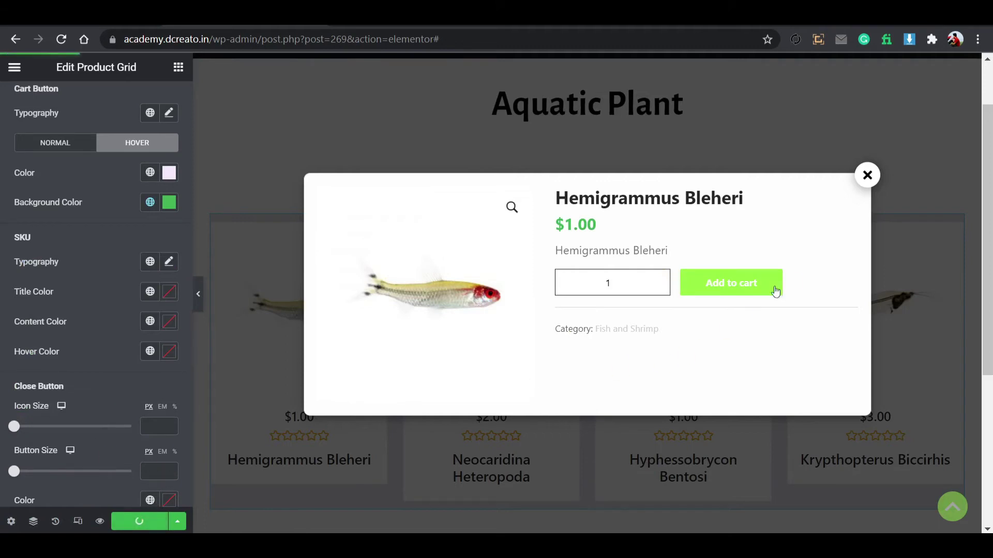
{"action": "left_click", "coordinate": [362, 19]}
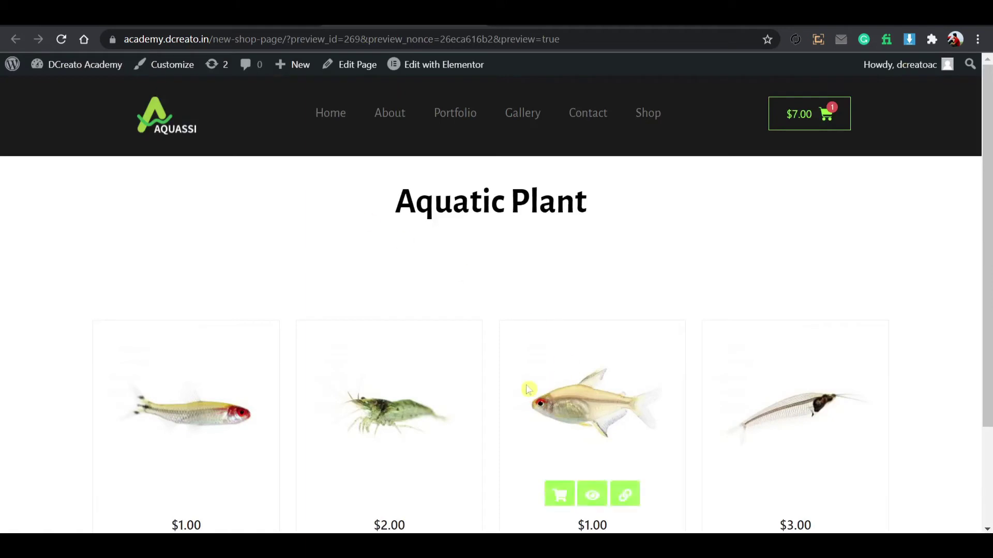
{"action": "scroll", "coordinate": [527, 390], "scroll_direction": "down", "scroll_amount": 3}
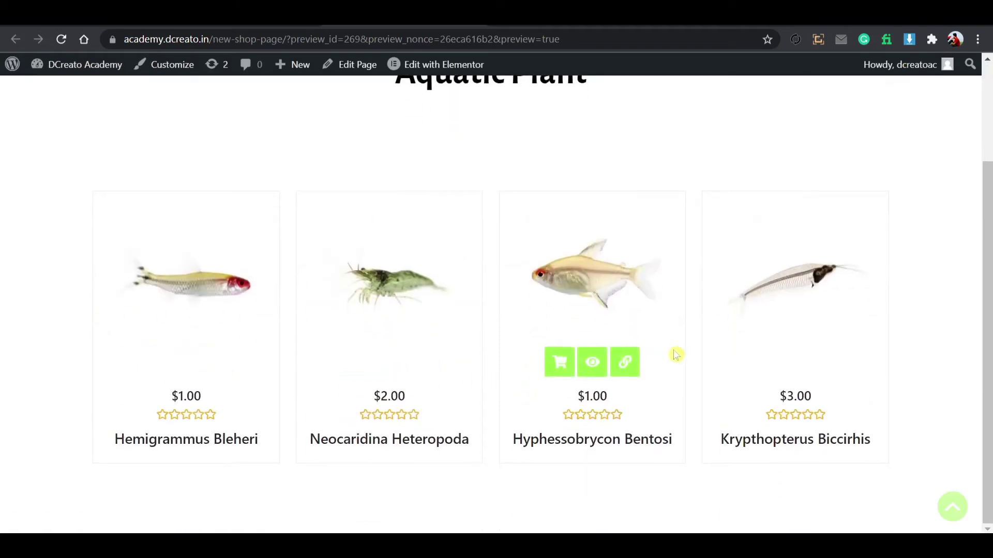
{"action": "scroll", "coordinate": [228, 320], "scroll_direction": "up", "scroll_amount": 2}
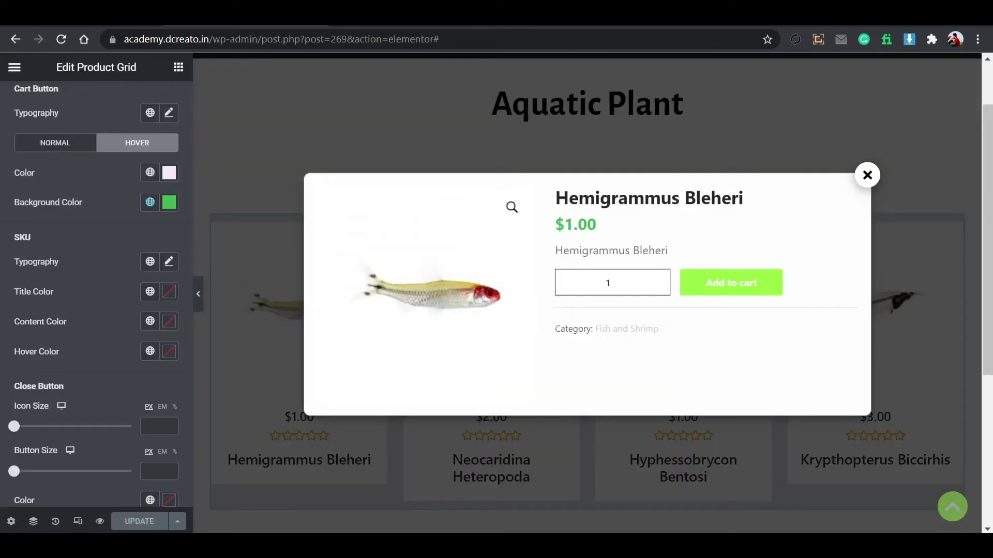
{"action": "left_click", "coordinate": [867, 176]}
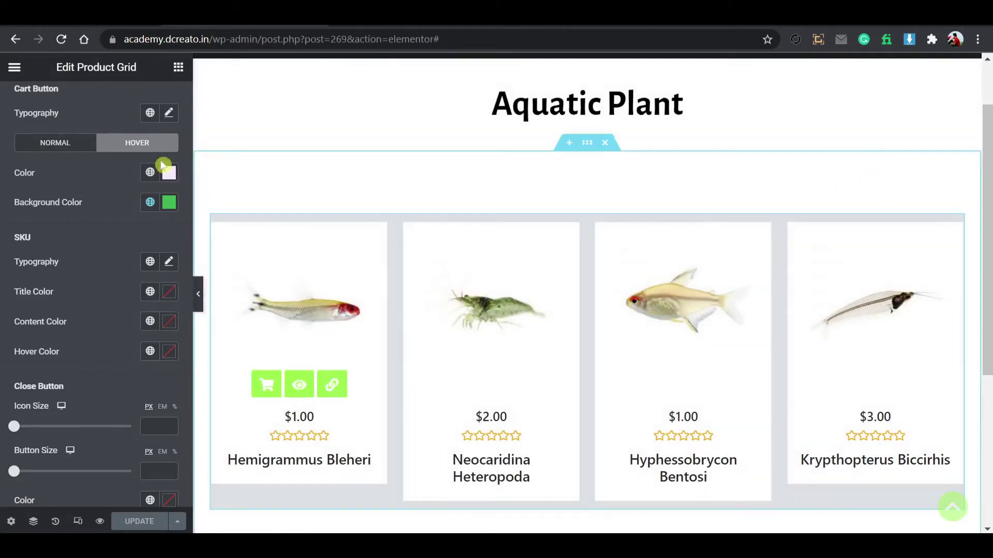
Step: Try a solid border around the whole product grid widget and set its border type back to None
{"action": "scroll", "coordinate": [108, 152], "scroll_direction": "up", "scroll_amount": 8}
{"action": "scroll", "coordinate": [108, 153], "scroll_direction": "up", "scroll_amount": 9}
{"action": "left_click", "coordinate": [162, 101]}
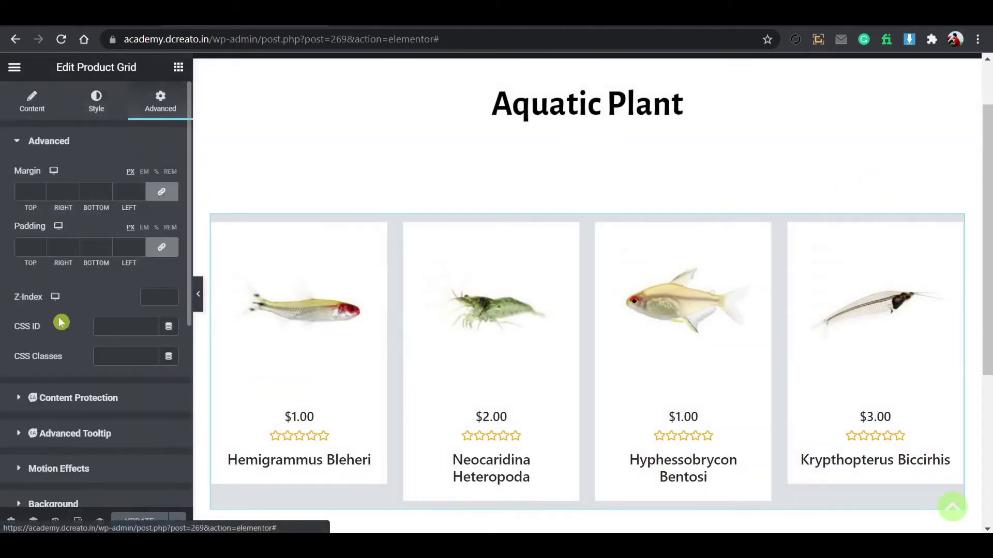
{"action": "scroll", "coordinate": [60, 321], "scroll_direction": "down", "scroll_amount": 6}
{"action": "left_click", "coordinate": [115, 226]}
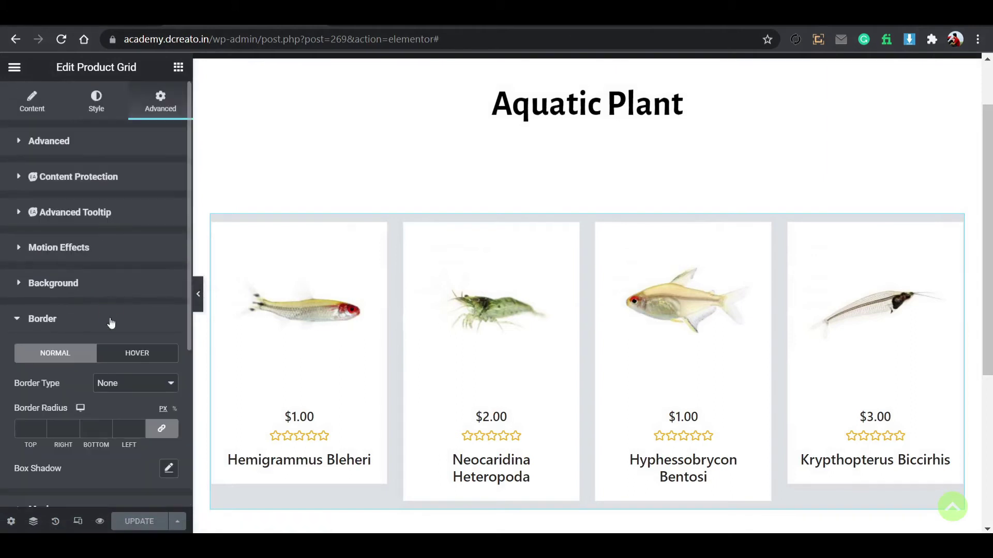
{"action": "scroll", "coordinate": [120, 306], "scroll_direction": "down", "scroll_amount": 4}
{"action": "left_click", "coordinate": [136, 193]}
{"action": "left_click", "coordinate": [128, 215]}
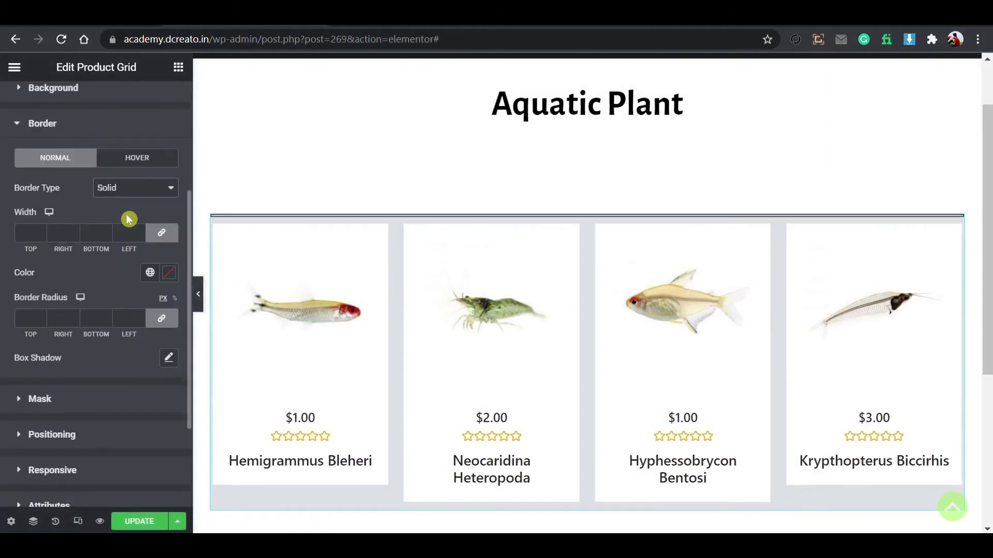
{"action": "scroll", "coordinate": [153, 204], "scroll_direction": "up", "scroll_amount": 2}
{"action": "scroll", "coordinate": [135, 233], "scroll_direction": "up", "scroll_amount": 2}
{"action": "scroll", "coordinate": [150, 258], "scroll_direction": "down", "scroll_amount": 4}
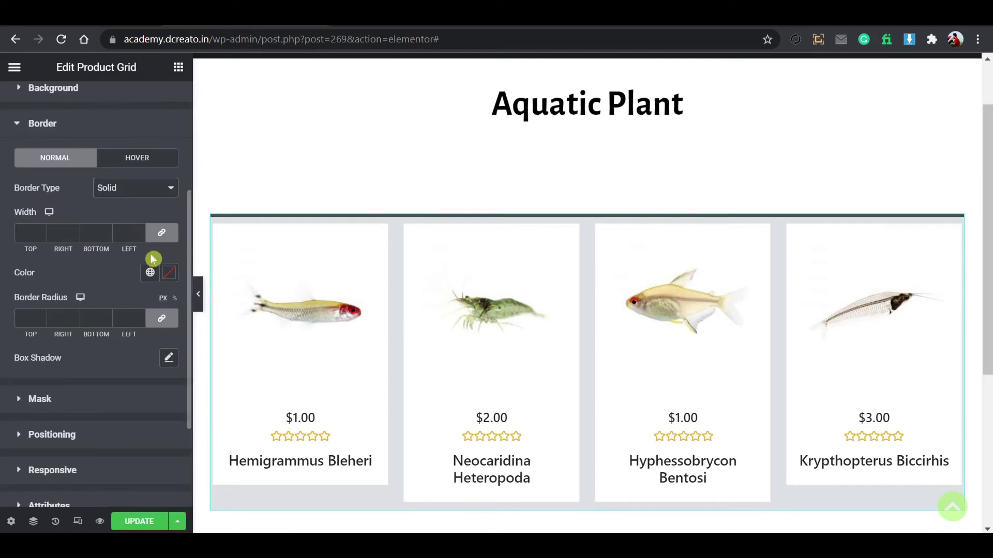
{"action": "left_click", "coordinate": [141, 190]}
{"action": "left_click", "coordinate": [135, 203]}
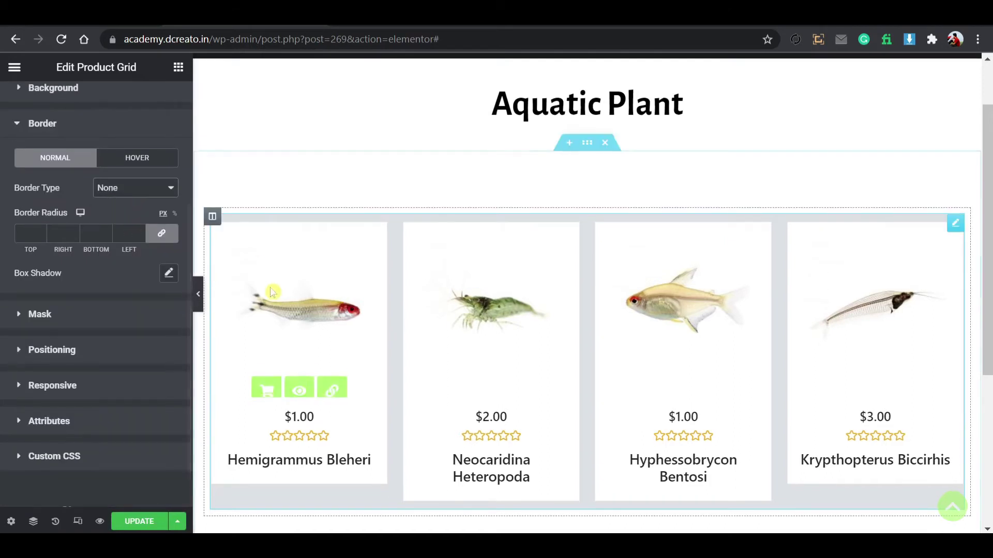
Step: Set the product cards' normal border color to the global color #97F03D and their border radius to 5 px
{"action": "scroll", "coordinate": [142, 273], "scroll_direction": "up", "scroll_amount": 4}
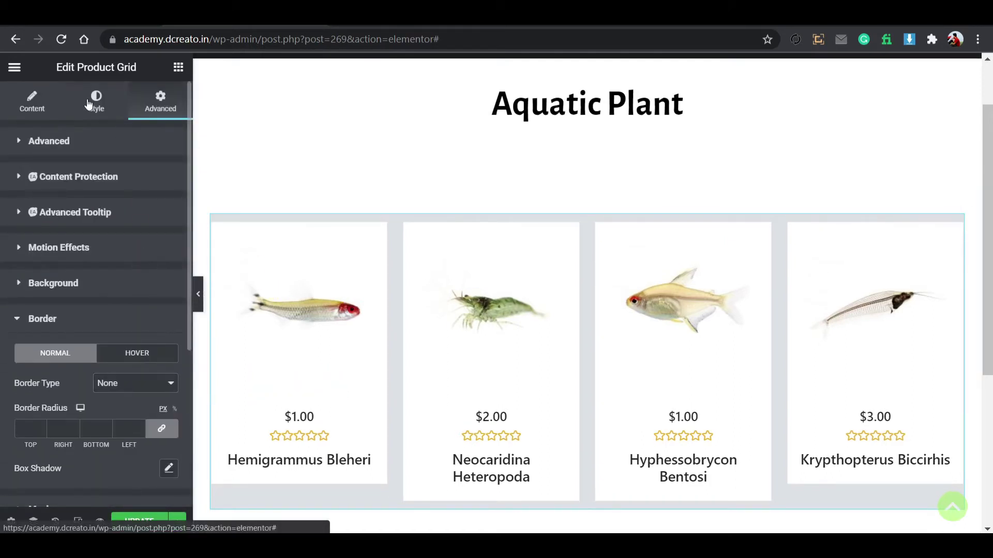
{"action": "left_click", "coordinate": [89, 106]}
{"action": "scroll", "coordinate": [91, 282], "scroll_direction": "down", "scroll_amount": 4}
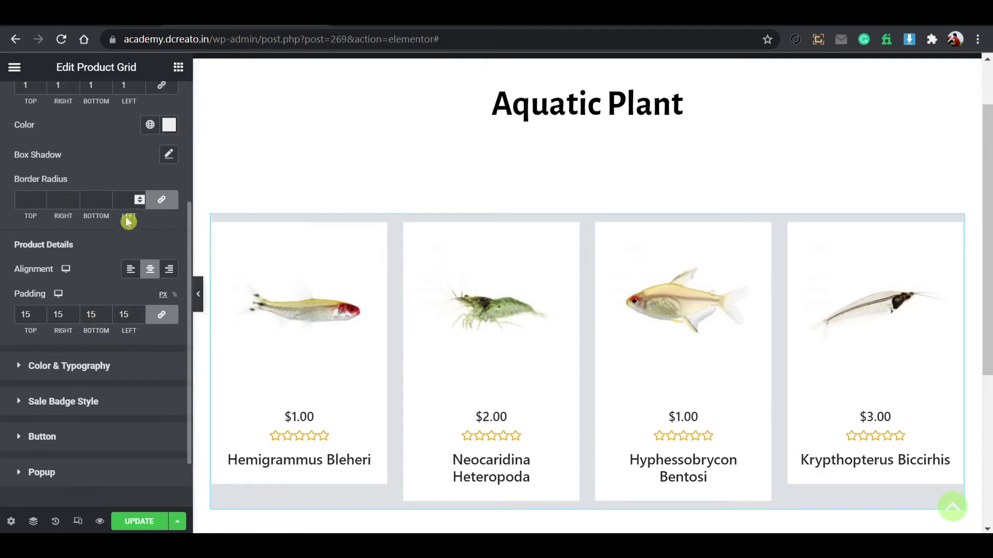
{"action": "scroll", "coordinate": [128, 222], "scroll_direction": "up", "scroll_amount": 2}
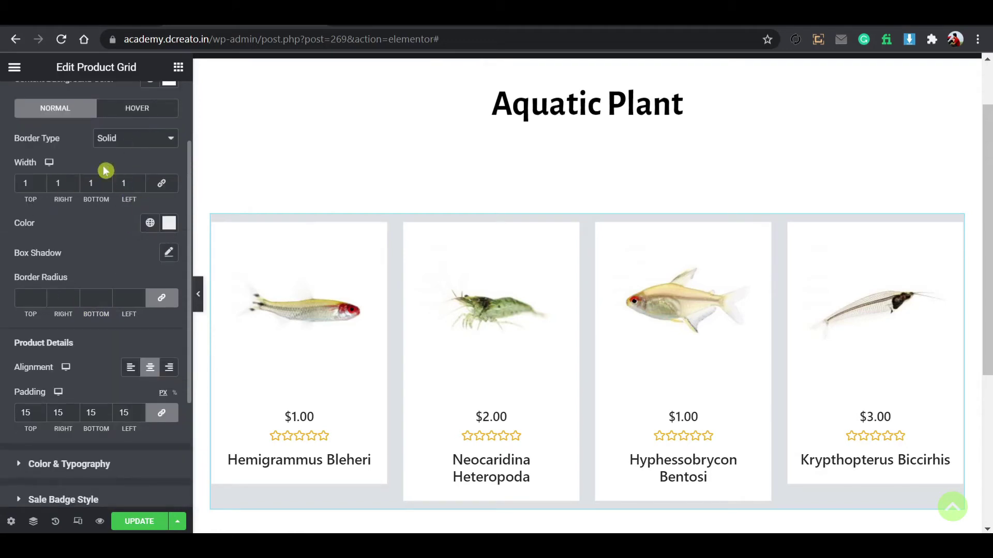
{"action": "left_click", "coordinate": [150, 223]}
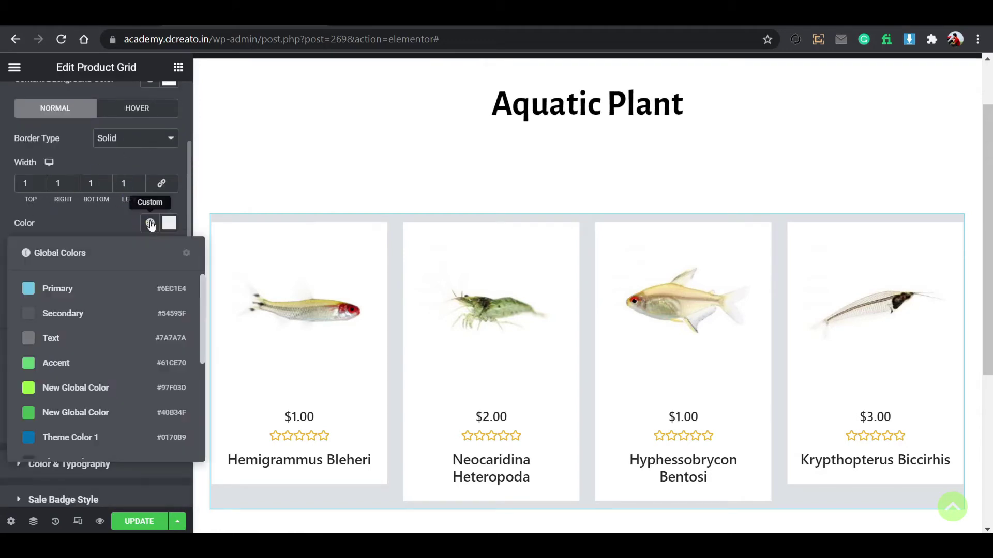
{"action": "left_click", "coordinate": [59, 386]}
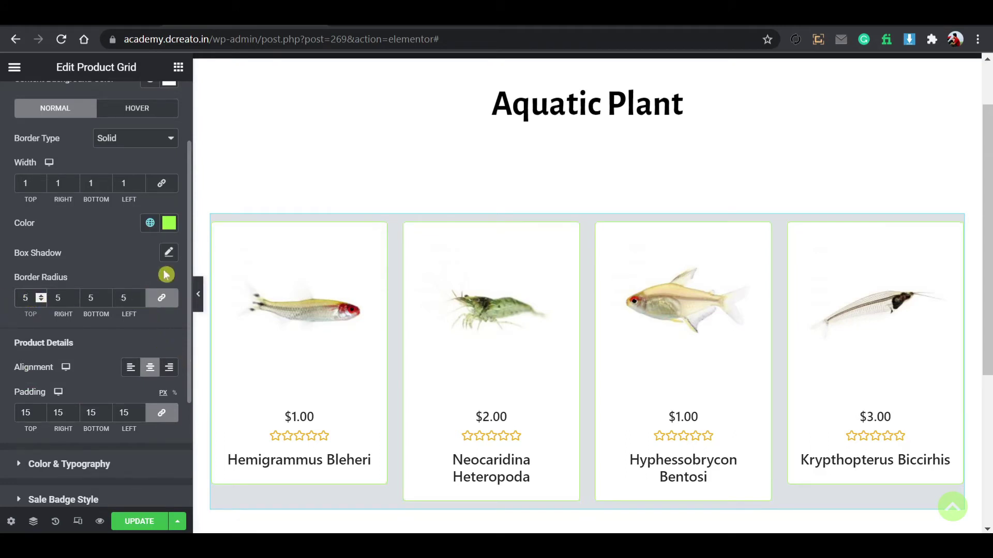
Step: Lower the opacity of the product cards' border color to about half, #97F03D78
{"action": "left_click", "coordinate": [169, 226]}
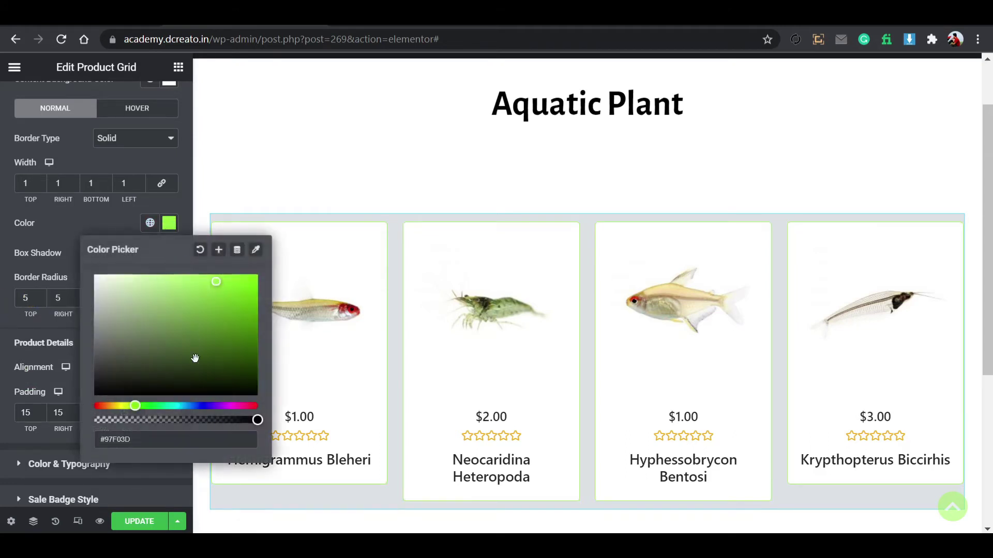
{"action": "left_click_drag", "start_coordinate": [194, 419], "coordinate": [171, 420]}
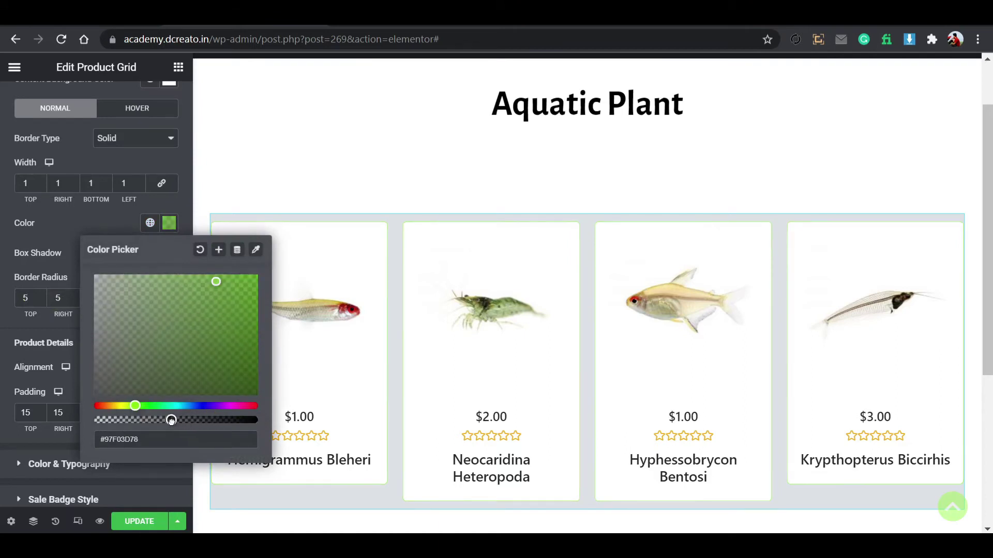
{"action": "left_click", "coordinate": [170, 224]}
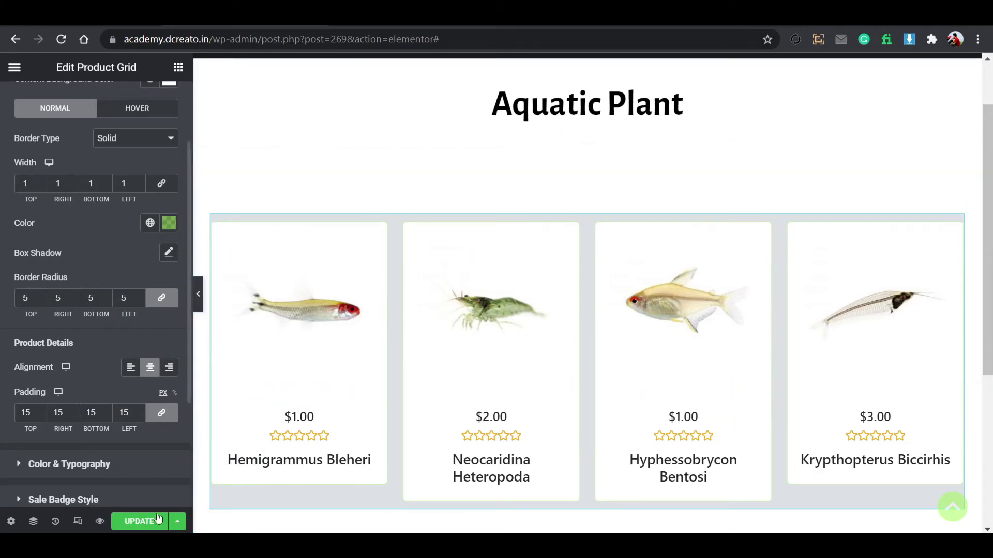
Step: Update the page and test adding Hemigrammus Bleheri to the cart from its quick-view popup on the preview page
{"action": "left_click", "coordinate": [139, 521]}
{"action": "left_click", "coordinate": [403, 15]}
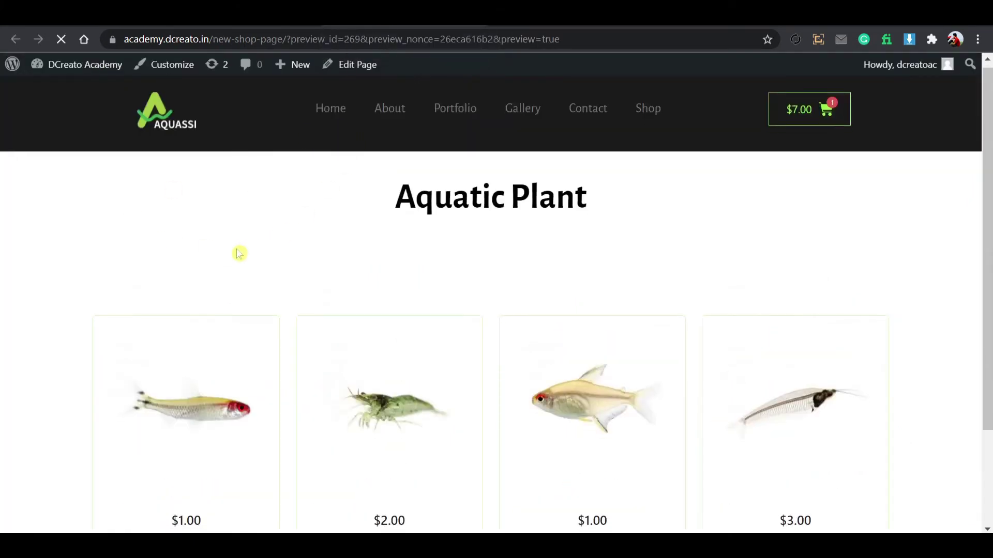
{"action": "scroll", "coordinate": [240, 253], "scroll_direction": "down", "scroll_amount": 2}
{"action": "scroll", "coordinate": [207, 218], "scroll_direction": "down", "scroll_amount": 1}
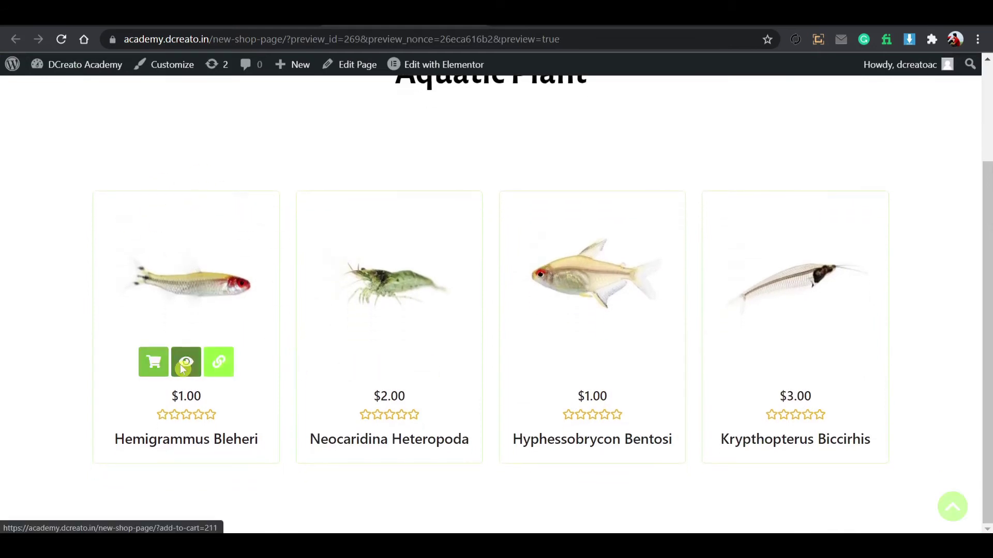
{"action": "left_click", "coordinate": [182, 369]}
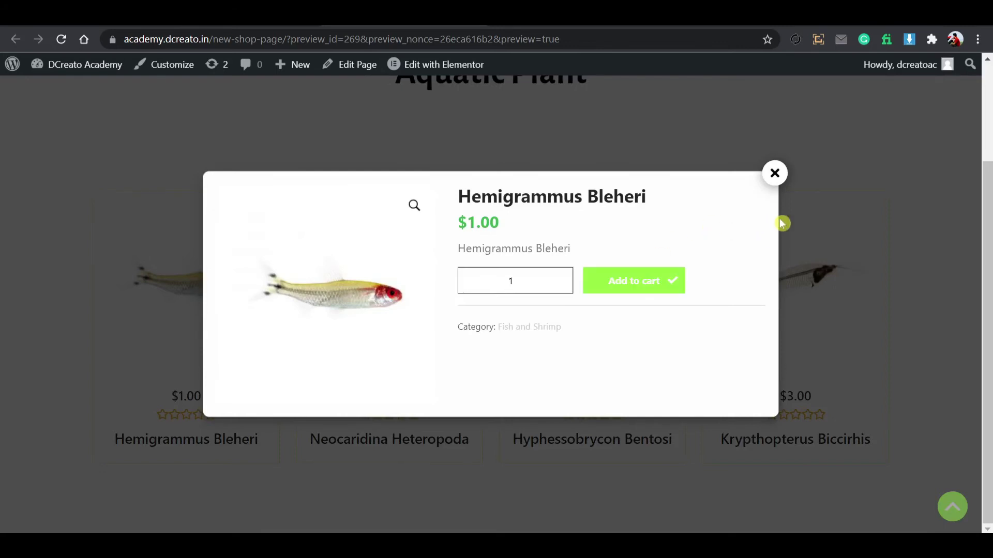
{"action": "scroll", "coordinate": [782, 223], "scroll_direction": "up", "scroll_amount": 3}
{"action": "left_click", "coordinate": [774, 173]}
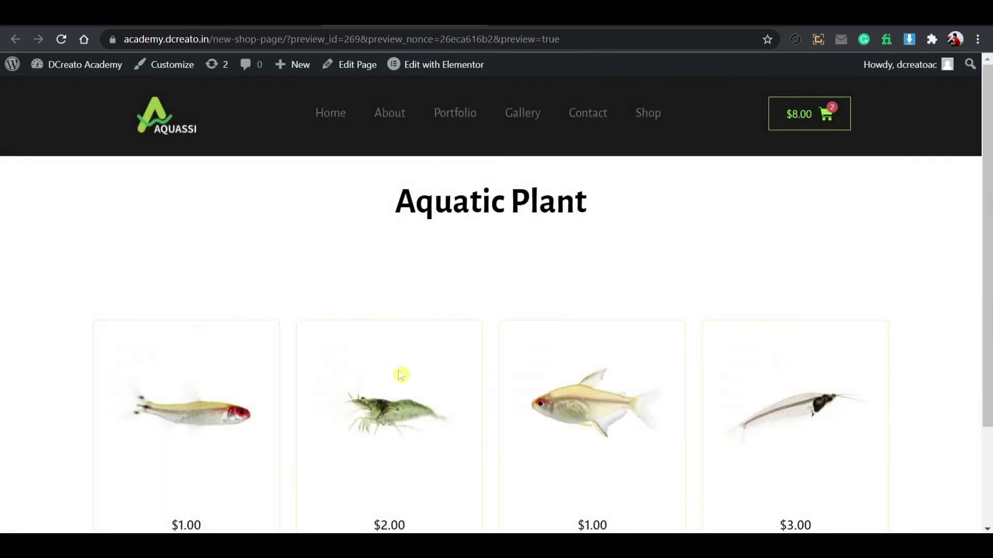
Step: Test adding Neocaridina Heteropoda to the cart straight from its product card, and check the item in the menu cart
{"action": "mouse_move", "coordinate": [436, 443]}
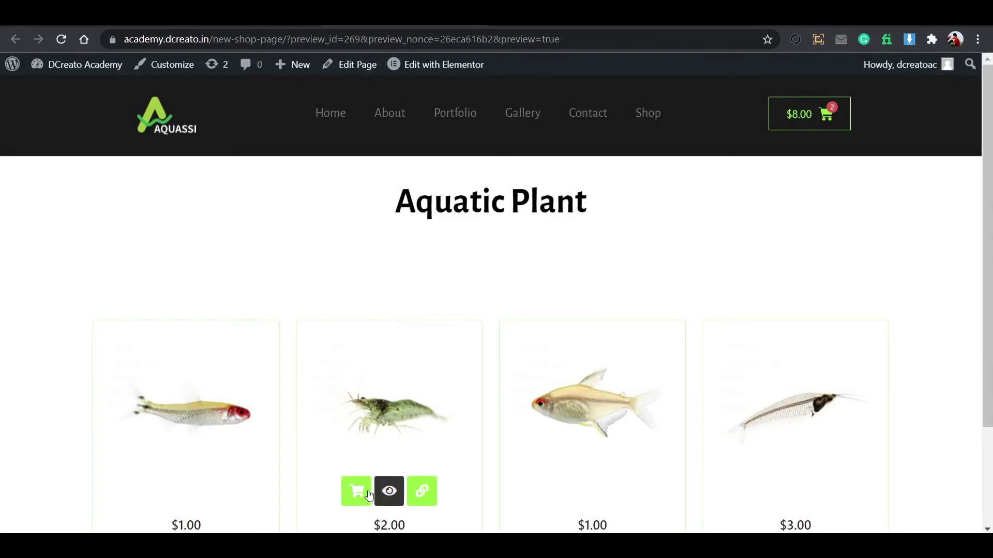
{"action": "left_click", "coordinate": [357, 492]}
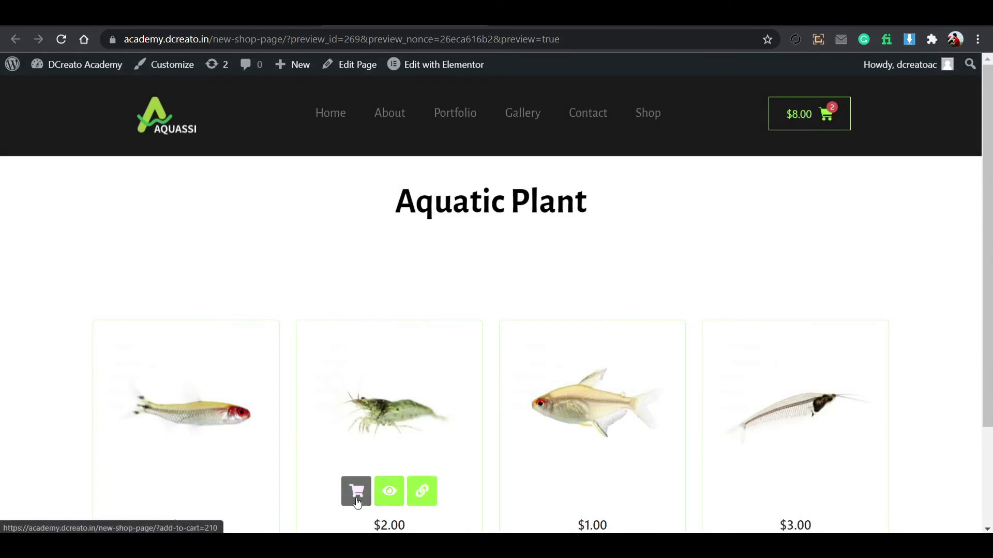
{"action": "left_click", "coordinate": [807, 119]}
{"action": "left_click", "coordinate": [735, 237]}
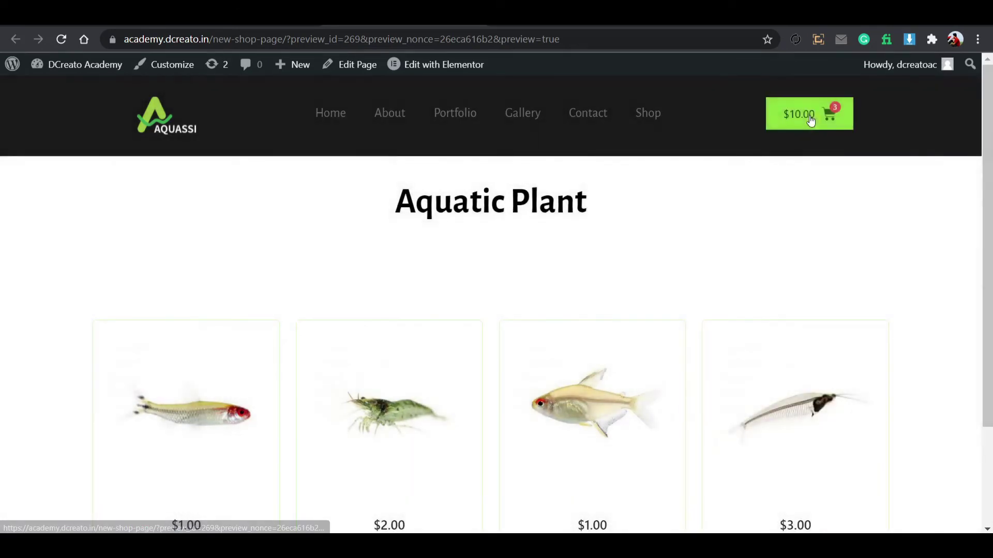
{"action": "left_click", "coordinate": [809, 117]}
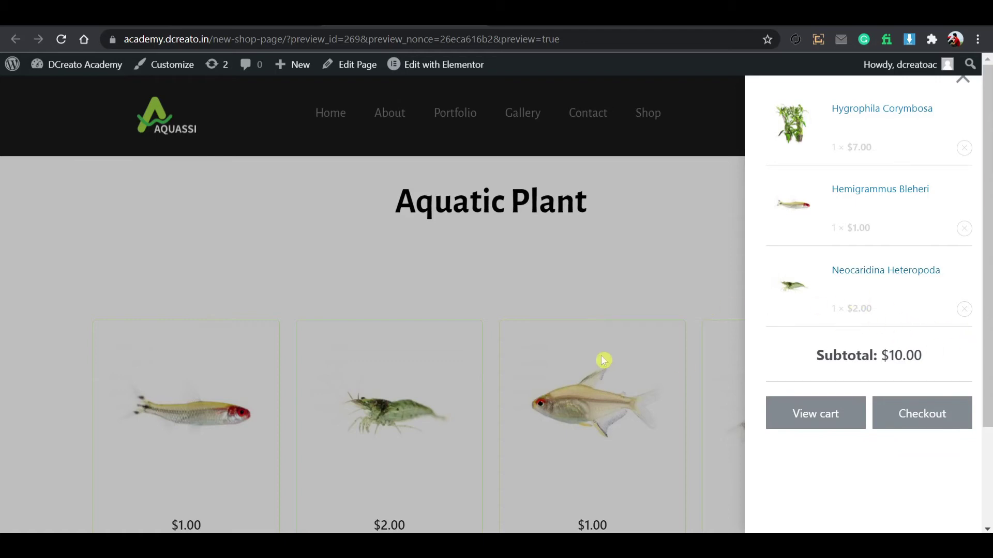
{"action": "left_click", "coordinate": [957, 82]}
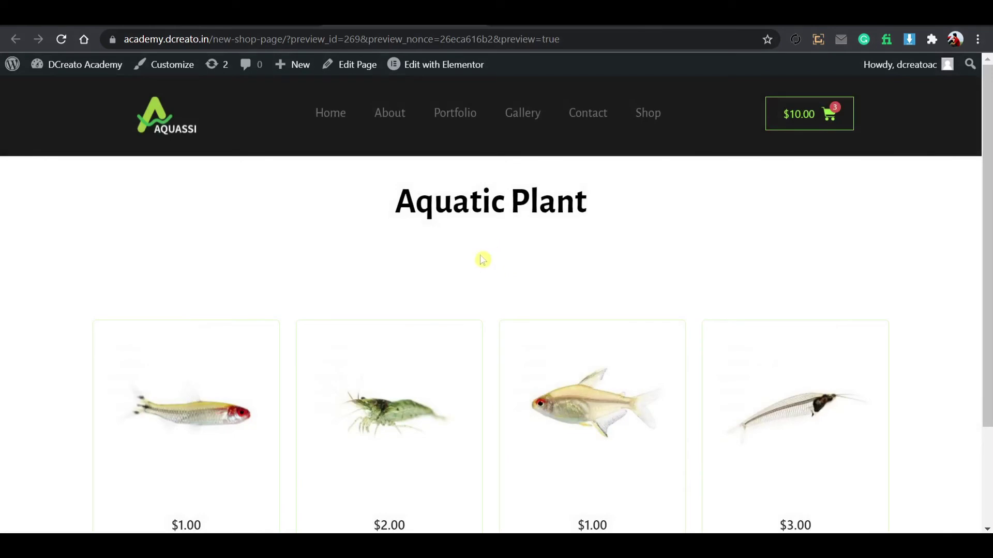
Step: Compare the new shop page with the finished shop page, examining its Aquatic Plant, Fish and Shrimp and Tools product sections
{"action": "scroll", "coordinate": [475, 275], "scroll_direction": "down", "scroll_amount": 2}
{"action": "scroll", "coordinate": [475, 275], "scroll_direction": "up", "scroll_amount": 2}
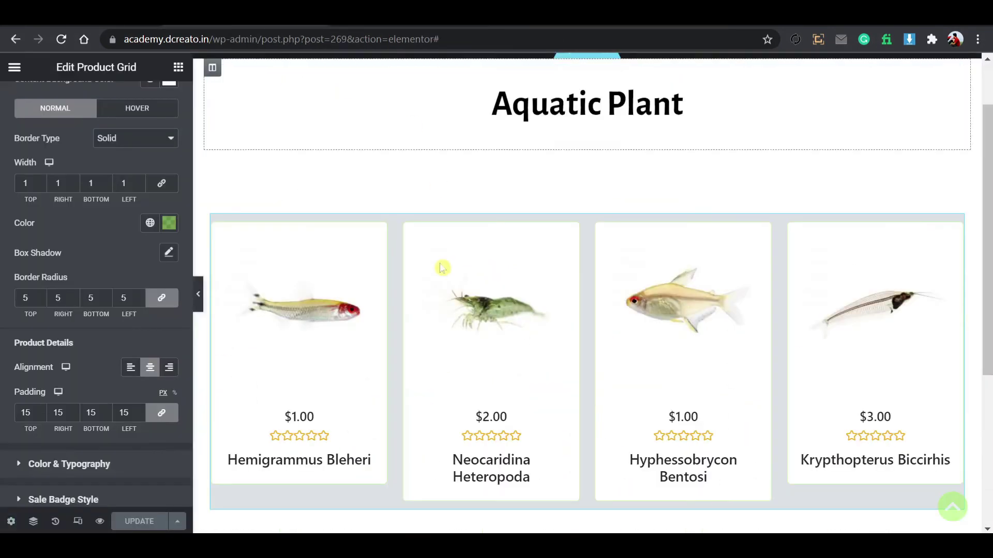
{"action": "scroll", "coordinate": [441, 280], "scroll_direction": "down", "scroll_amount": 5}
{"action": "scroll", "coordinate": [455, 248], "scroll_direction": "up", "scroll_amount": 5}
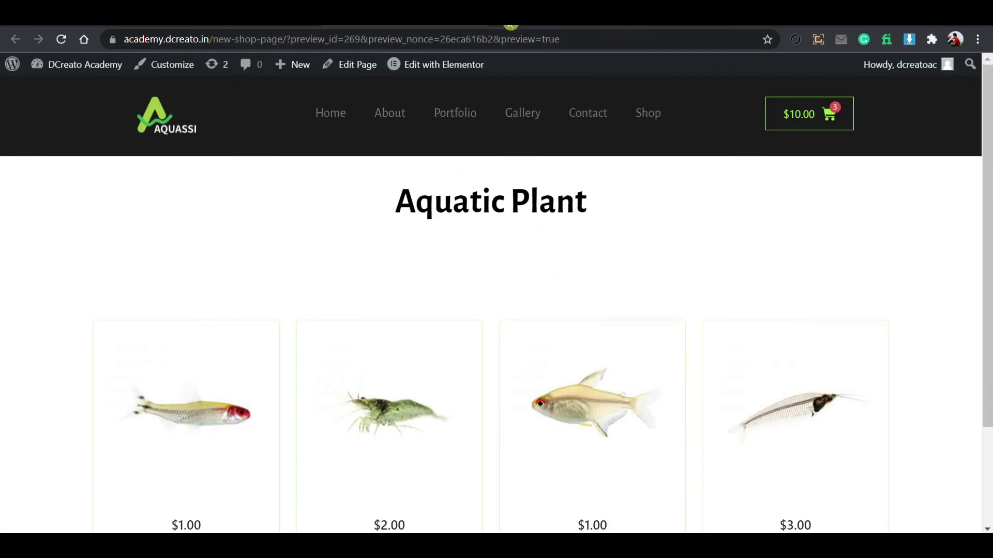
{"action": "scroll", "coordinate": [496, 277], "scroll_direction": "down", "scroll_amount": 3}
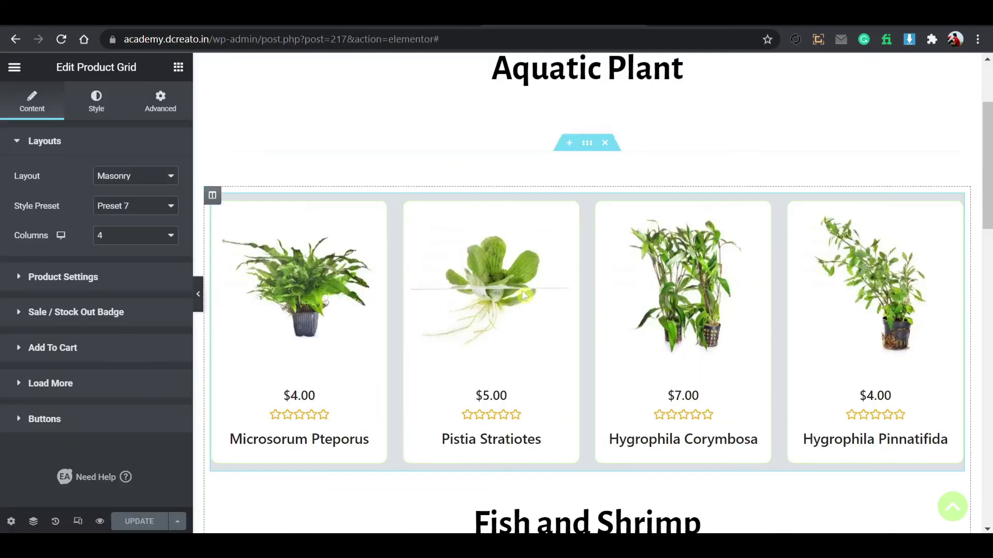
{"action": "scroll", "coordinate": [526, 297], "scroll_direction": "down", "scroll_amount": 5}
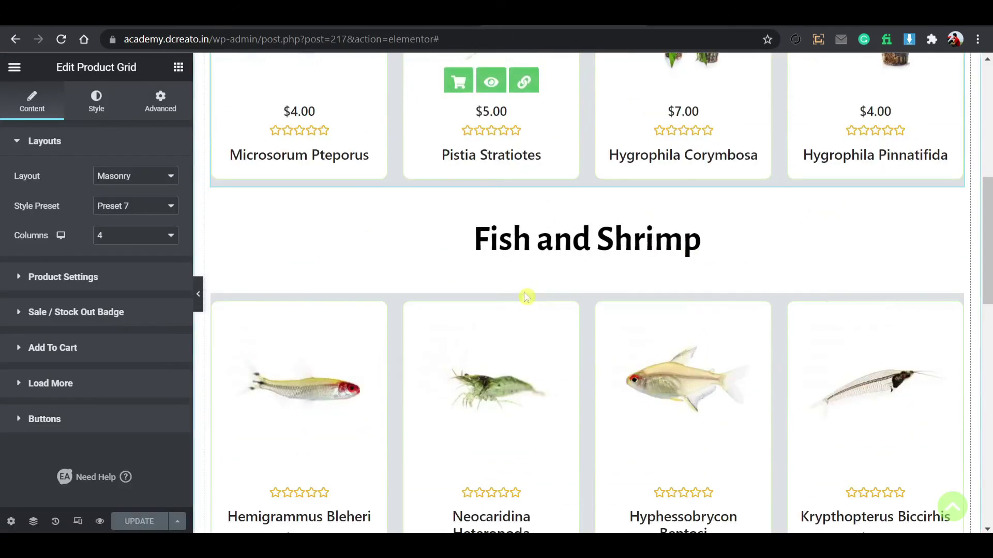
{"action": "scroll", "coordinate": [543, 282], "scroll_direction": "down", "scroll_amount": 4}
{"action": "scroll", "coordinate": [563, 277], "scroll_direction": "up", "scroll_amount": 9}
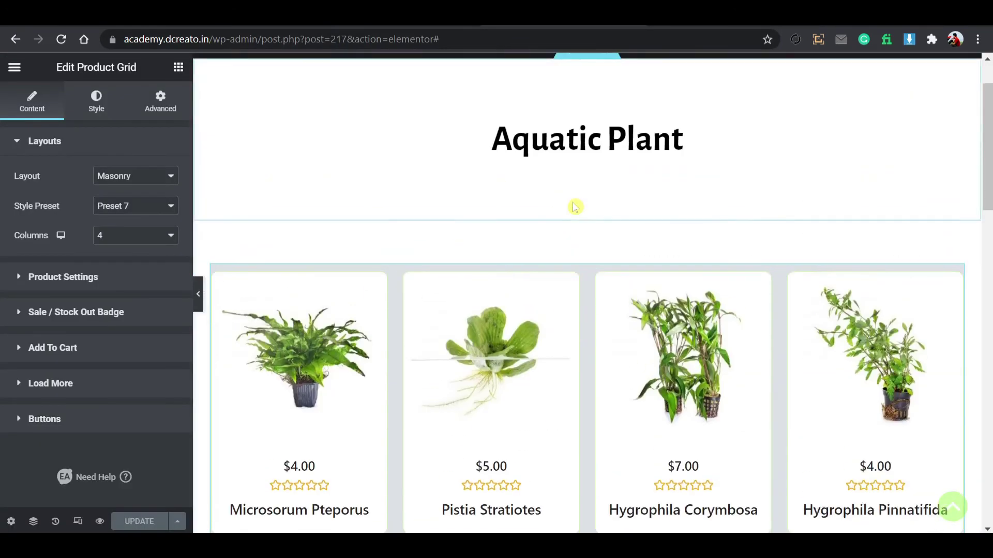
{"action": "scroll", "coordinate": [594, 289], "scroll_direction": "down", "scroll_amount": 1}
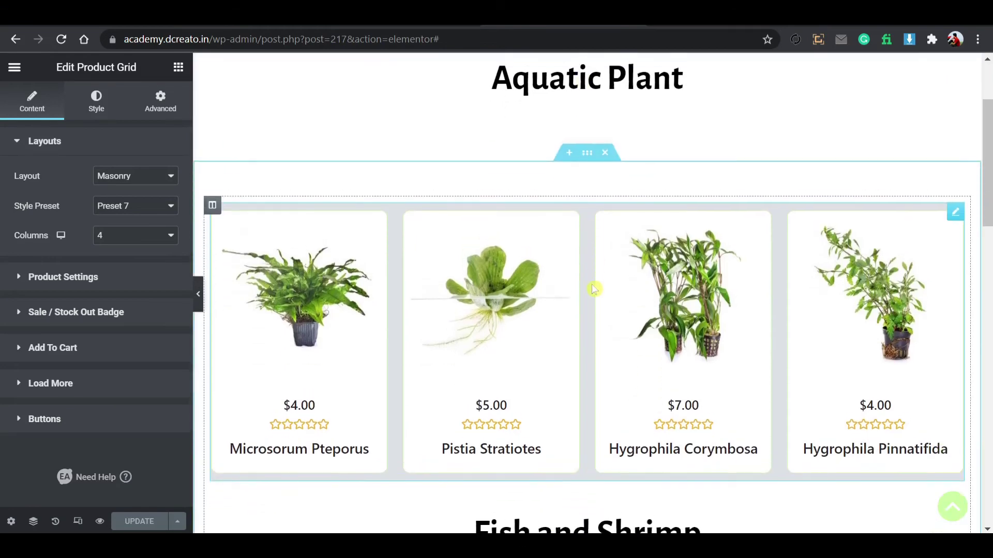
{"action": "scroll", "coordinate": [599, 232], "scroll_direction": "up", "scroll_amount": 1}
{"action": "scroll", "coordinate": [610, 178], "scroll_direction": "down", "scroll_amount": 9}
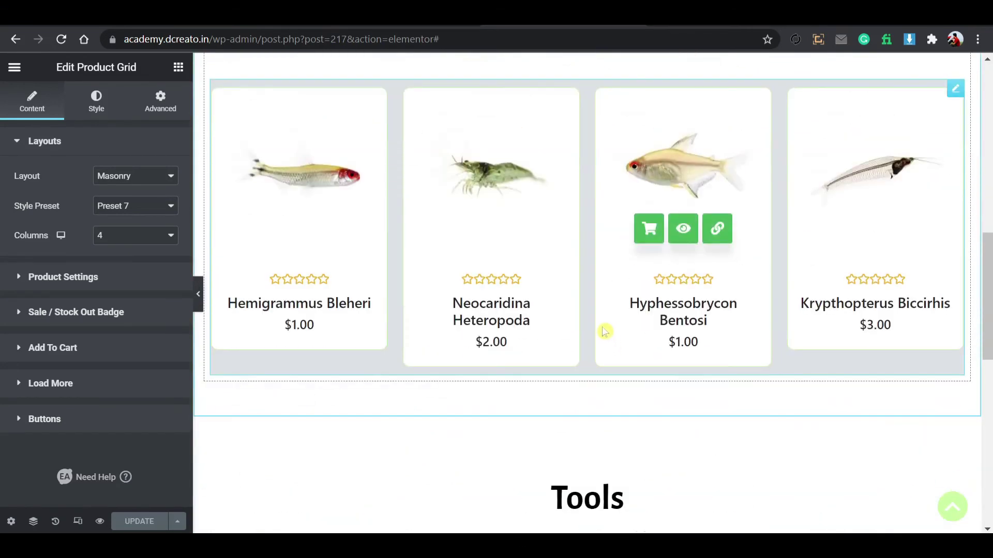
{"action": "scroll", "coordinate": [605, 331], "scroll_direction": "down", "scroll_amount": 3}
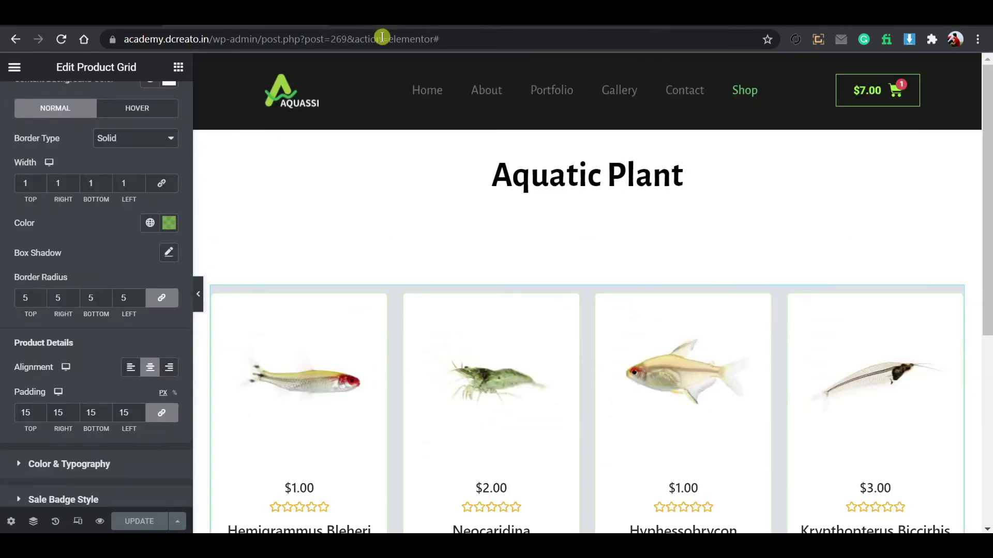
Step: Add an empty single-column section below the product grid on the new shop page
{"action": "scroll", "coordinate": [587, 317], "scroll_direction": "down", "scroll_amount": 4}
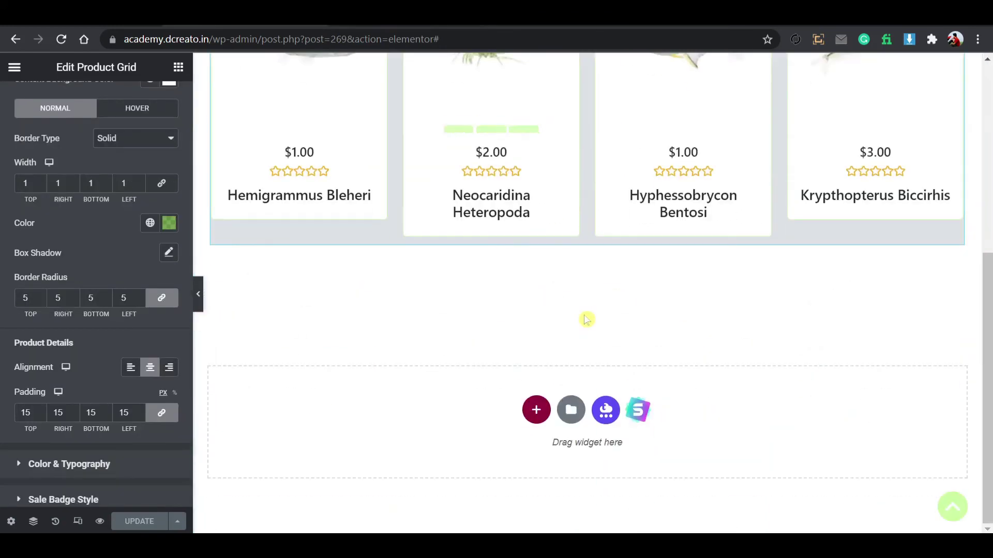
{"action": "left_click", "coordinate": [537, 410]}
{"action": "left_click", "coordinate": [413, 441]}
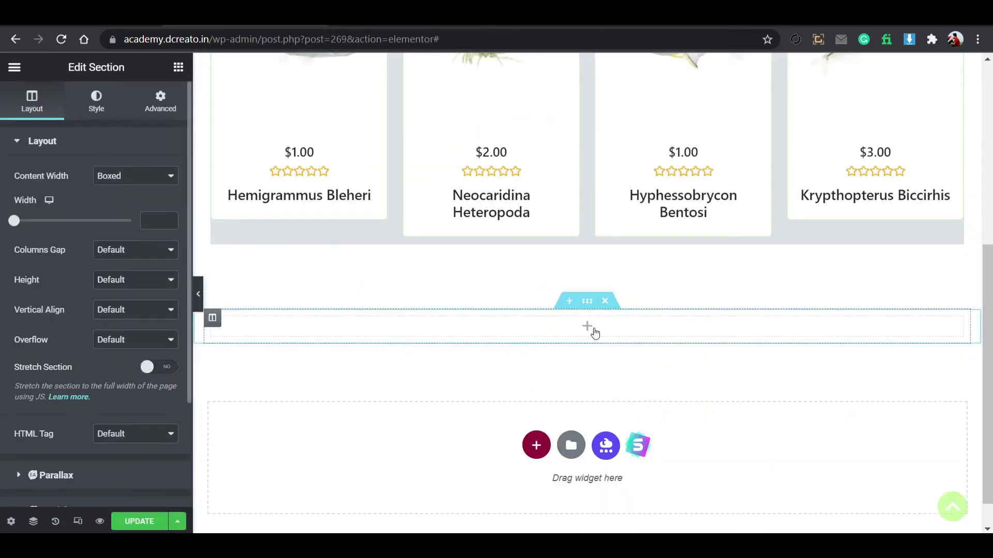
Step: Search the widget library for "product" and look through the matching product widgets
{"action": "left_click", "coordinate": [593, 329]}
{"action": "type", "text": "proct"}
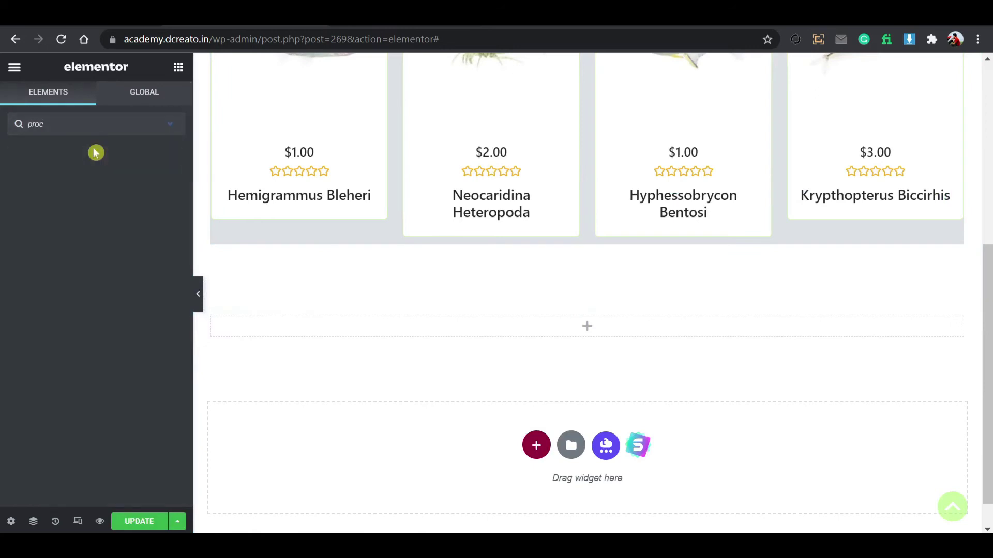
{"action": "key", "text": "BackSpace"}
{"action": "type", "text": "duct"}
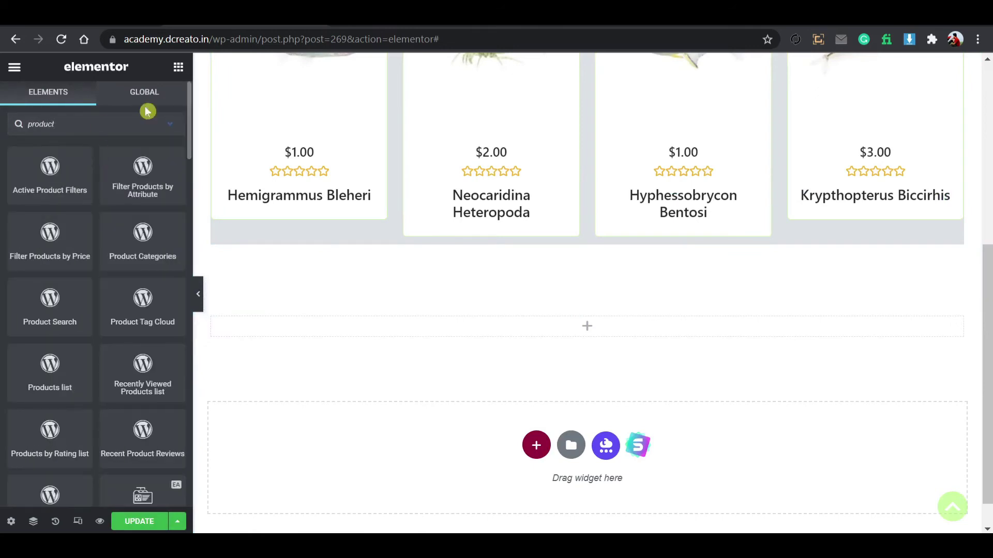
{"action": "scroll", "coordinate": [102, 300], "scroll_direction": "down", "scroll_amount": 5}
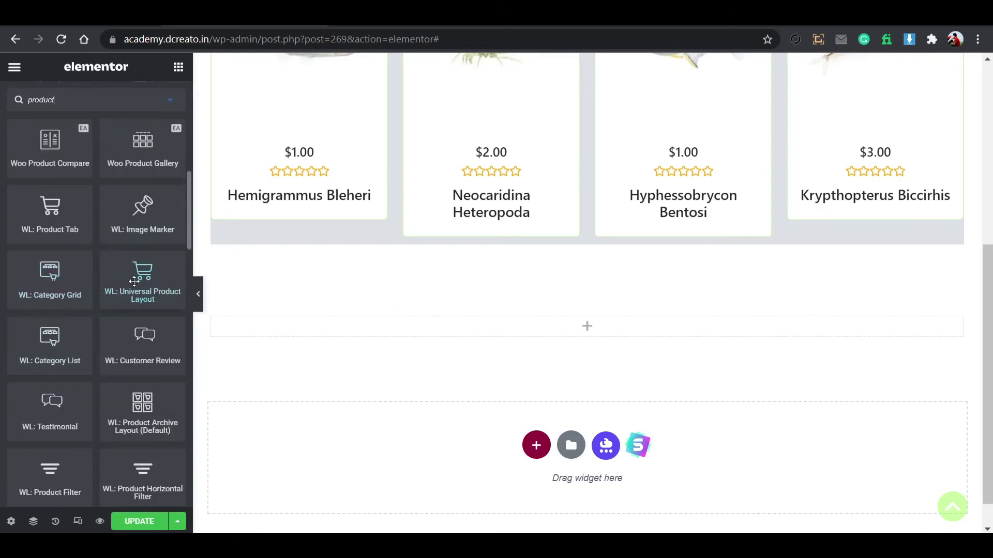
{"action": "scroll", "coordinate": [129, 292], "scroll_direction": "up", "scroll_amount": 10}
{"action": "scroll", "coordinate": [93, 304], "scroll_direction": "down", "scroll_amount": 6}
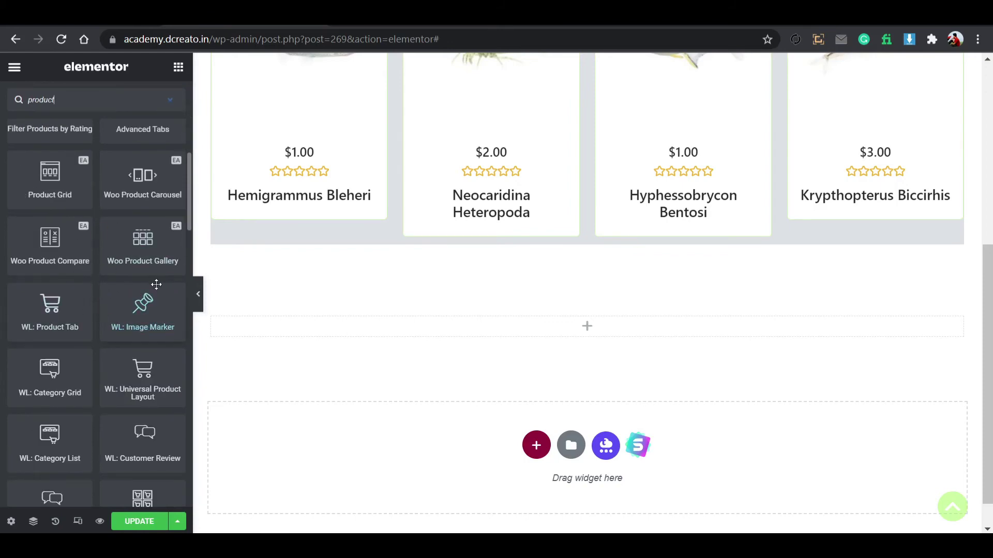
{"action": "scroll", "coordinate": [156, 284], "scroll_direction": "down", "scroll_amount": 12}
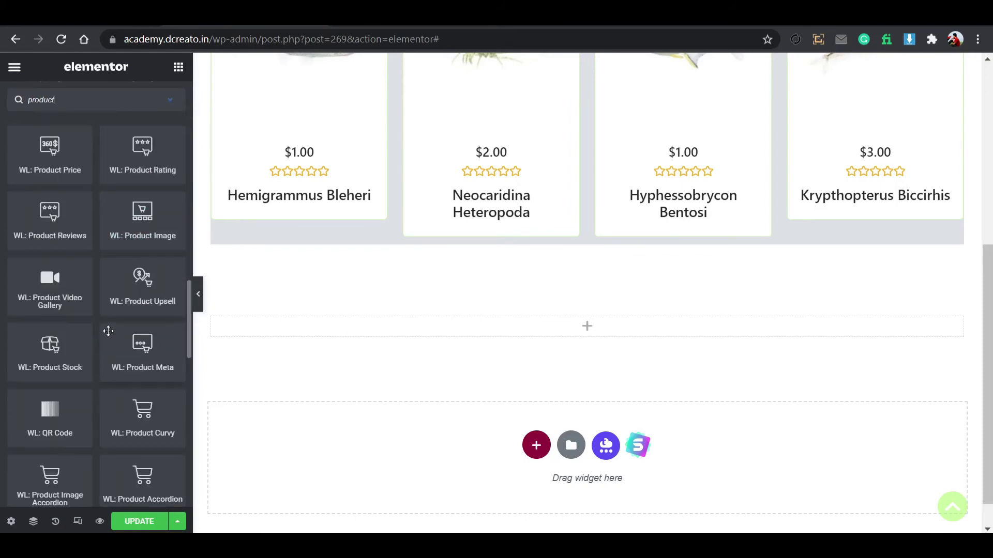
{"action": "scroll", "coordinate": [111, 329], "scroll_direction": "up", "scroll_amount": 15}
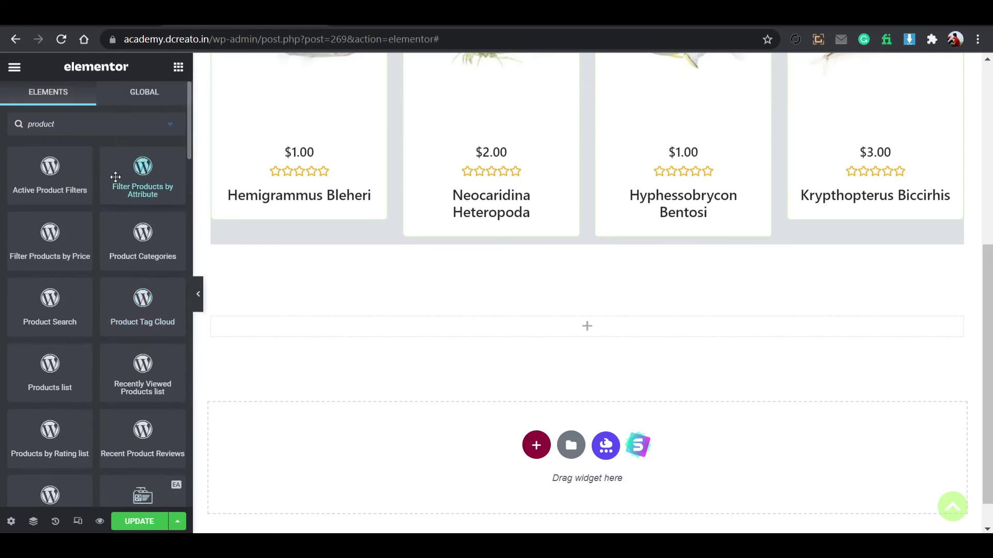
Step: Clear the widget search and collapse the Basic, Pro and General widget categories
{"action": "left_click", "coordinate": [172, 130]}
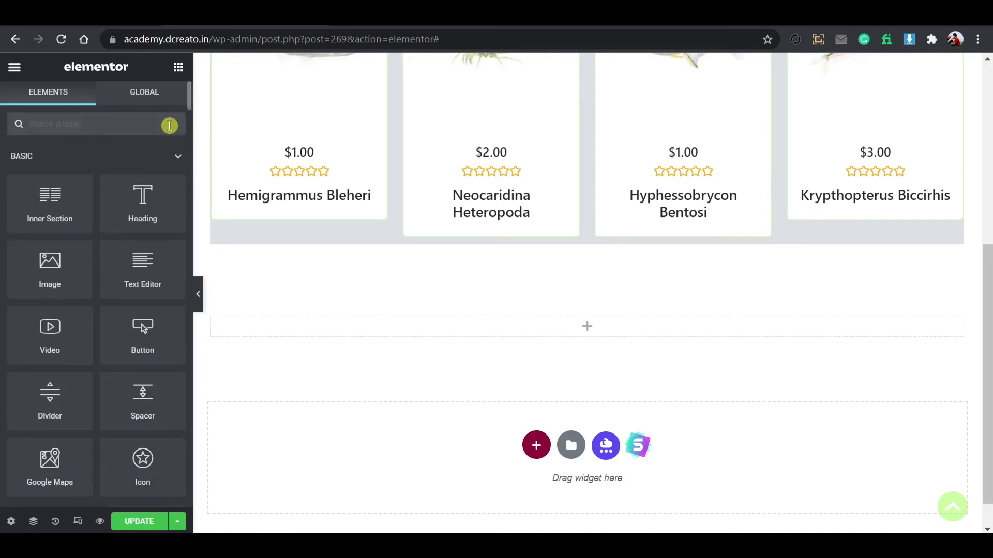
{"action": "left_click", "coordinate": [177, 159]}
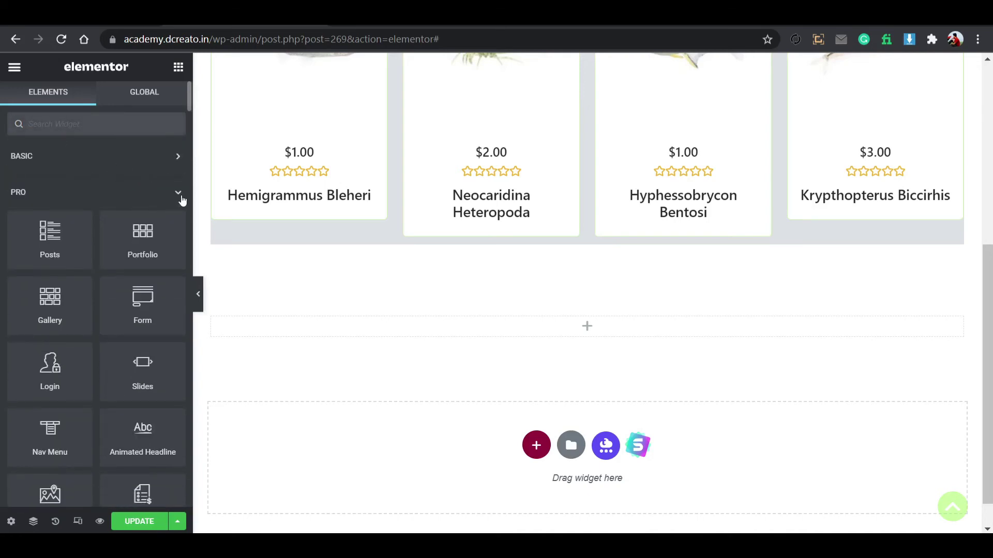
{"action": "left_click", "coordinate": [178, 194]}
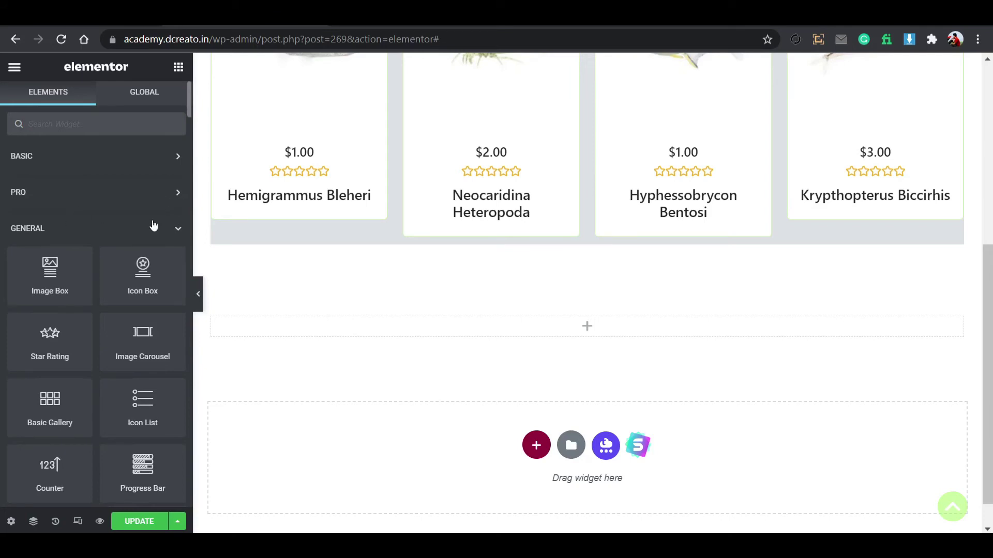
{"action": "left_click", "coordinate": [178, 231]}
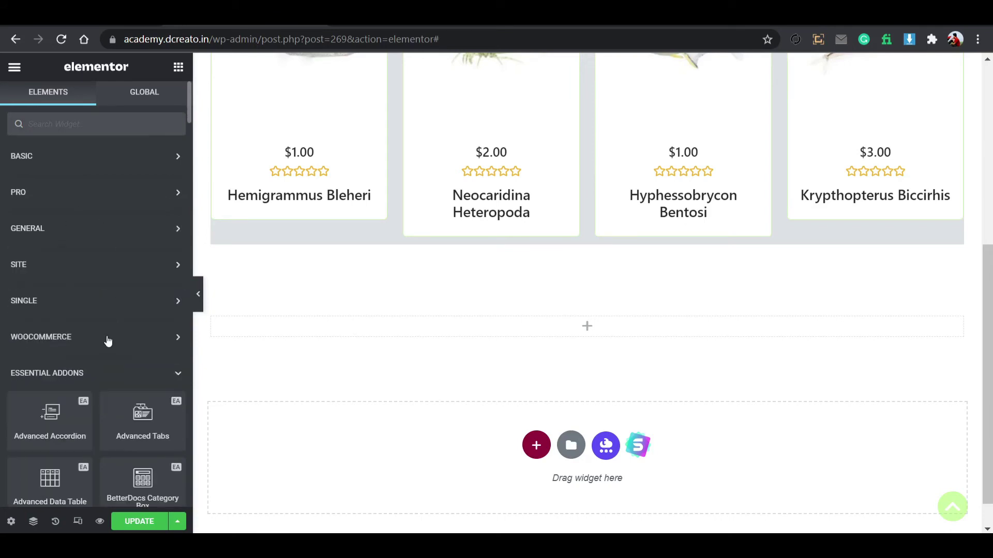
Step: Look through the whole Essential Addons widget category, from Advanced Accordion to the locked Woo product widgets
{"action": "scroll", "coordinate": [138, 380], "scroll_direction": "down", "scroll_amount": 4}
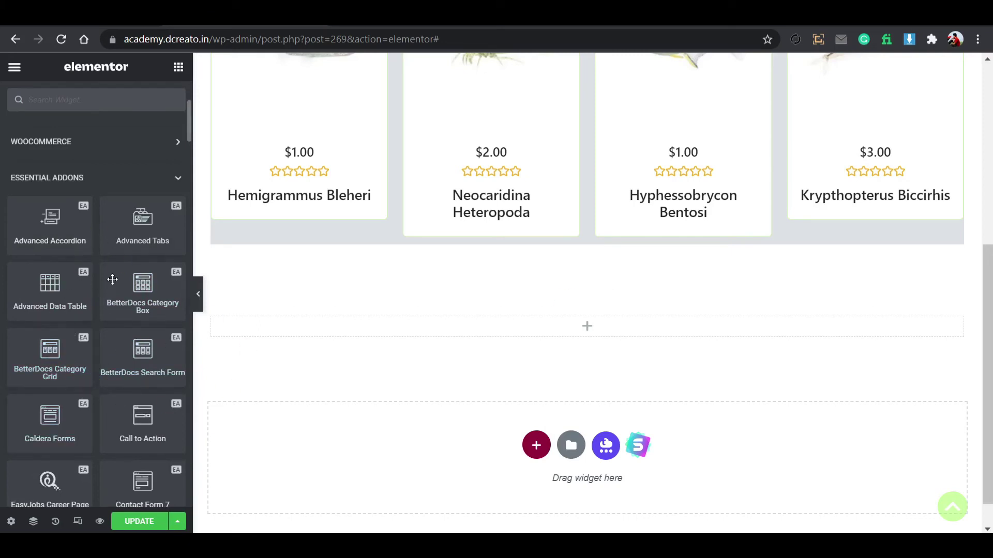
{"action": "scroll", "coordinate": [82, 398], "scroll_direction": "down", "scroll_amount": 5}
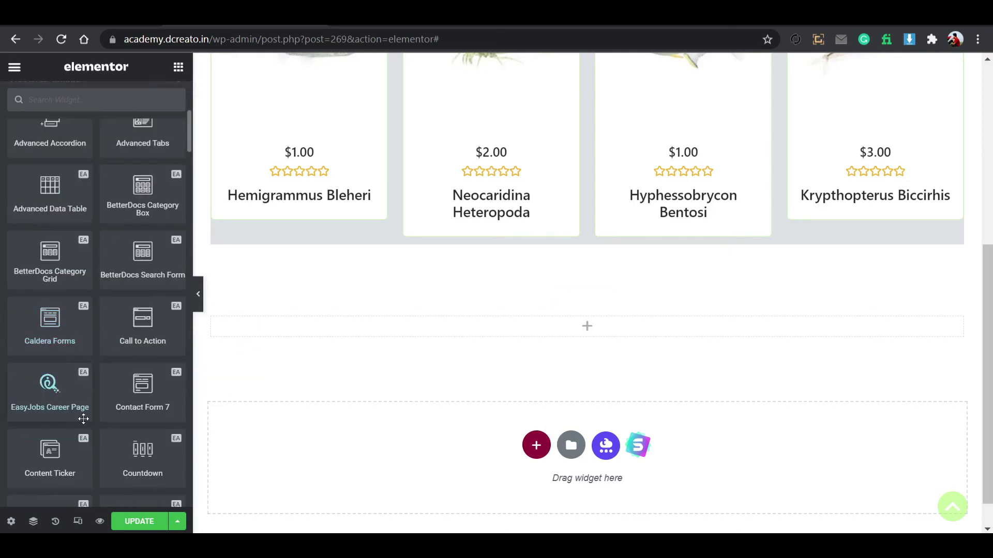
{"action": "scroll", "coordinate": [104, 349], "scroll_direction": "down", "scroll_amount": 2}
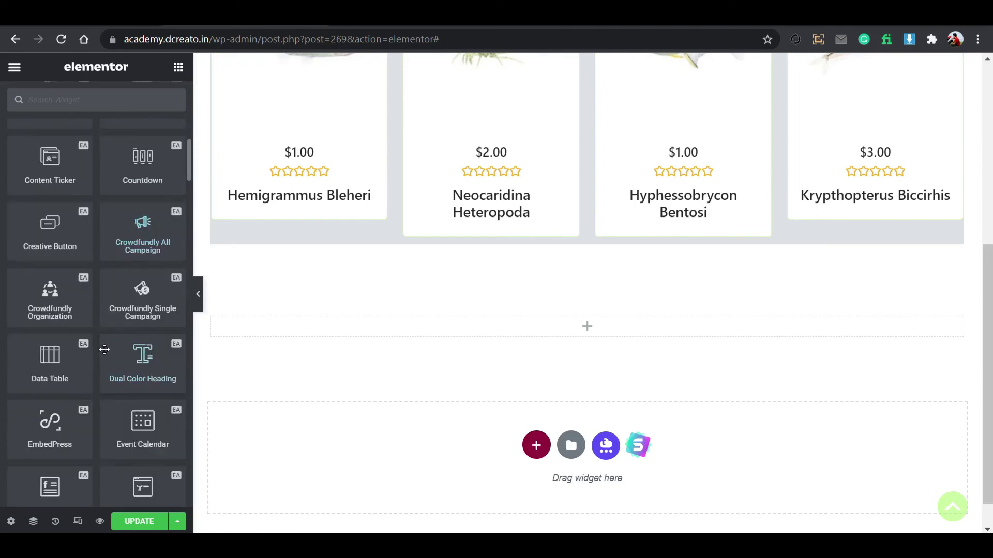
{"action": "scroll", "coordinate": [104, 350], "scroll_direction": "down", "scroll_amount": 2}
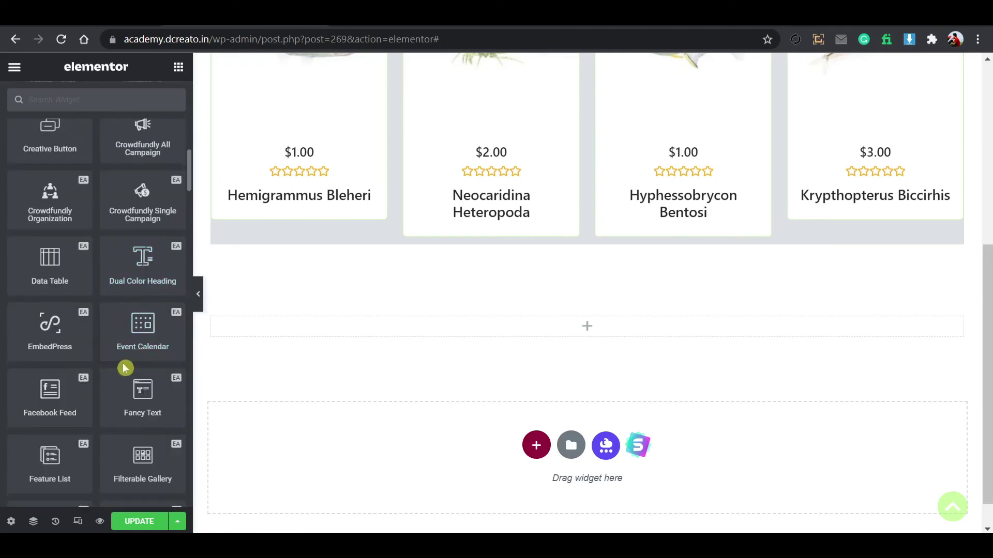
{"action": "scroll", "coordinate": [124, 367], "scroll_direction": "down", "scroll_amount": 4}
{"action": "scroll", "coordinate": [98, 336], "scroll_direction": "down", "scroll_amount": 4}
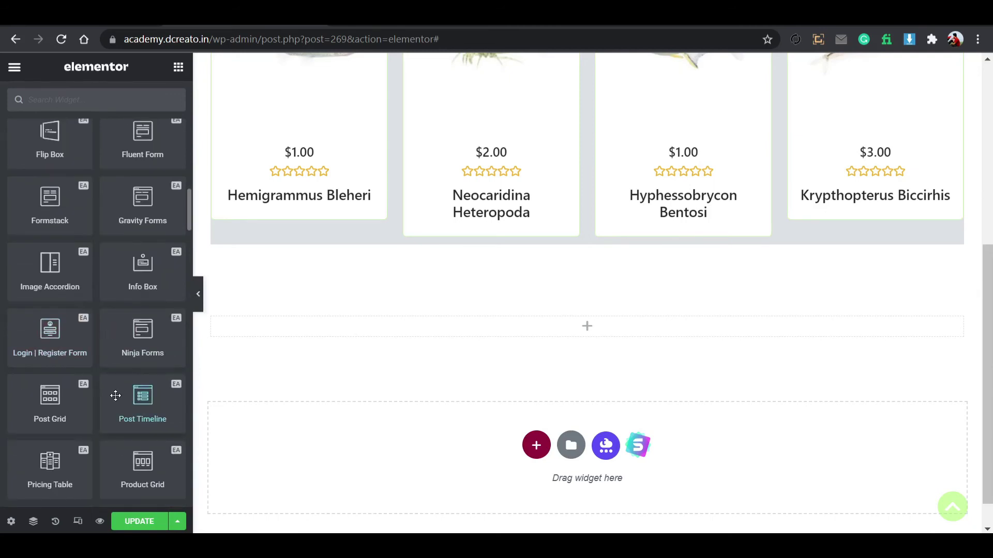
{"action": "scroll", "coordinate": [104, 359], "scroll_direction": "down", "scroll_amount": 6}
{"action": "scroll", "coordinate": [117, 381], "scroll_direction": "down", "scroll_amount": 2}
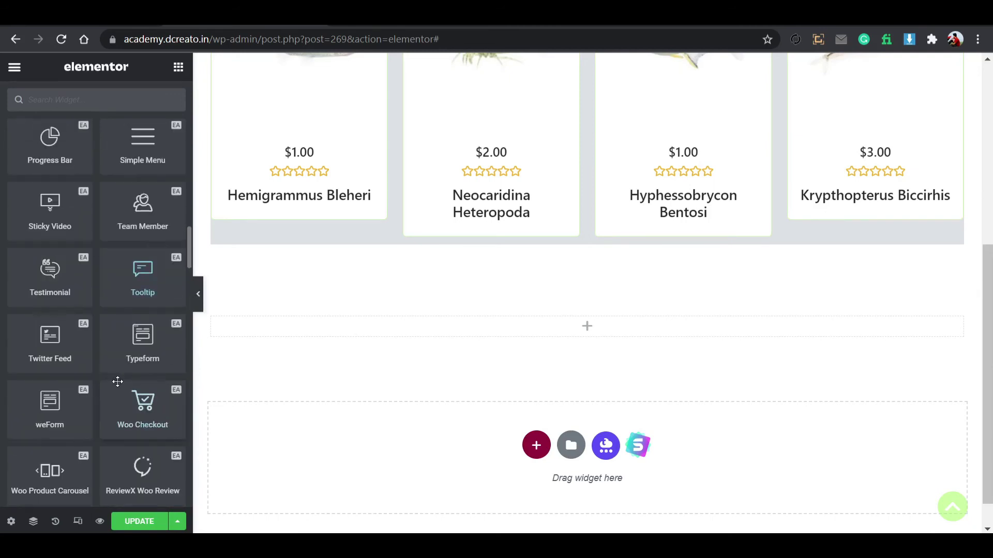
{"action": "scroll", "coordinate": [117, 382], "scroll_direction": "down", "scroll_amount": 2}
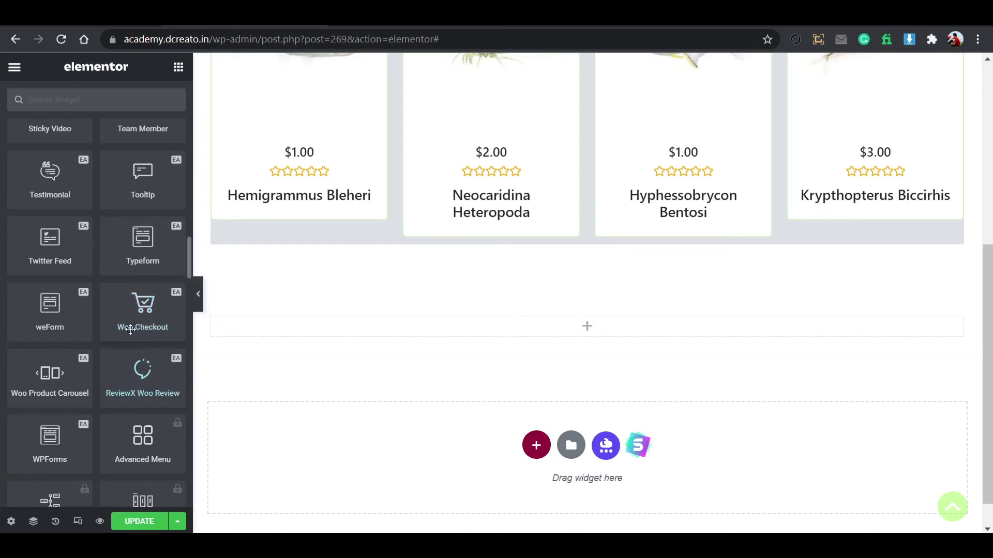
{"action": "scroll", "coordinate": [89, 373], "scroll_direction": "down", "scroll_amount": 4}
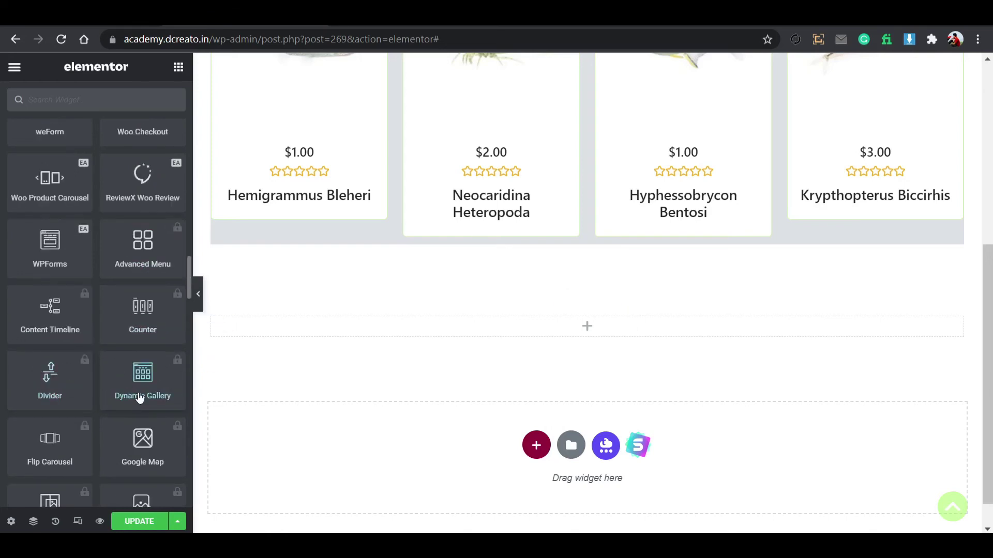
{"action": "scroll", "coordinate": [78, 382], "scroll_direction": "down", "scroll_amount": 3}
{"action": "scroll", "coordinate": [103, 409], "scroll_direction": "down", "scroll_amount": 3}
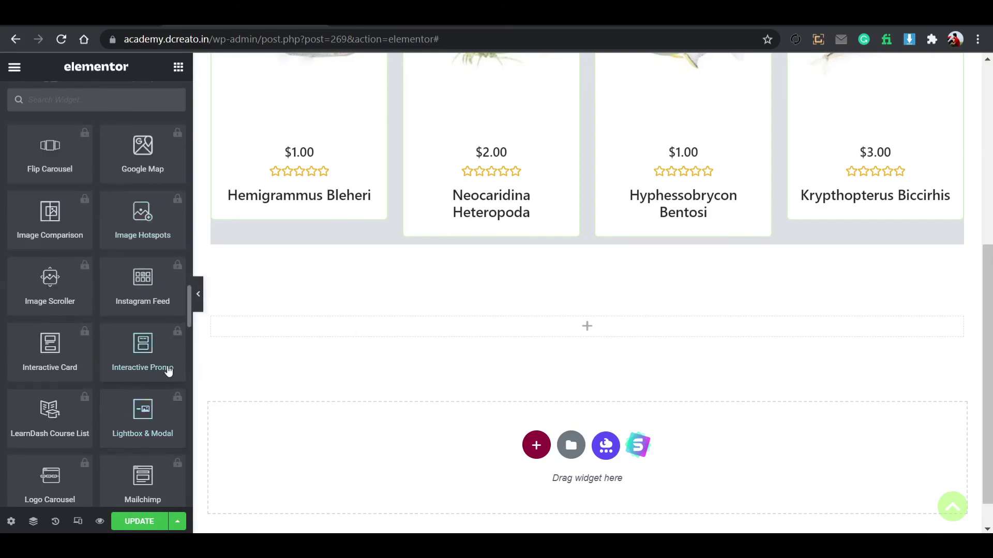
{"action": "scroll", "coordinate": [120, 395], "scroll_direction": "down", "scroll_amount": 12}
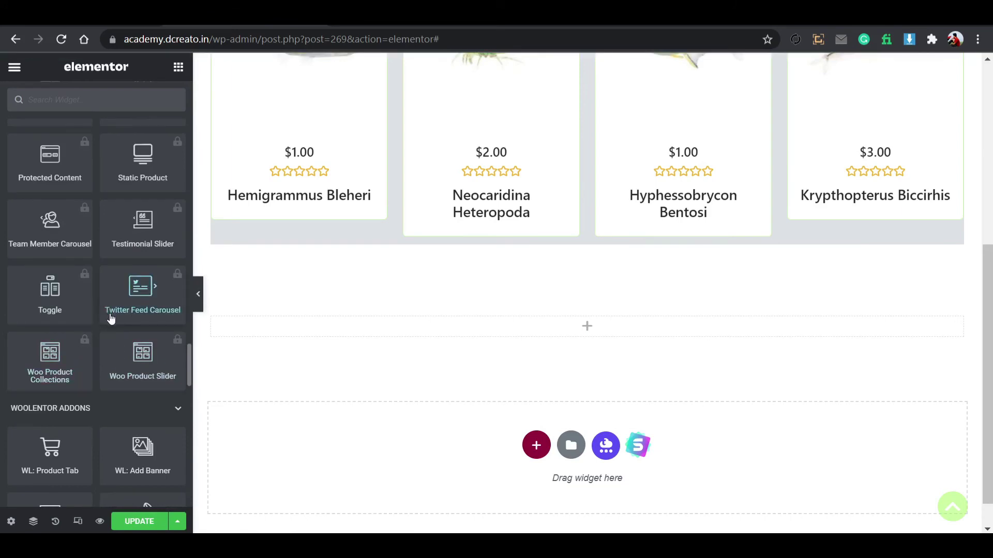
Step: Search the widget library for "product grid" and place a Product Grid widget in the empty section below the fish products
{"action": "scroll", "coordinate": [110, 317], "scroll_direction": "down", "scroll_amount": 5}
{"action": "scroll", "coordinate": [110, 315], "scroll_direction": "up", "scroll_amount": 9}
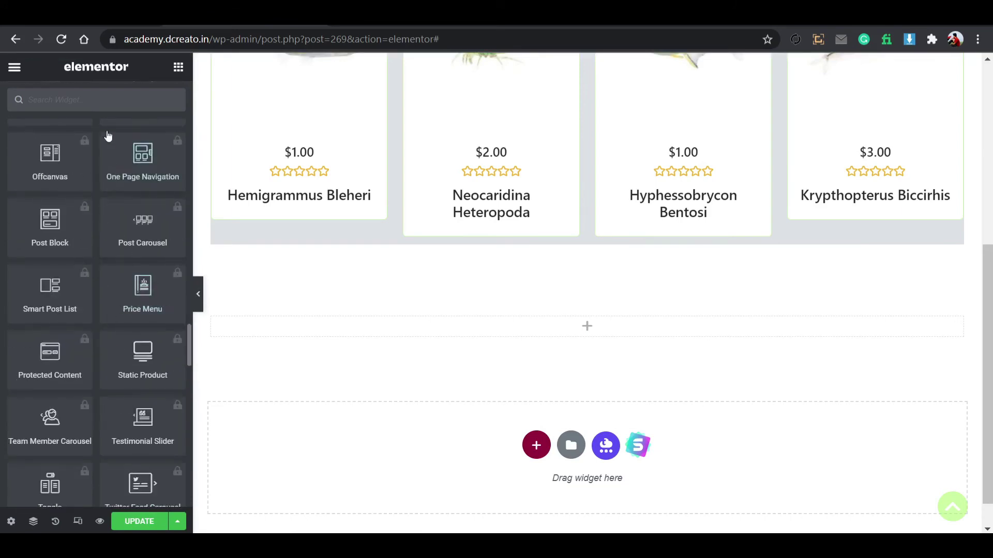
{"action": "left_click", "coordinate": [104, 94]}
{"action": "type", "text": "pro"}
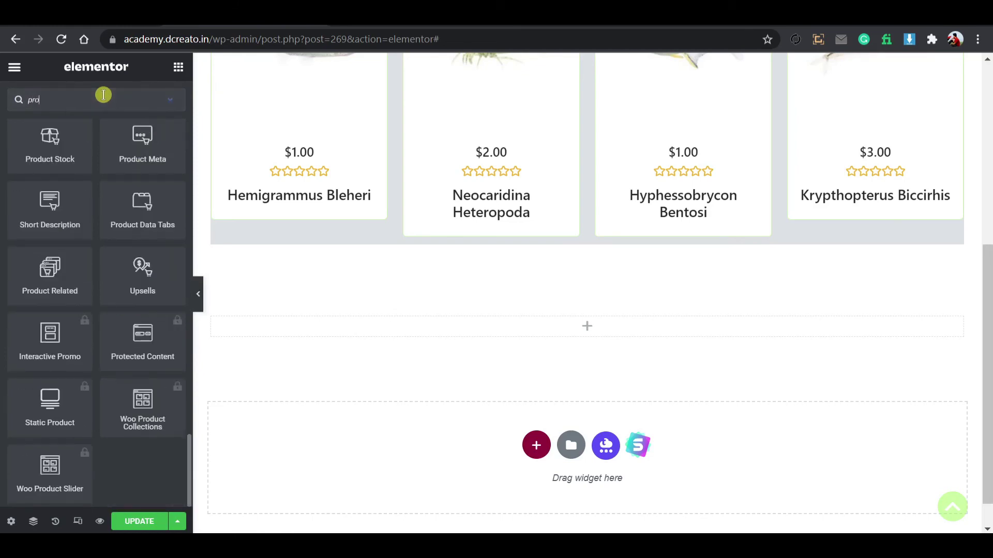
{"action": "type", "text": "duct grid"}
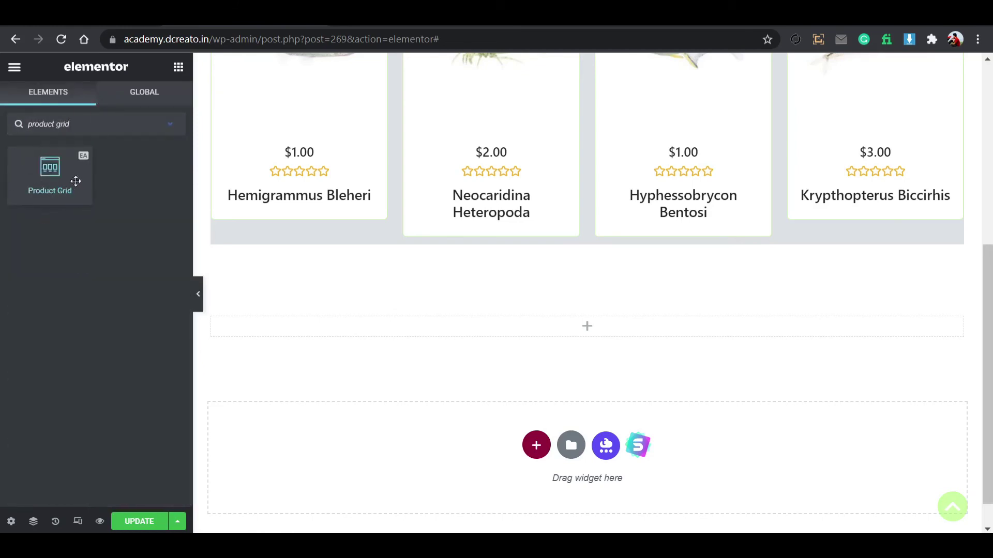
{"action": "left_click_drag", "start_coordinate": [57, 180], "coordinate": [618, 332]}
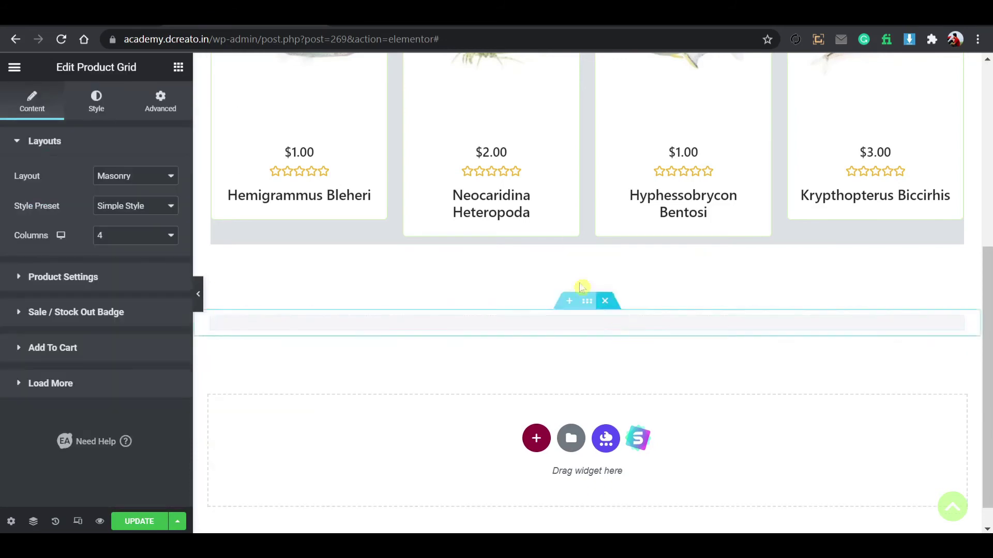
Step: Restrict the new product grid to the Tools product category in its product settings
{"action": "left_click", "coordinate": [117, 282]}
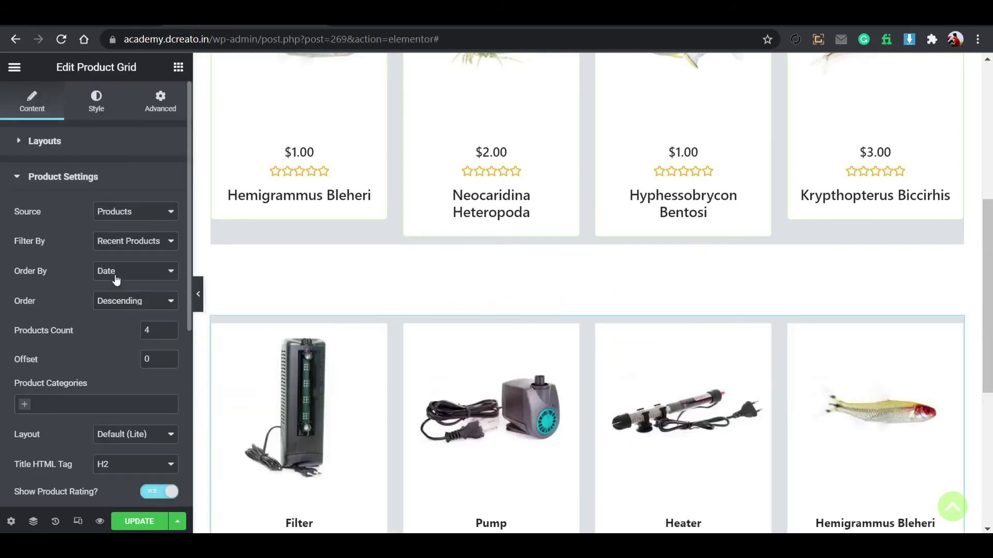
{"action": "left_click", "coordinate": [31, 412]}
{"action": "scroll", "coordinate": [51, 406], "scroll_direction": "down", "scroll_amount": 2}
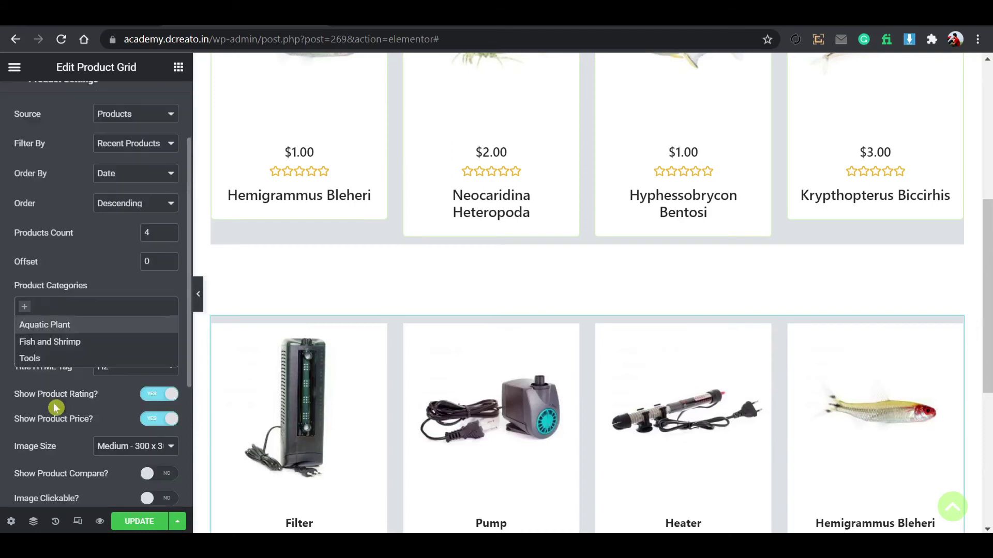
{"action": "left_click", "coordinate": [56, 358]}
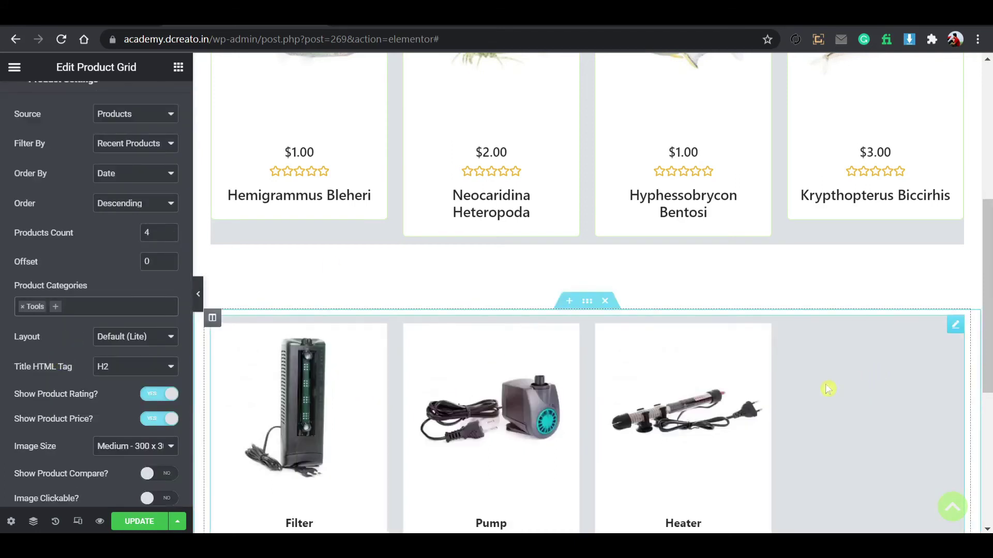
Step: Check the Tools product grid and delete the section that holds it from the page
{"action": "scroll", "coordinate": [690, 398], "scroll_direction": "down", "scroll_amount": 4}
{"action": "scroll", "coordinate": [620, 322], "scroll_direction": "up", "scroll_amount": 3}
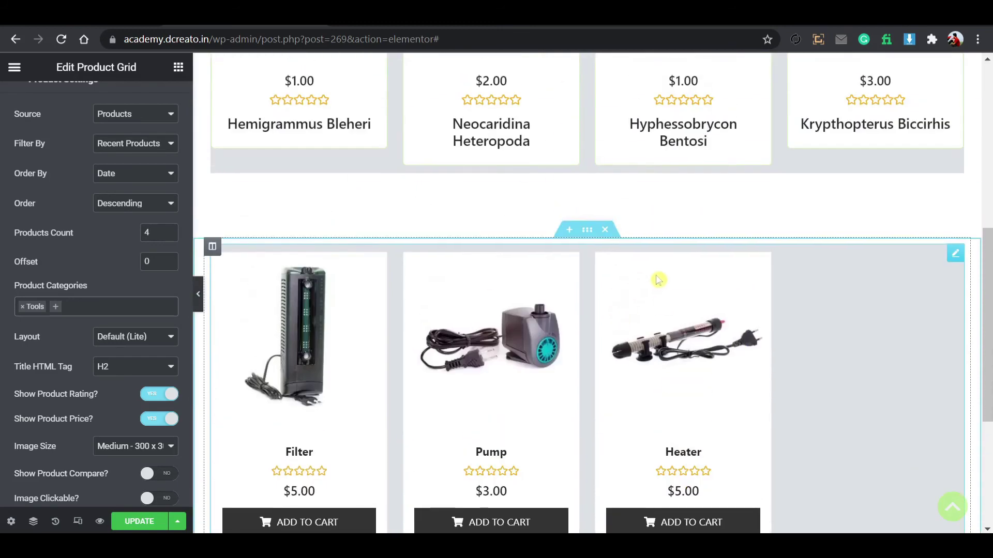
{"action": "left_click", "coordinate": [605, 236]}
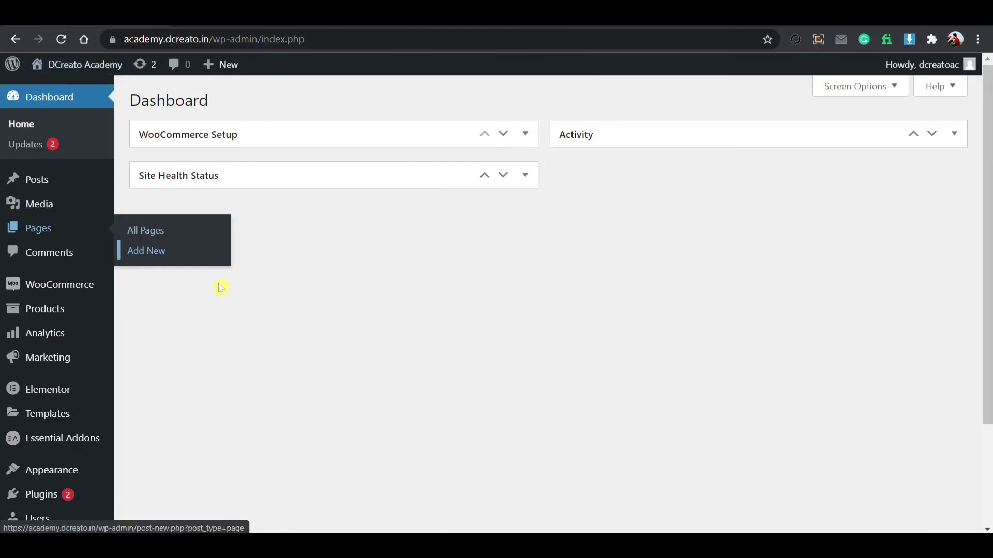
Step: Open the full WooCommerce product list from the WordPress dashboard, look through it and move the Filter product to the trash
{"action": "mouse_move", "coordinate": [66, 280]}
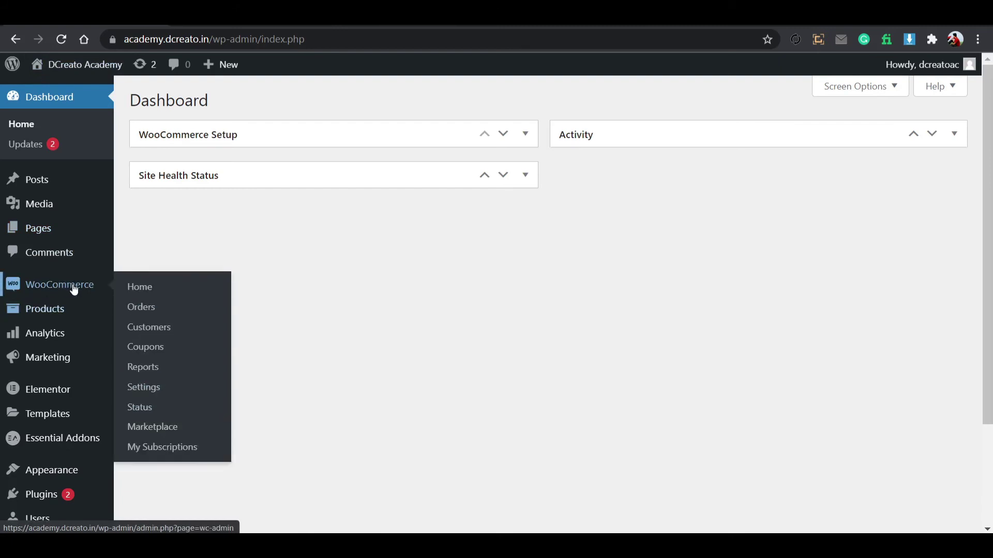
{"action": "mouse_move", "coordinate": [70, 308]}
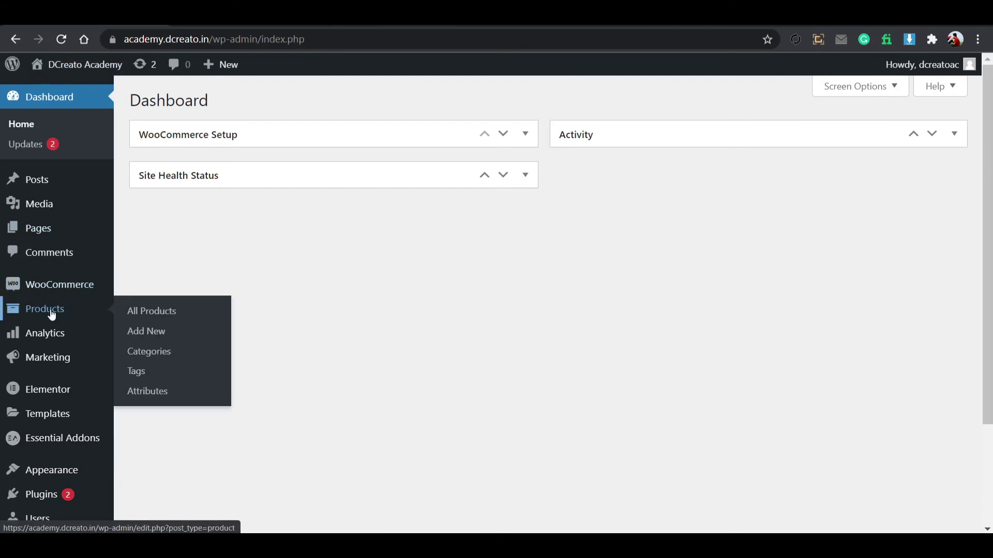
{"action": "left_click", "coordinate": [159, 322]}
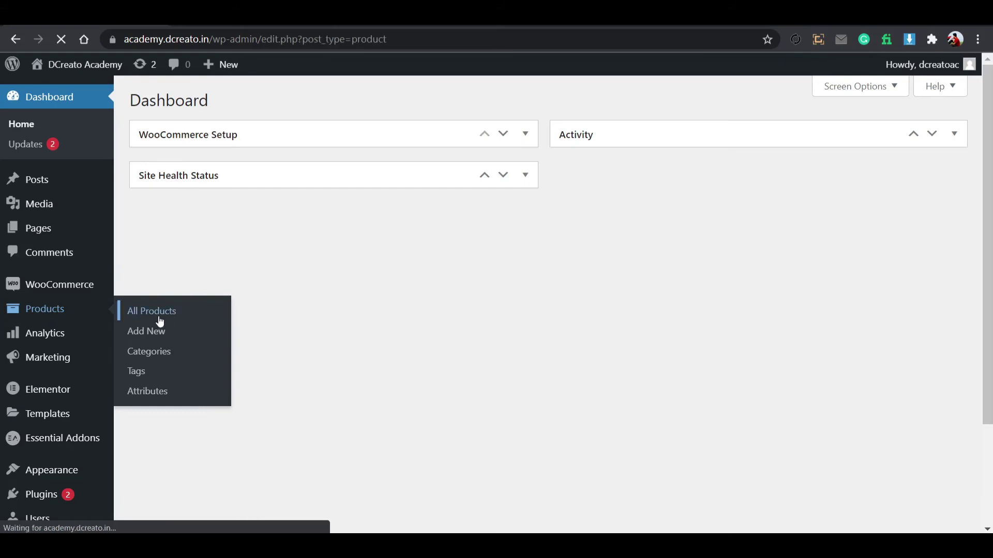
{"action": "scroll", "coordinate": [517, 336], "scroll_direction": "down", "scroll_amount": 7}
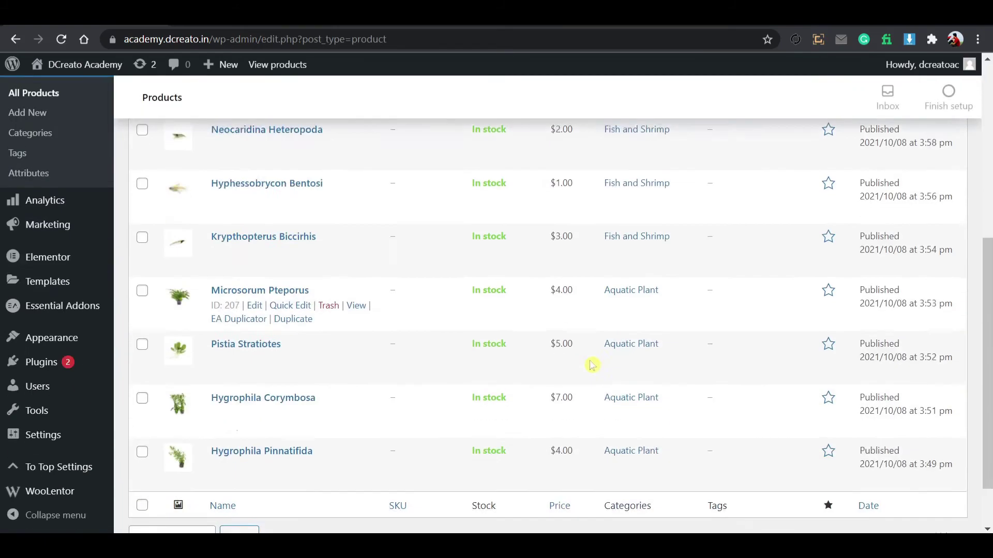
{"action": "scroll", "coordinate": [498, 293], "scroll_direction": "up", "scroll_amount": 7}
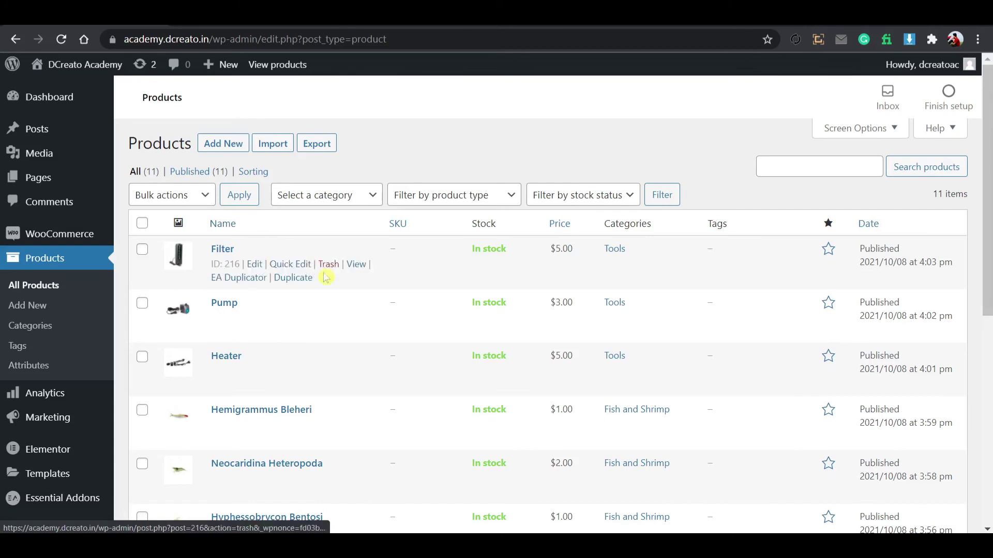
{"action": "left_click", "coordinate": [329, 264]}
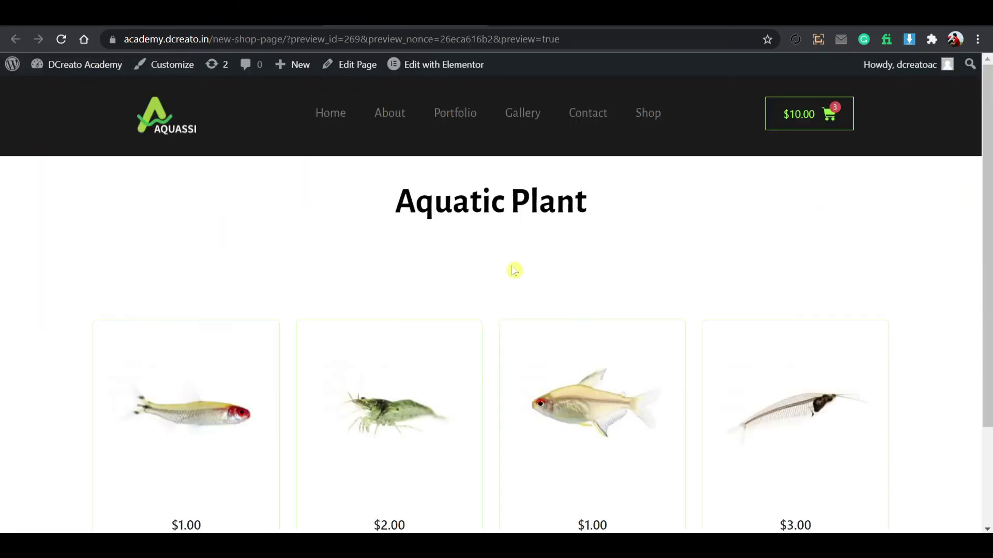
Step: Look through the new shop page's preview and the Tools grid and footer of the earlier shop page in the editor
{"action": "scroll", "coordinate": [514, 270], "scroll_direction": "down", "scroll_amount": 3}
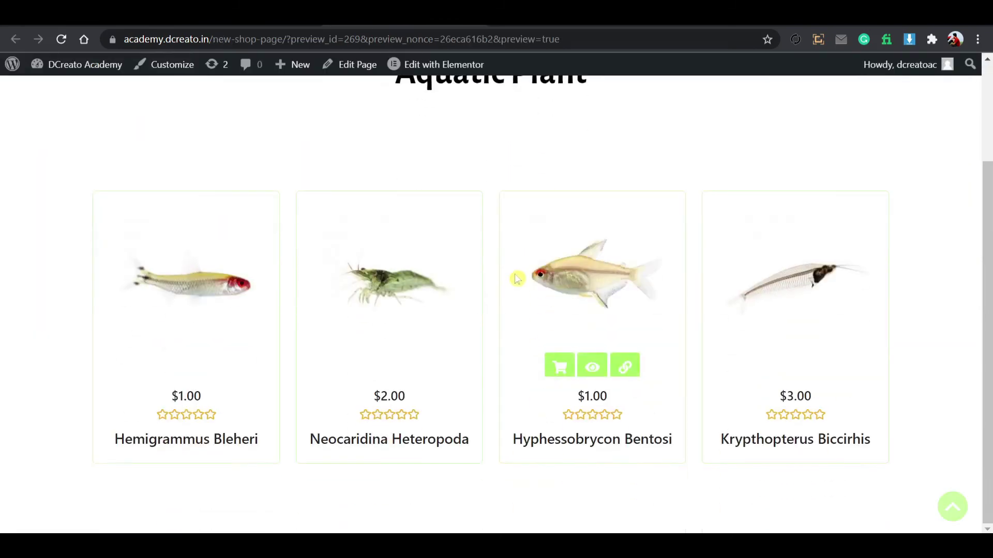
{"action": "scroll", "coordinate": [534, 73], "scroll_direction": "up", "scroll_amount": 3}
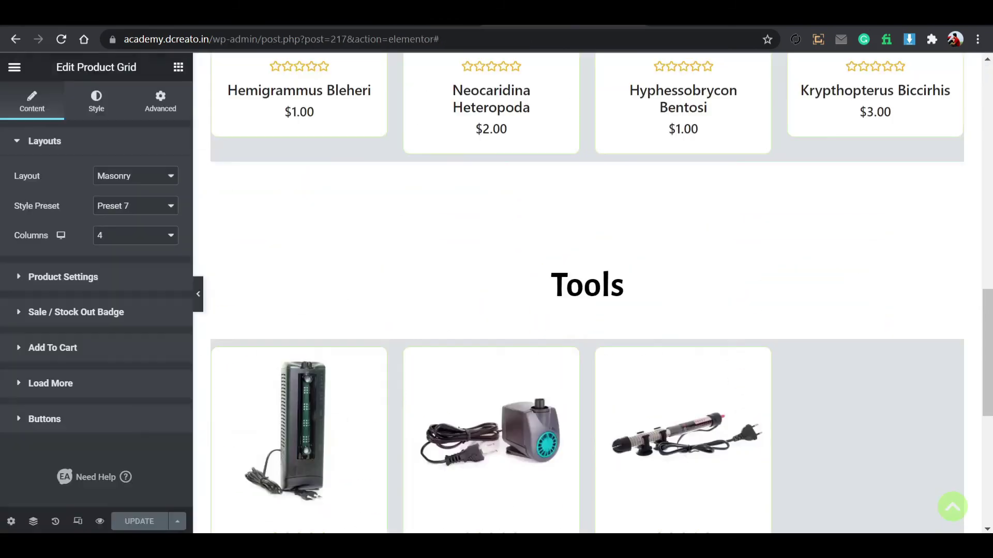
{"action": "scroll", "coordinate": [541, 373], "scroll_direction": "down", "scroll_amount": 5}
{"action": "scroll", "coordinate": [392, 266], "scroll_direction": "down", "scroll_amount": 2}
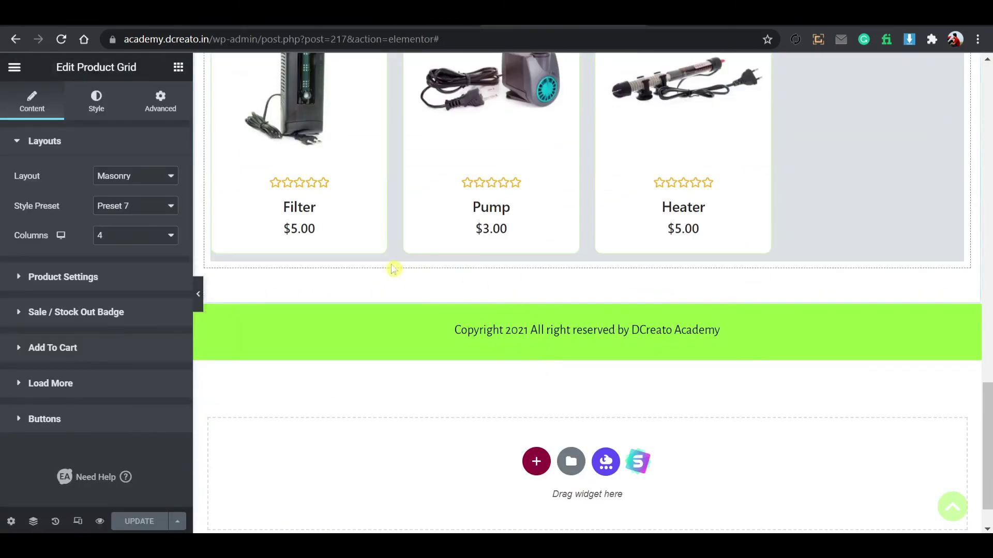
{"action": "scroll", "coordinate": [392, 266], "scroll_direction": "up", "scroll_amount": 1}
Step: Copy the product name "Filter" from the Tools grid on the live custom shop page
{"action": "left_click", "coordinate": [595, 16]}
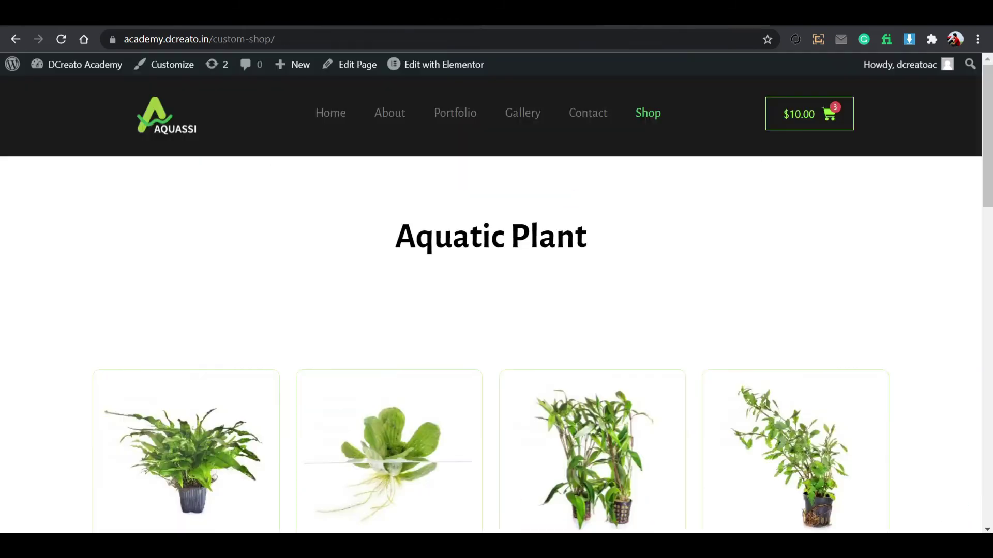
{"action": "scroll", "coordinate": [487, 321], "scroll_direction": "down", "scroll_amount": 10}
{"action": "mouse_move", "coordinate": [385, 318]}
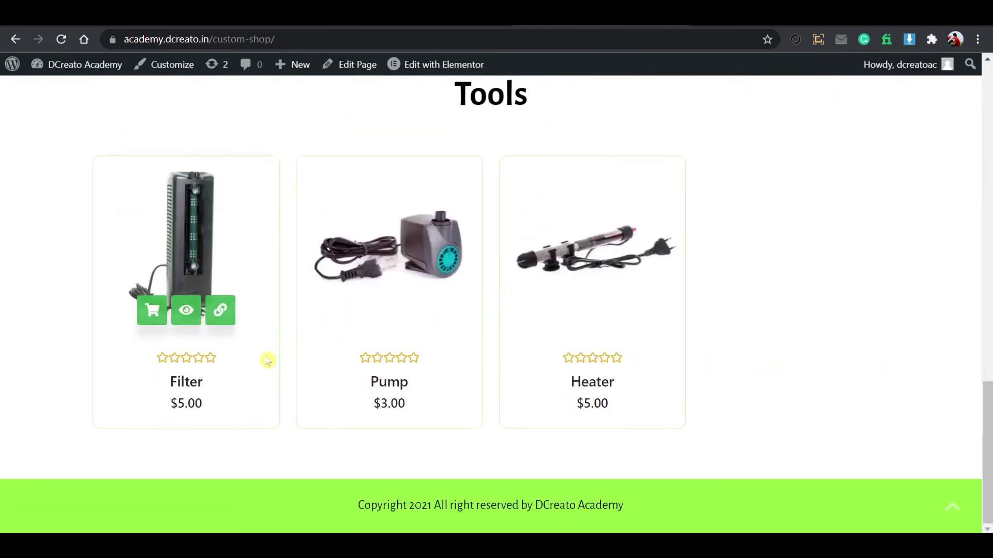
{"action": "left_click_drag", "start_coordinate": [221, 388], "coordinate": [164, 384]}
{"action": "key", "text": "ctrl+c"}
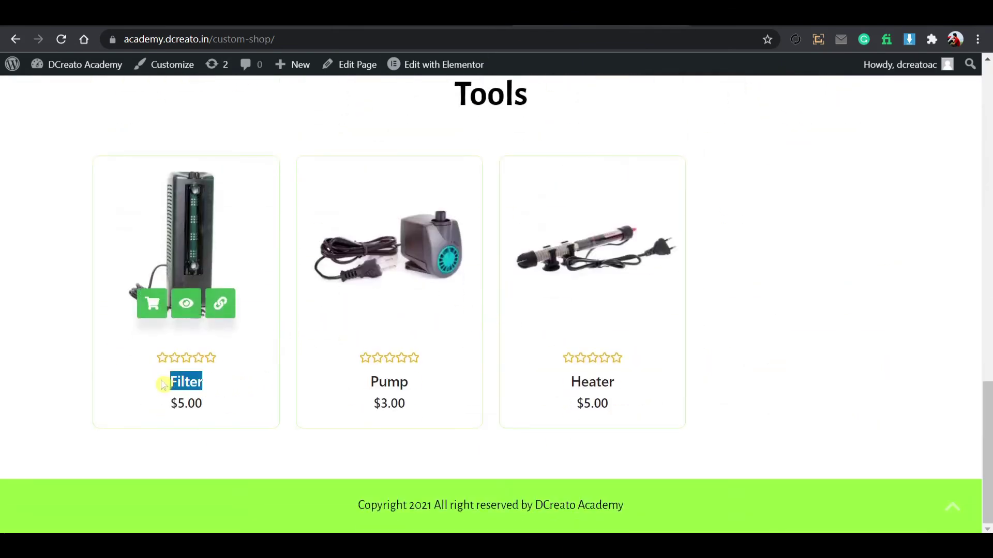
{"action": "left_click", "coordinate": [224, 433]}
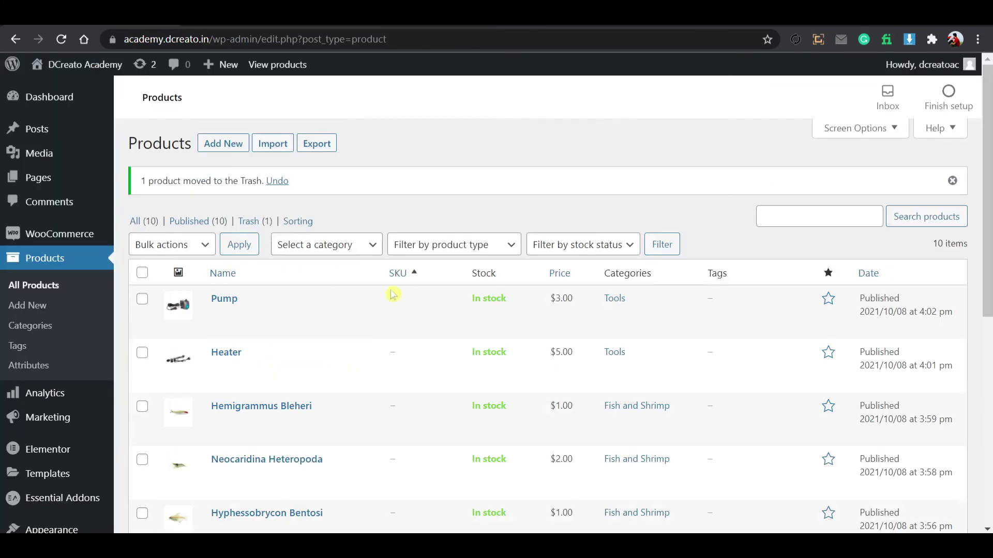
Step: Start a new WooCommerce product titled "Filter" and paste the copied name "Filter" as its main description
{"action": "left_click", "coordinate": [230, 151]}
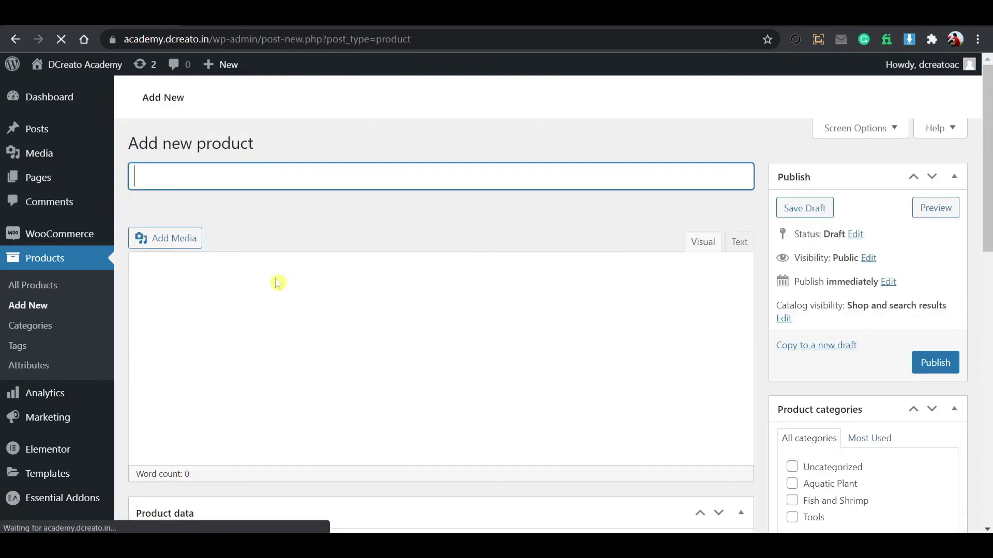
{"action": "type", "text": "Filter"}
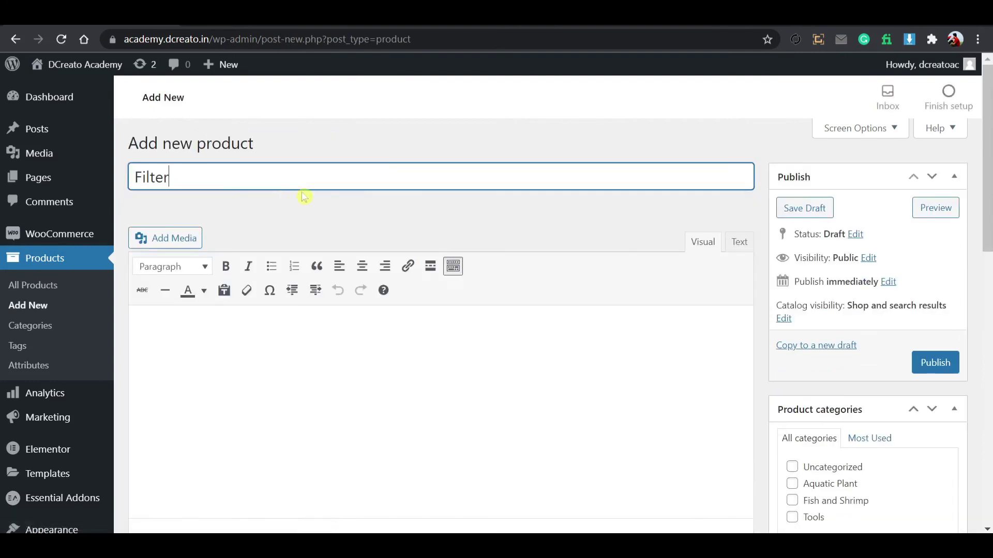
{"action": "left_click", "coordinate": [326, 340]}
{"action": "key", "text": "ctrl+v"}
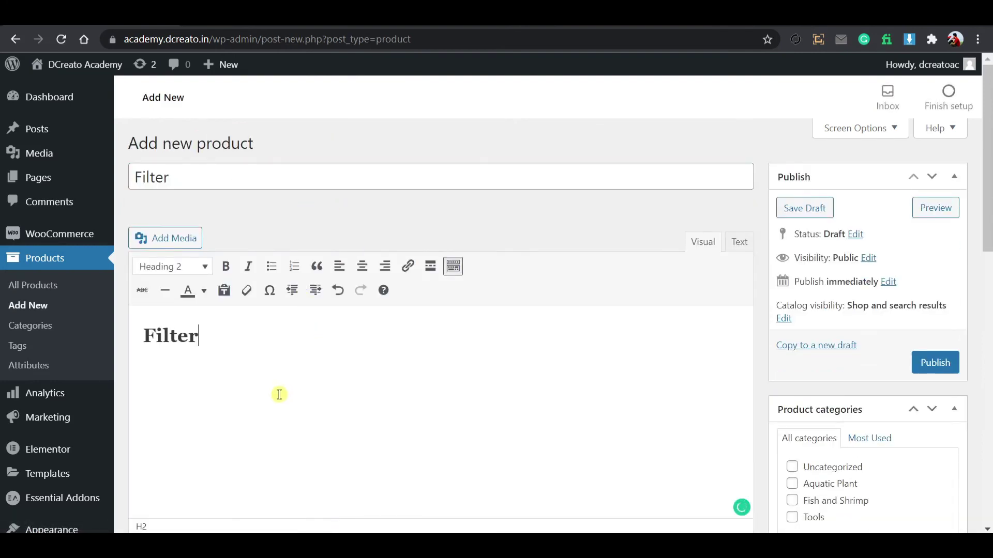
Step: Set the product's regular price to $5 and paste "Filter" as its short description
{"action": "scroll", "coordinate": [310, 372], "scroll_direction": "down", "scroll_amount": 5}
{"action": "left_click", "coordinate": [386, 341]}
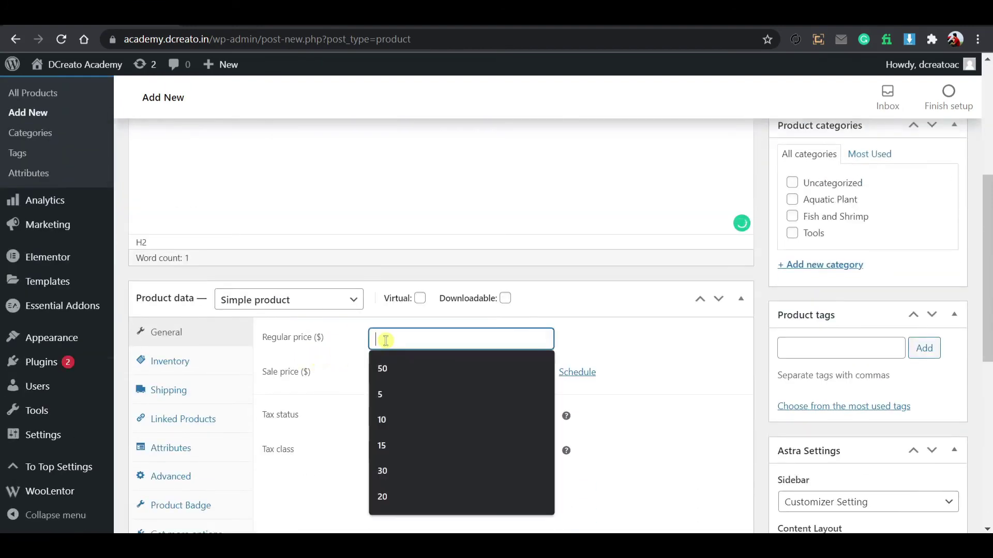
{"action": "type", "text": "5"}
{"action": "scroll", "coordinate": [331, 419], "scroll_direction": "down", "scroll_amount": 4}
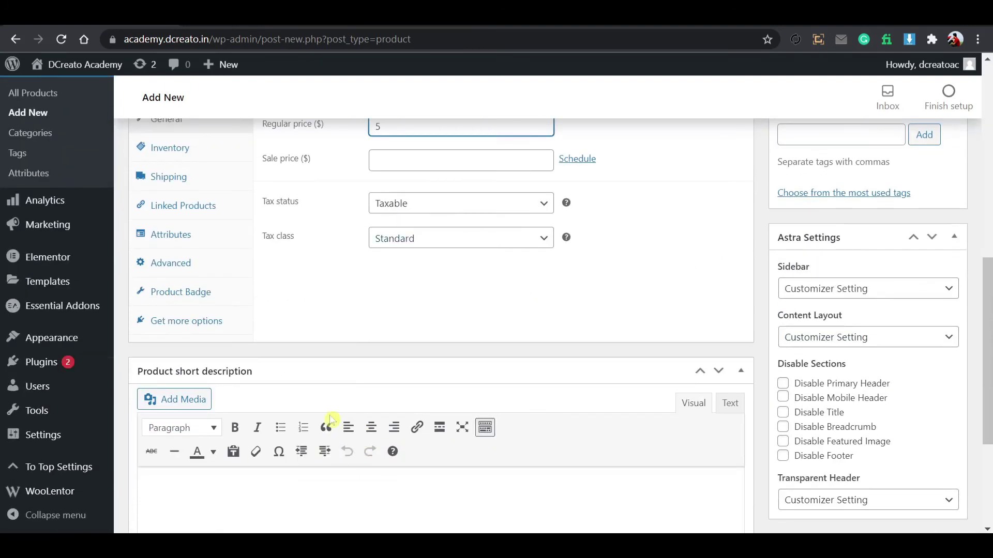
{"action": "left_click", "coordinate": [254, 471]}
{"action": "key", "text": "ctrl+v"}
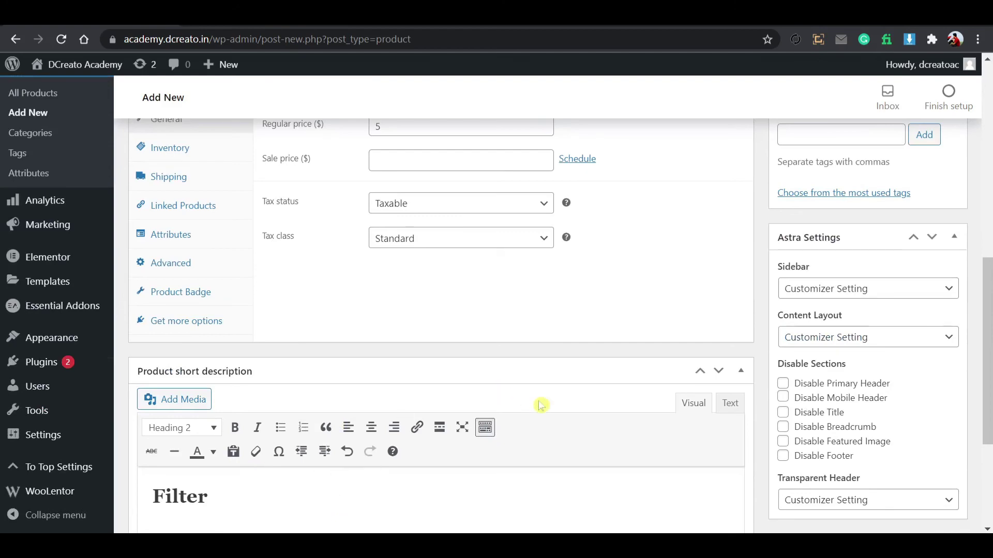
Step: Set the aquarium filter picture from the media library as the product image
{"action": "scroll", "coordinate": [749, 361], "scroll_direction": "down", "scroll_amount": 4}
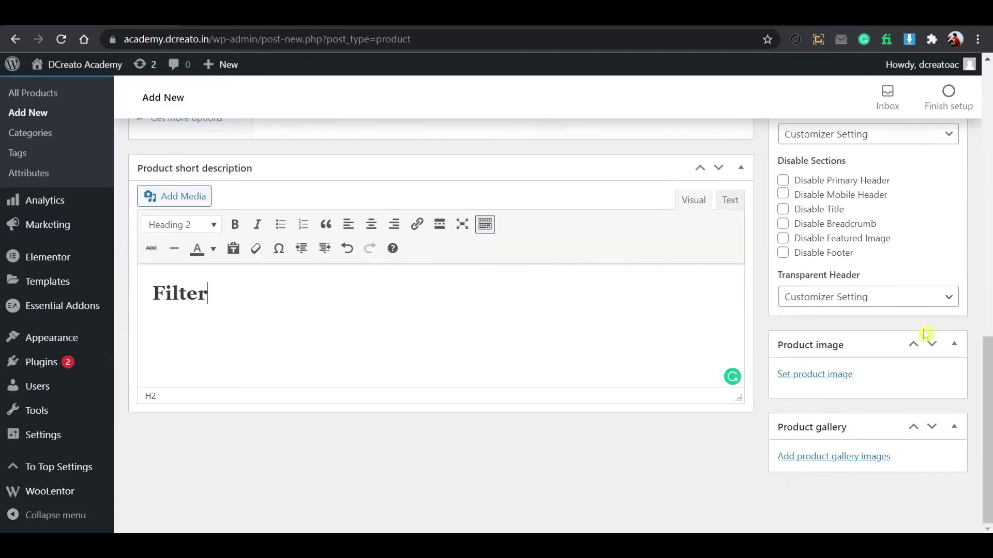
{"action": "left_click", "coordinate": [824, 380]}
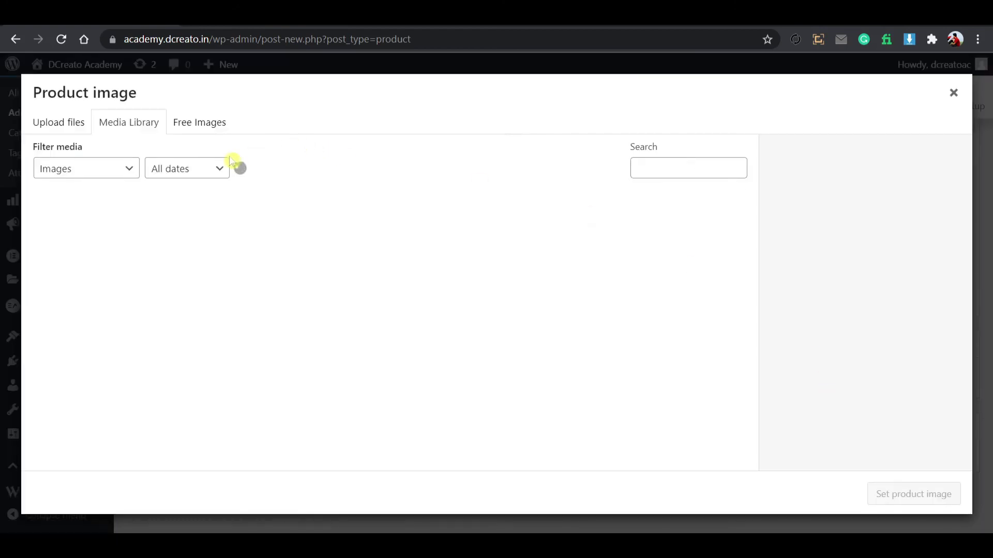
{"action": "left_click", "coordinate": [268, 244]}
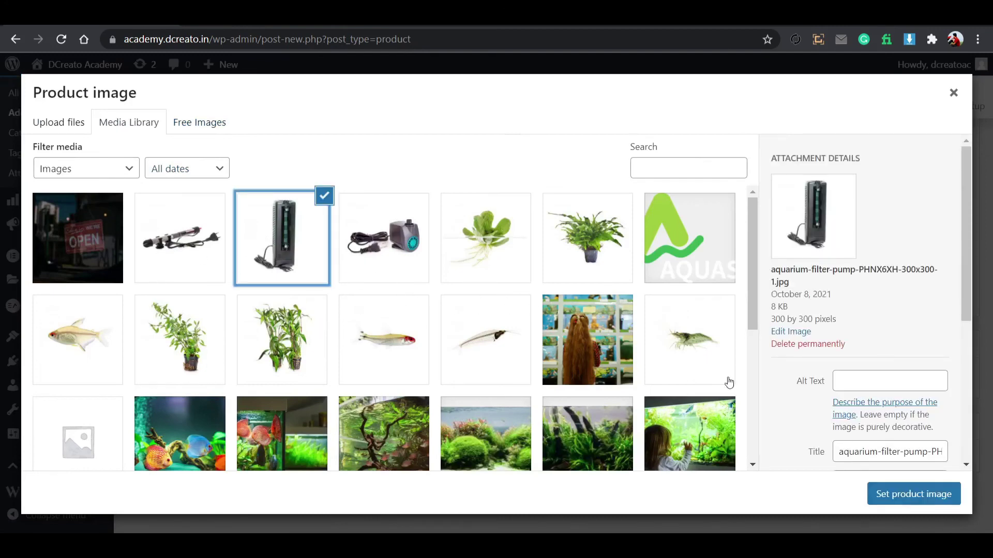
{"action": "left_click", "coordinate": [887, 491]}
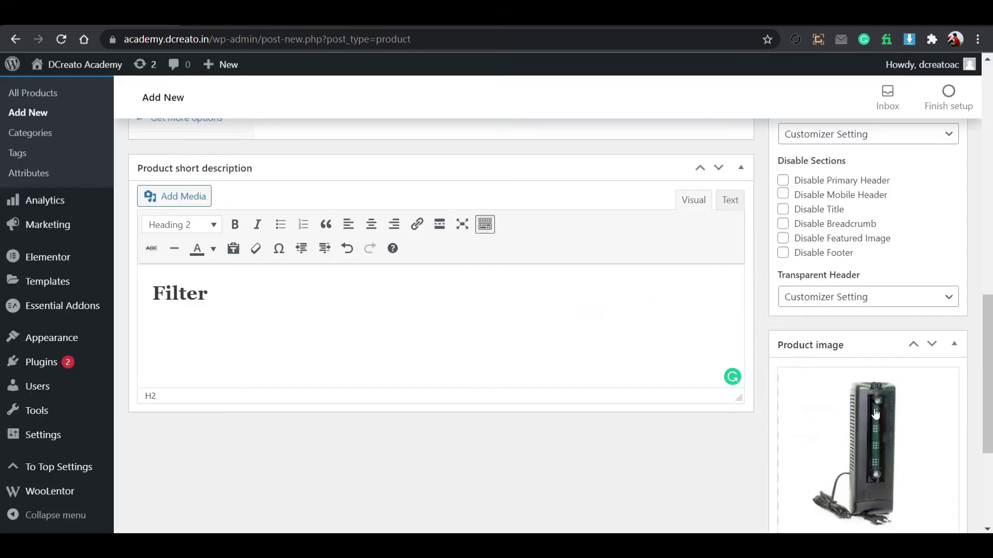
Step: Create a new product category named "fish" for the Filter product, without a parent category
{"action": "scroll", "coordinate": [807, 362], "scroll_direction": "up", "scroll_amount": 9}
{"action": "scroll", "coordinate": [829, 331], "scroll_direction": "up", "scroll_amount": 1}
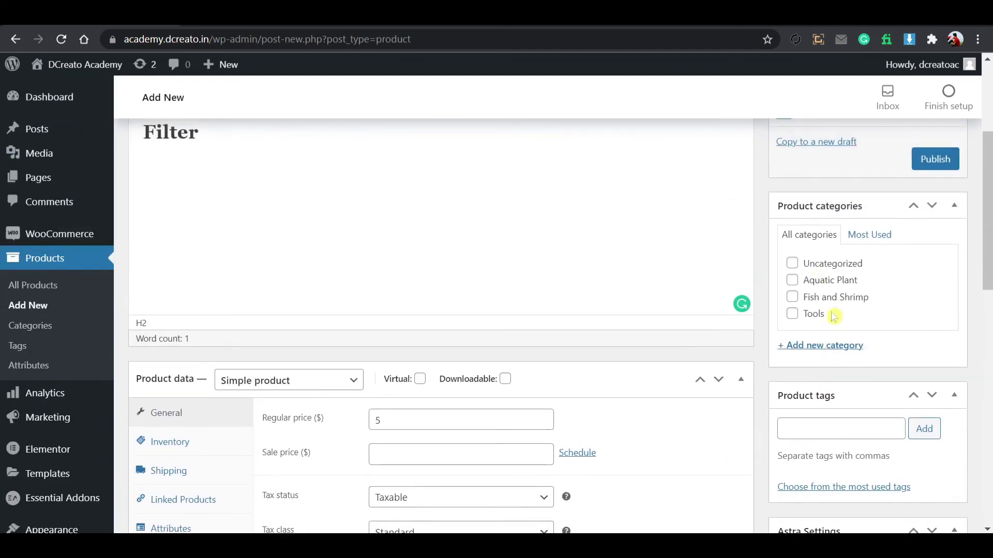
{"action": "left_click", "coordinate": [831, 346]}
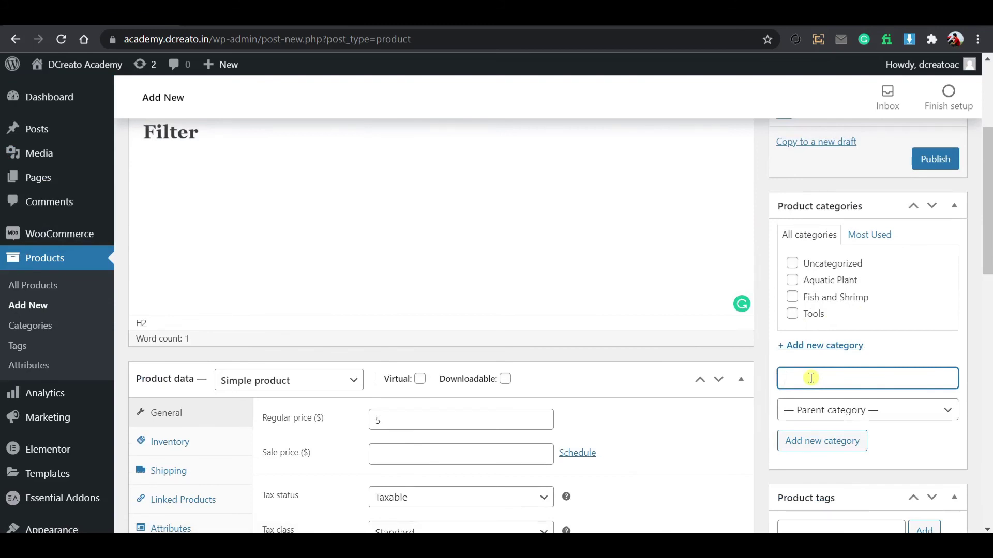
{"action": "left_click", "coordinate": [820, 440]}
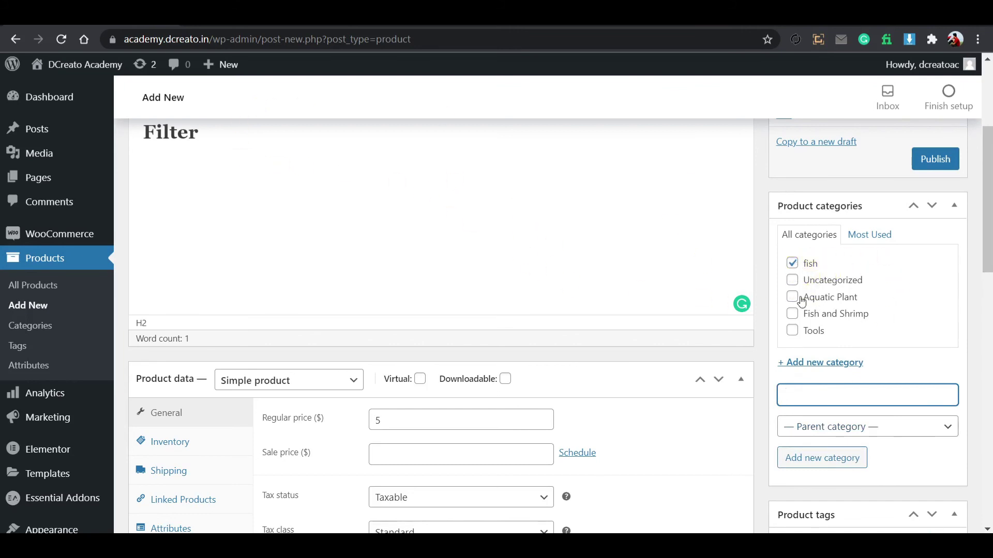
Step: Assign the Filter product to the Tools category instead of fish and publish the product
{"action": "left_click", "coordinate": [793, 331]}
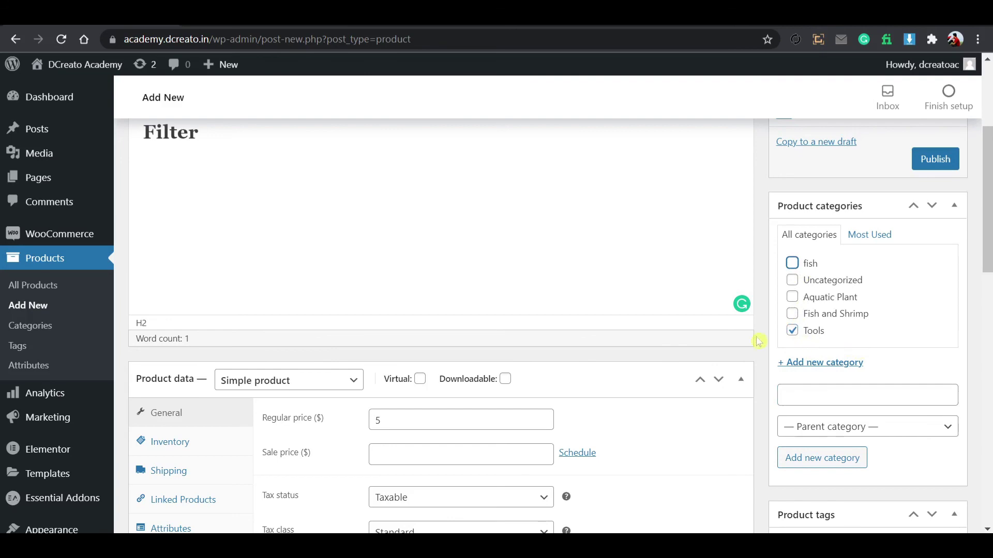
{"action": "scroll", "coordinate": [698, 328], "scroll_direction": "up", "scroll_amount": 4}
{"action": "left_click", "coordinate": [926, 363]}
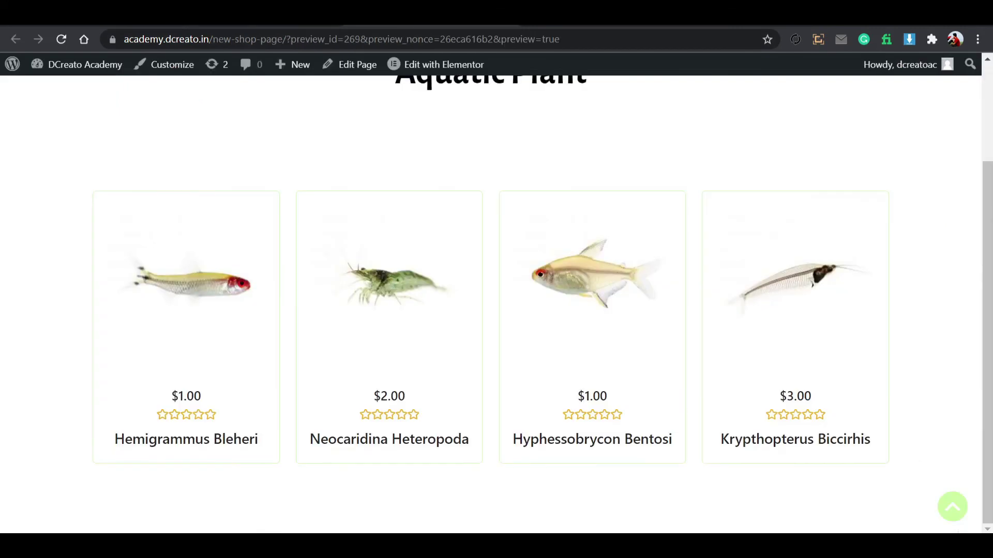
Step: Return to the shop page in the Elementor editor and start a new section below the fish product grid
{"action": "left_click", "coordinate": [61, 38]}
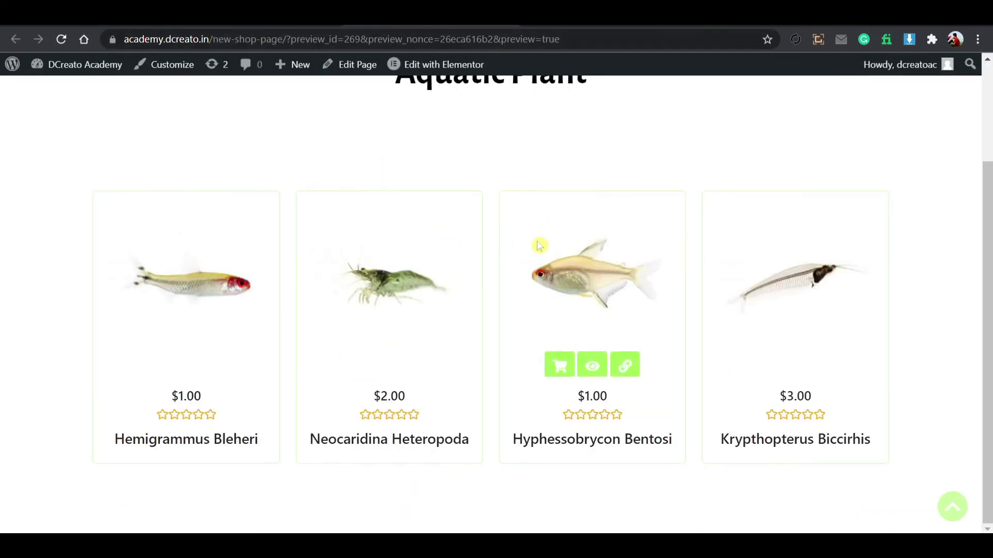
{"action": "scroll", "coordinate": [537, 243], "scroll_direction": "up", "scroll_amount": 1}
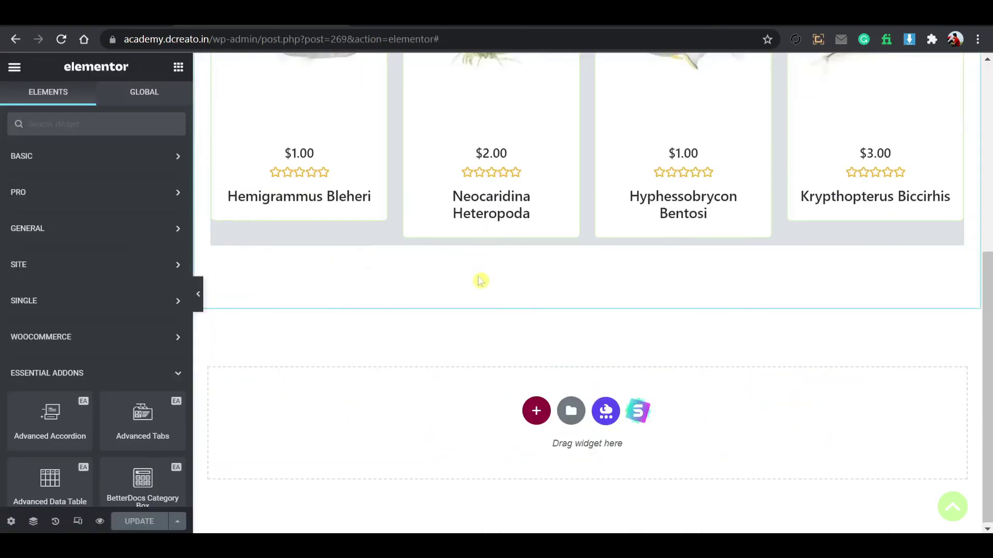
{"action": "scroll", "coordinate": [517, 290], "scroll_direction": "up", "scroll_amount": 5}
{"action": "scroll", "coordinate": [523, 297], "scroll_direction": "down", "scroll_amount": 4}
{"action": "scroll", "coordinate": [517, 303], "scroll_direction": "up", "scroll_amount": 5}
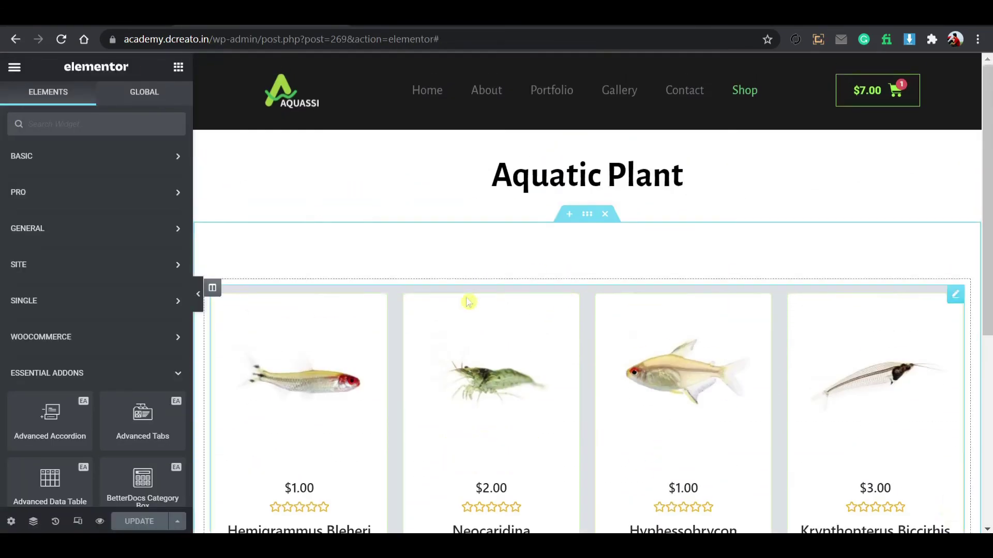
{"action": "scroll", "coordinate": [594, 289], "scroll_direction": "down", "scroll_amount": 6}
{"action": "left_click", "coordinate": [536, 409]}
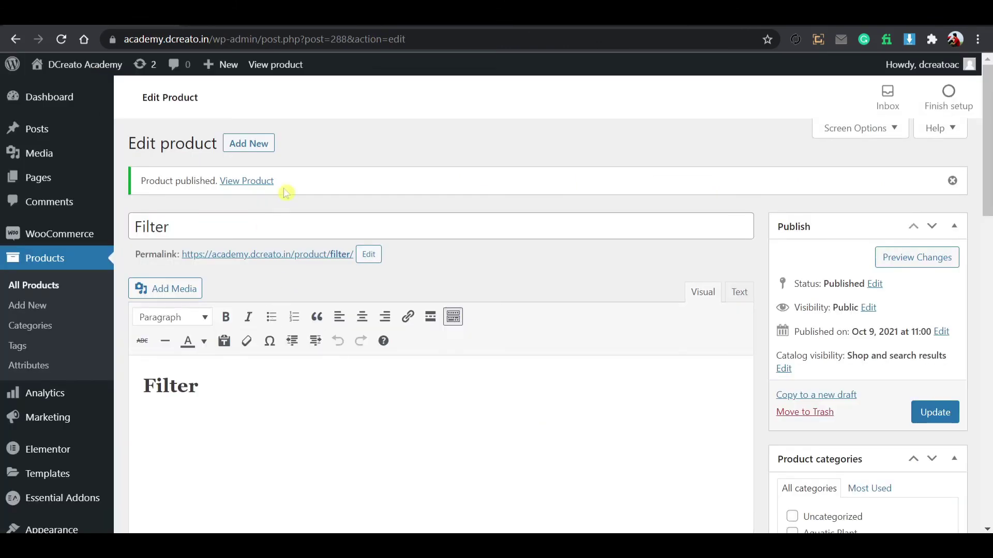
Step: View the published Filter product on its own product page
{"action": "left_click", "coordinate": [267, 182]}
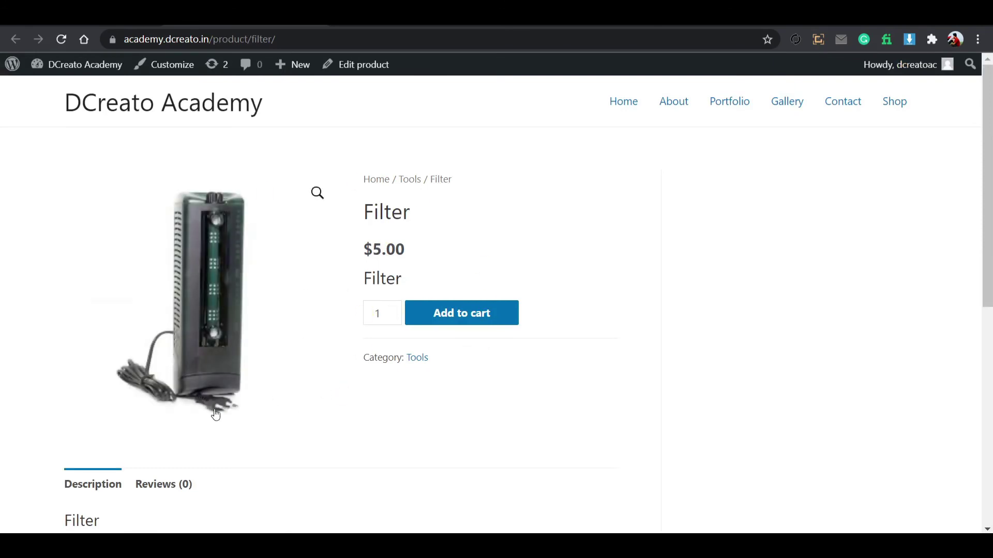
{"action": "key", "text": "alt+Left"}
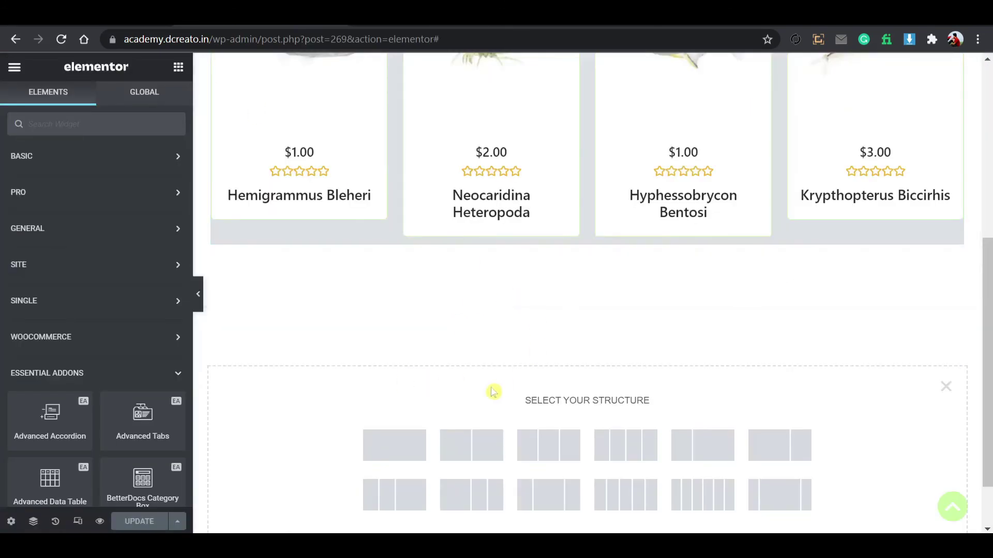
Step: Create a single-column section below the fish grid and place an Essential Addons Product Grid in it
{"action": "left_click", "coordinate": [411, 444]}
{"action": "left_click", "coordinate": [587, 325]}
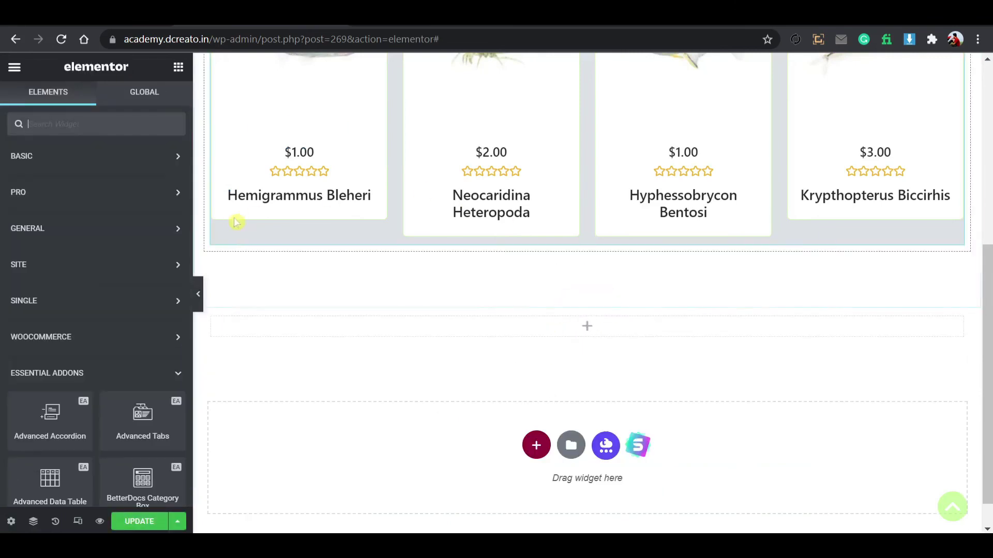
{"action": "type", "text": "pro"}
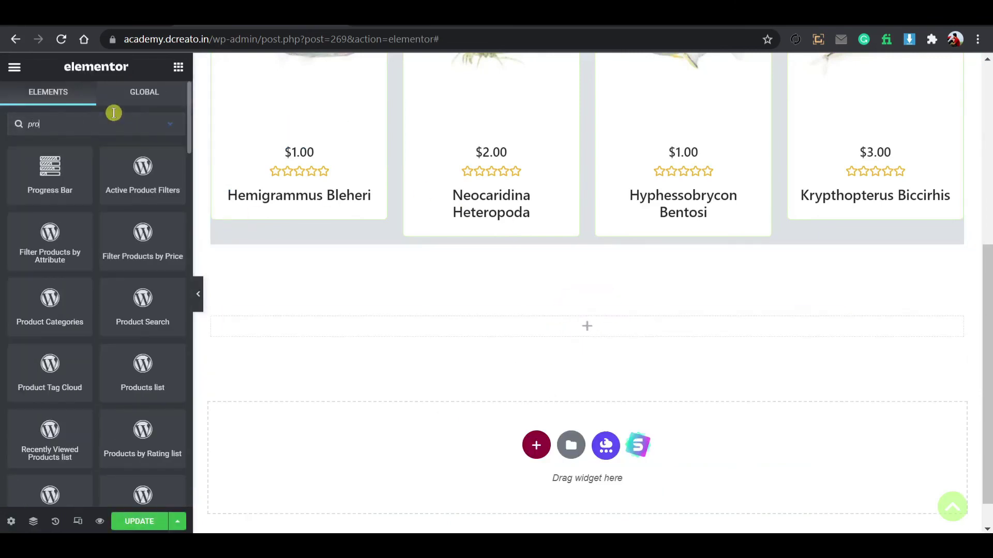
{"action": "type", "text": "duct f"}
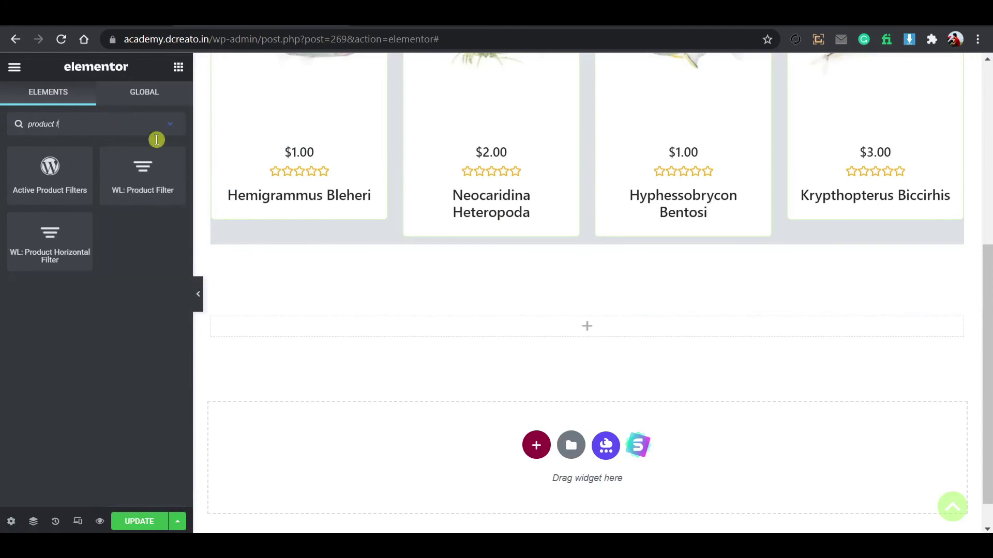
{"action": "key", "text": "BackSpace"}
{"action": "type", "text": "grid"}
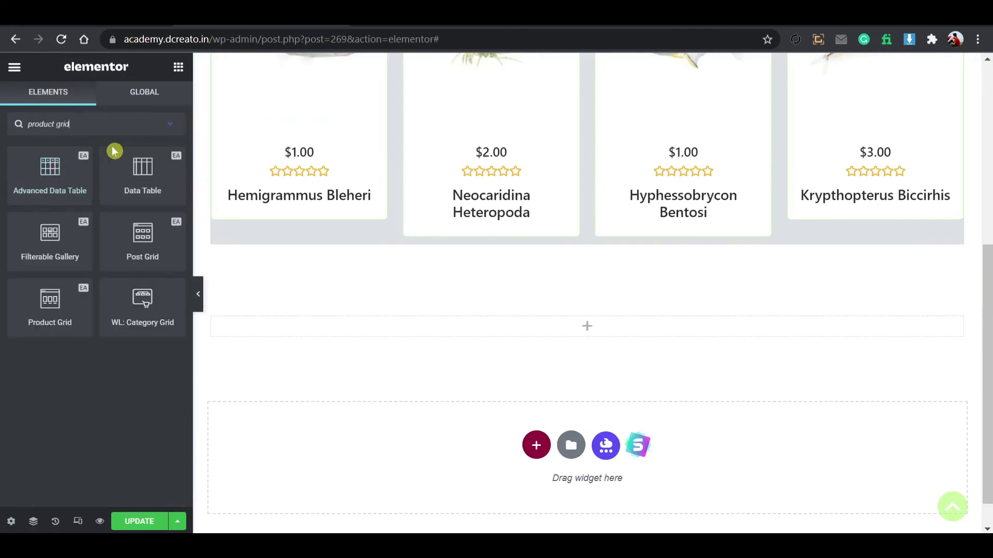
{"action": "left_click_drag", "start_coordinate": [50, 301], "coordinate": [583, 326]}
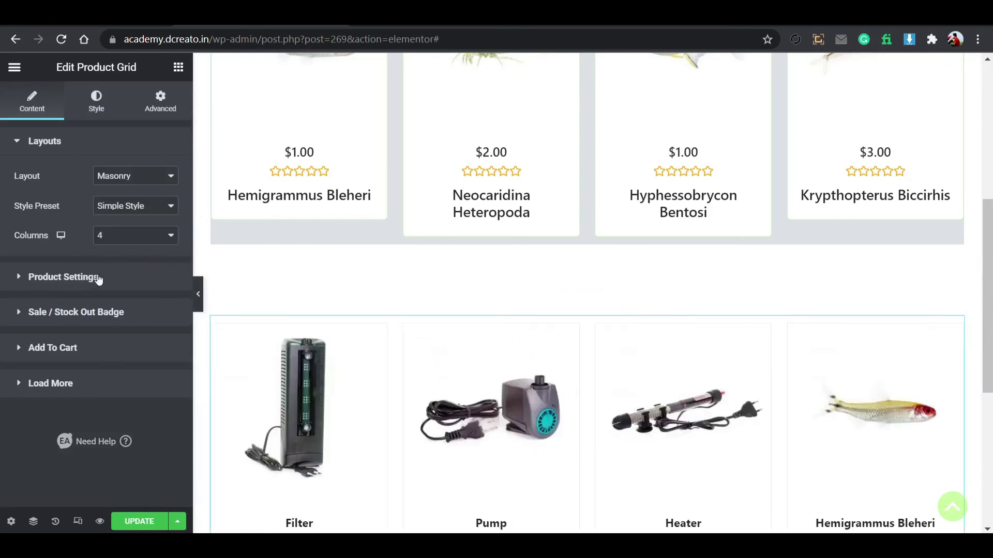
Step: Limit the new product grid to the Tools product category
{"action": "left_click", "coordinate": [86, 286]}
{"action": "left_click", "coordinate": [30, 404]}
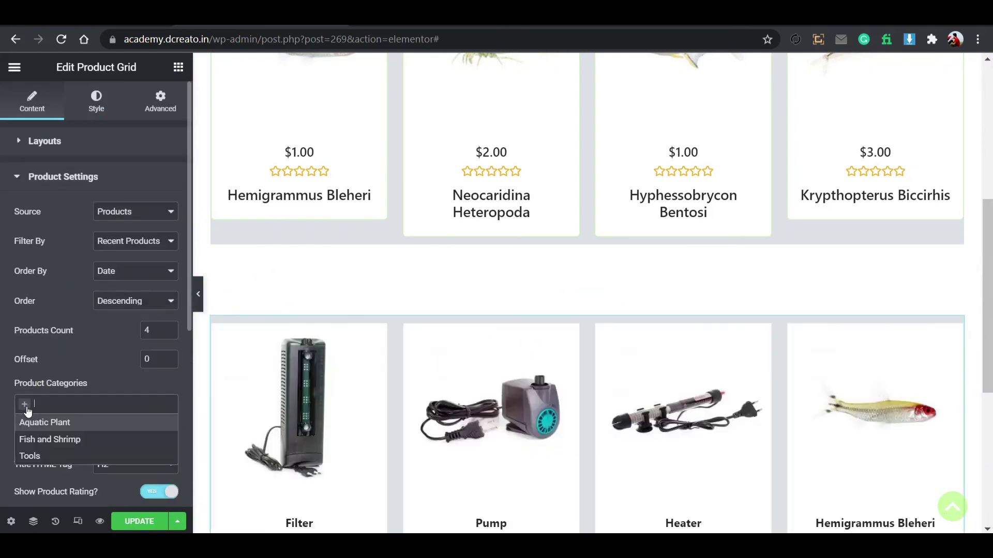
{"action": "left_click", "coordinate": [31, 454]}
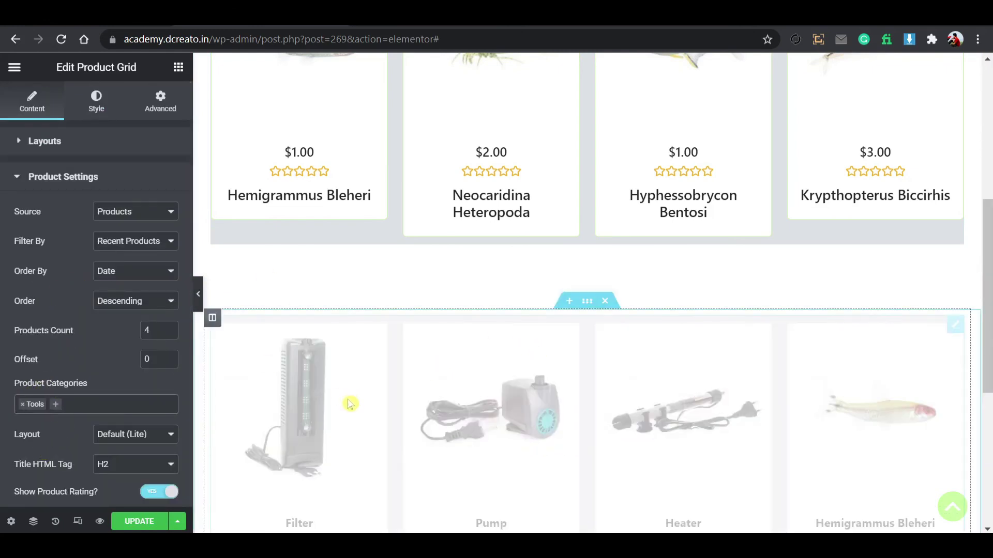
{"action": "scroll", "coordinate": [271, 396], "scroll_direction": "down", "scroll_amount": 3}
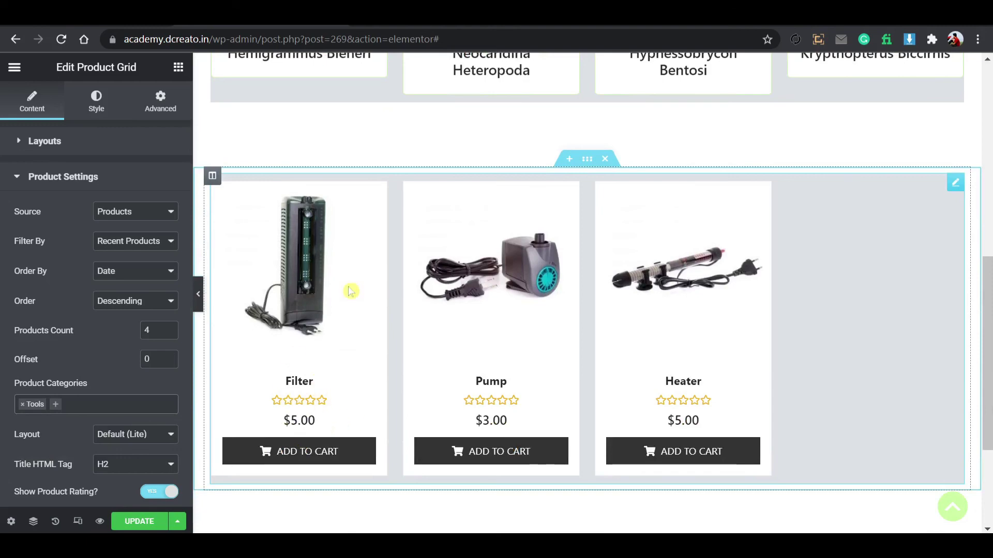
Step: Delete the section holding the Tools product grid and update the page
{"action": "left_click", "coordinate": [605, 159]}
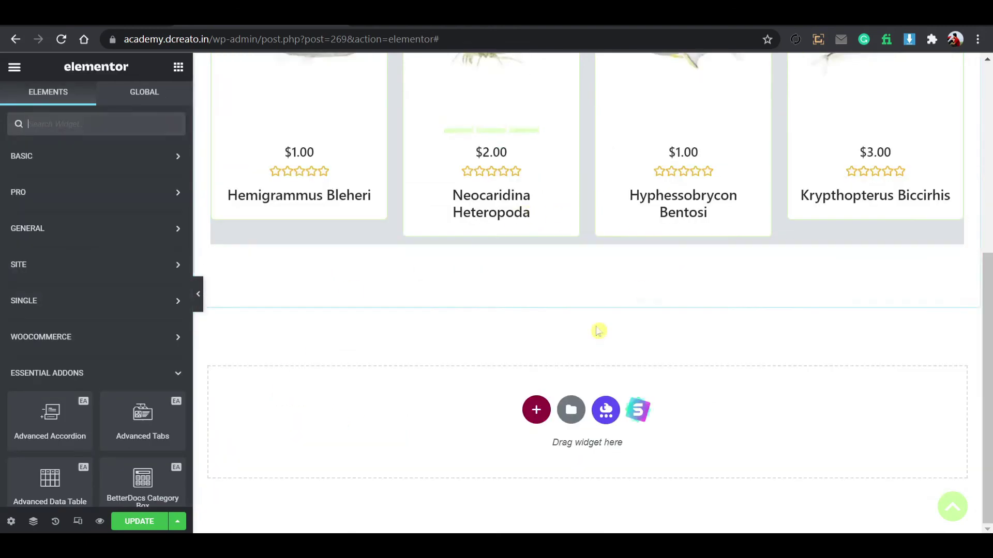
{"action": "left_click", "coordinate": [143, 522]}
Step: Open the live site's home page, follow Buy Now to the custom shop, and review its product category sections
{"action": "left_click", "coordinate": [352, 16]}
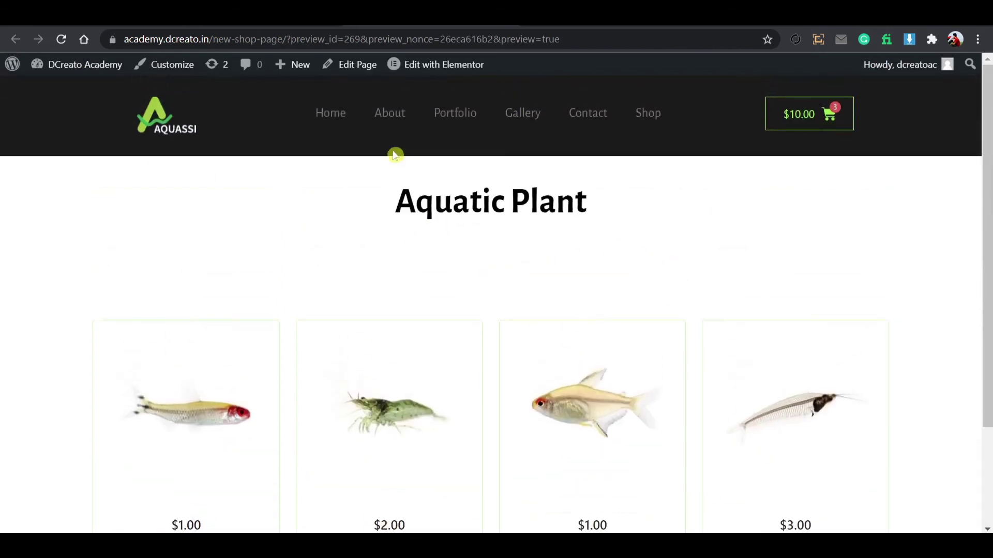
{"action": "left_click", "coordinate": [340, 113]}
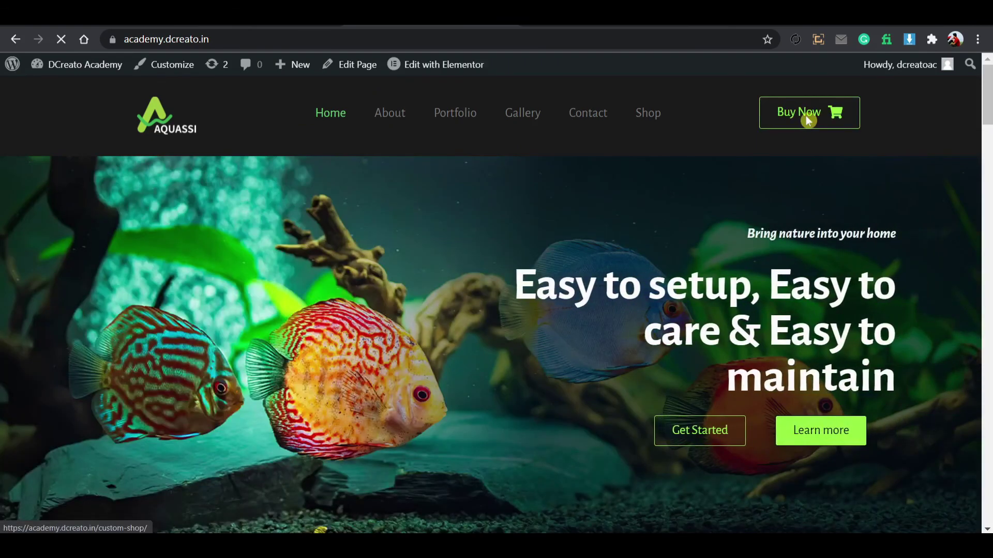
{"action": "left_click", "coordinate": [806, 116]}
{"action": "scroll", "coordinate": [471, 243], "scroll_direction": "down", "scroll_amount": 5}
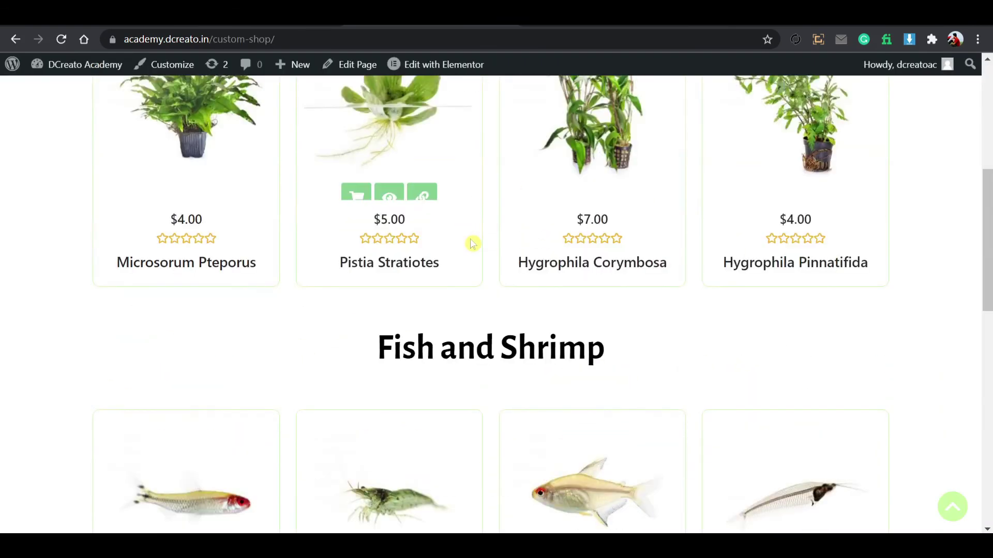
{"action": "scroll", "coordinate": [472, 243], "scroll_direction": "down", "scroll_amount": 10}
{"action": "scroll", "coordinate": [481, 324], "scroll_direction": "up", "scroll_amount": 6}
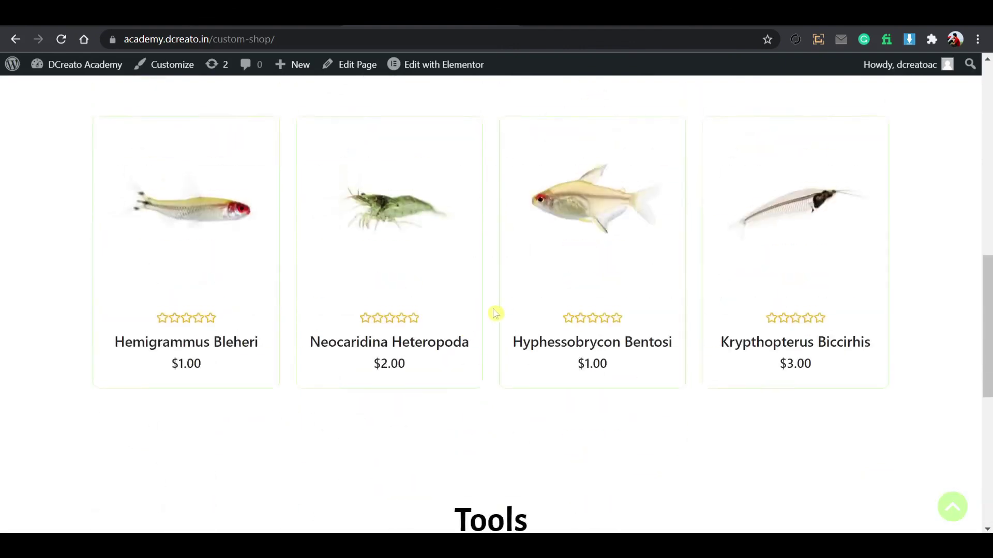
{"action": "scroll", "coordinate": [495, 313], "scroll_direction": "up", "scroll_amount": 8}
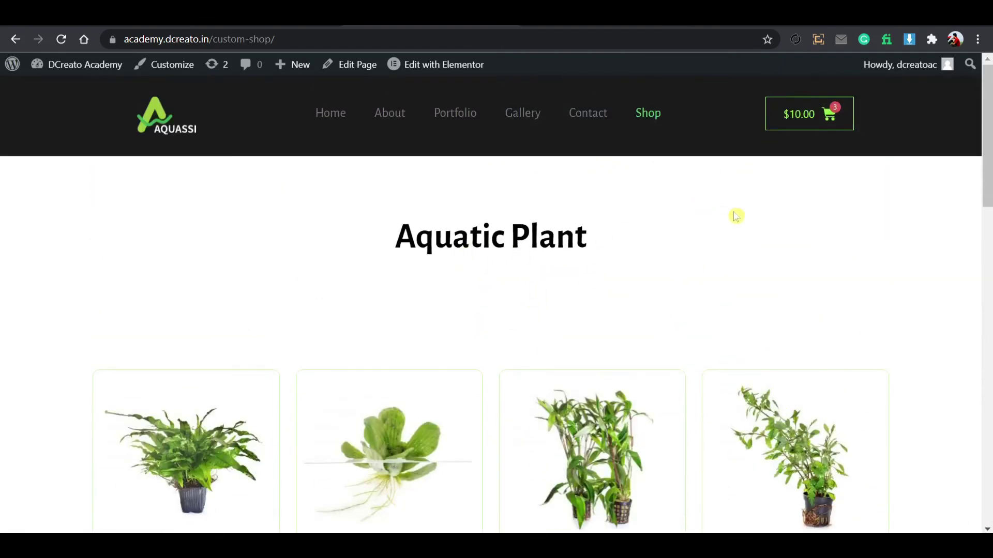
Step: Open the shopping cart and remove Hygrophila Corymbosa from it
{"action": "left_click", "coordinate": [807, 125]}
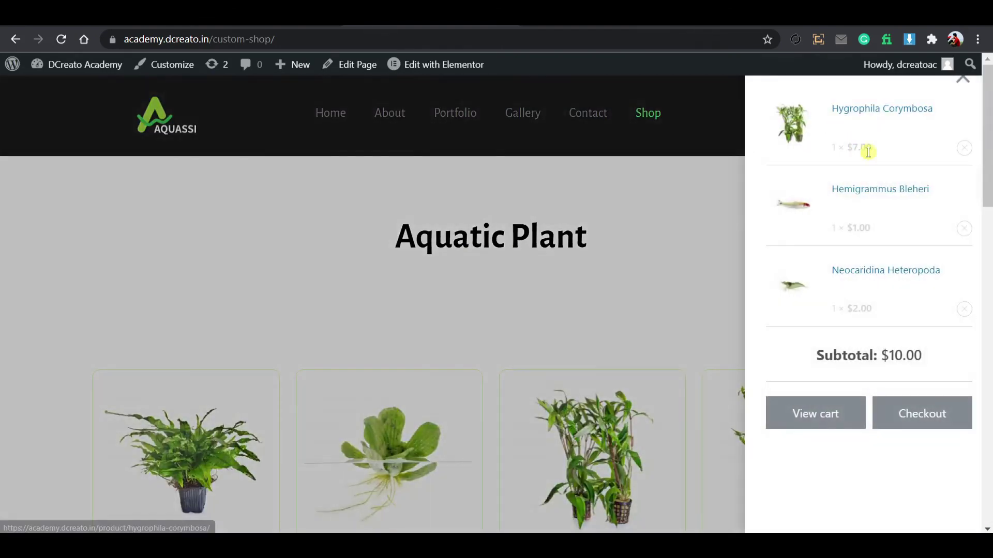
{"action": "left_click", "coordinate": [963, 150]}
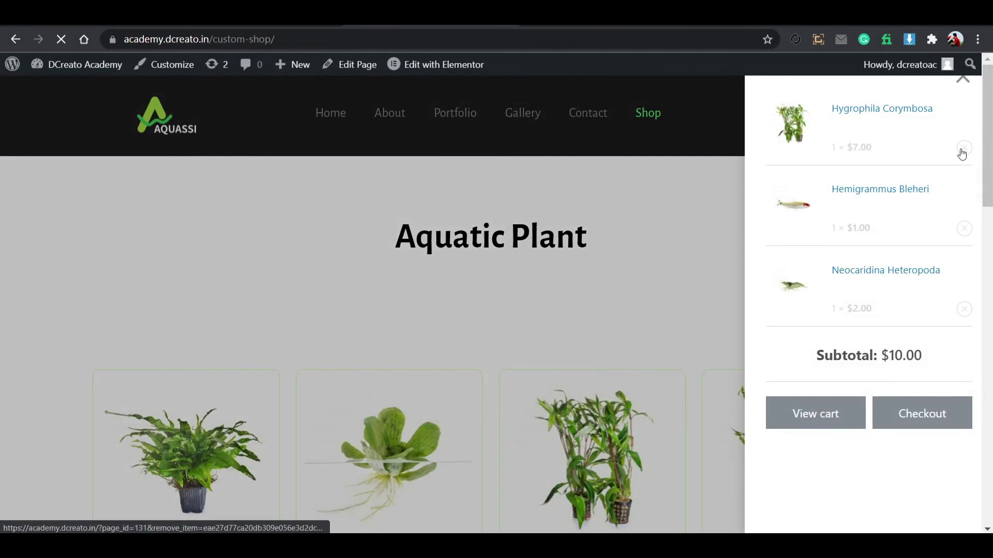